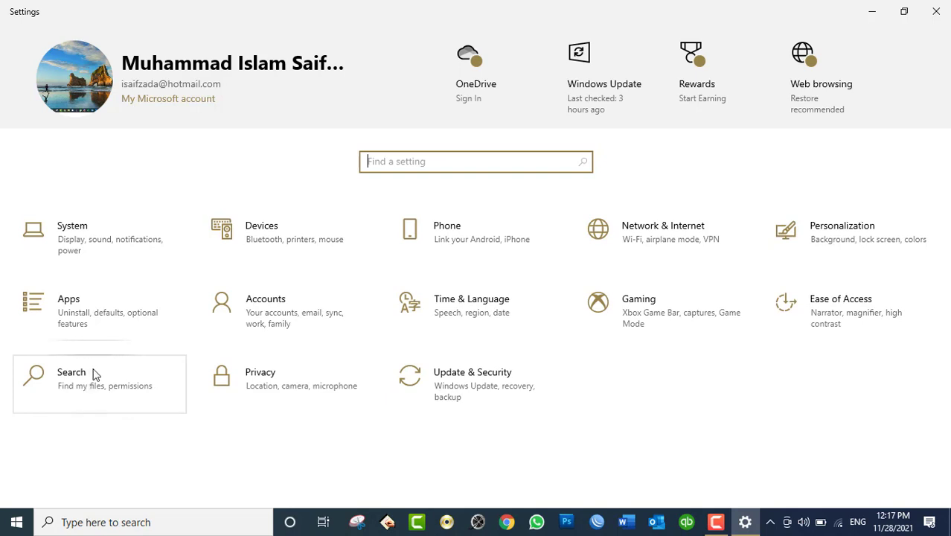
# - Close the Settings window and refresh the desktop
pyautogui.click(937, 11)
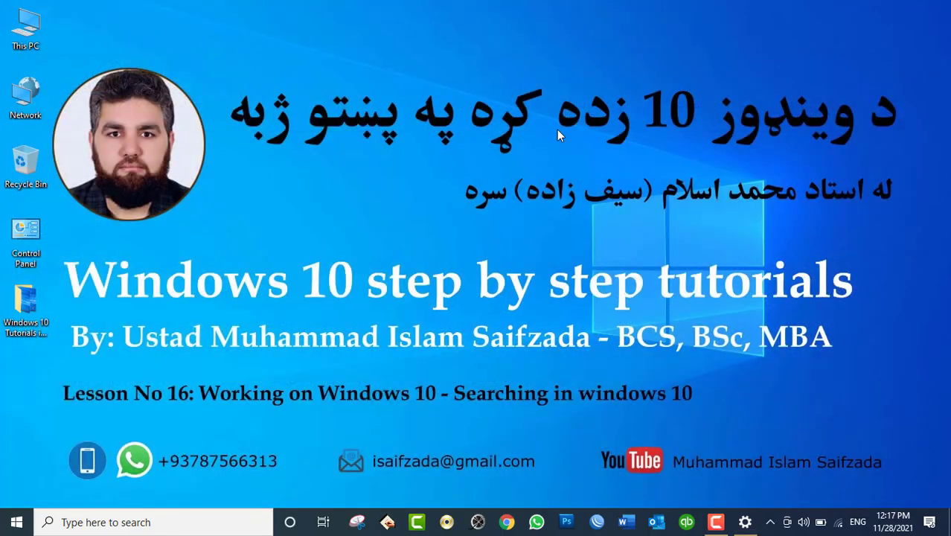
pyautogui.rightClick(349, 117)
pyautogui.click(395, 162)
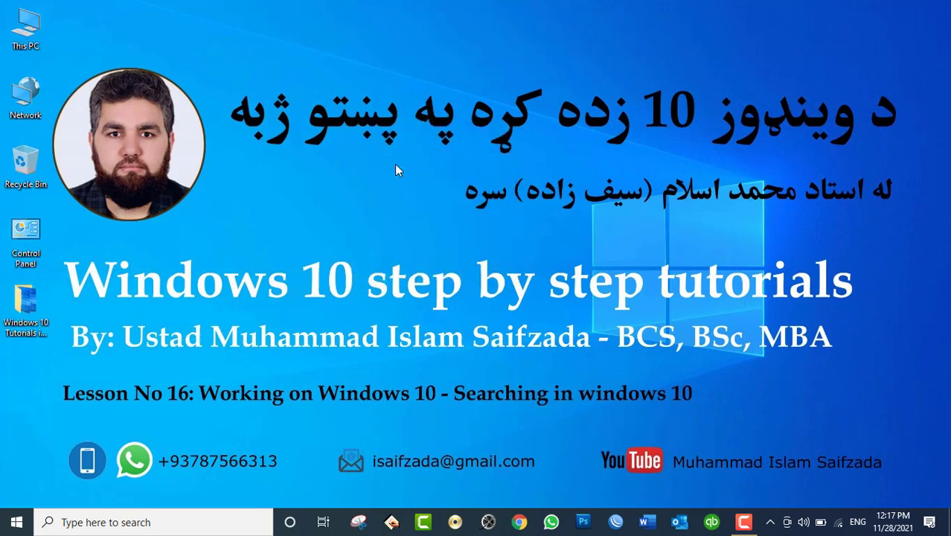
# - Open the Pics subfolder of Images inside the Windows 10 tutorials folder, copy the Main picture, and return to the desktop
pyautogui.doubleClick(29, 309)
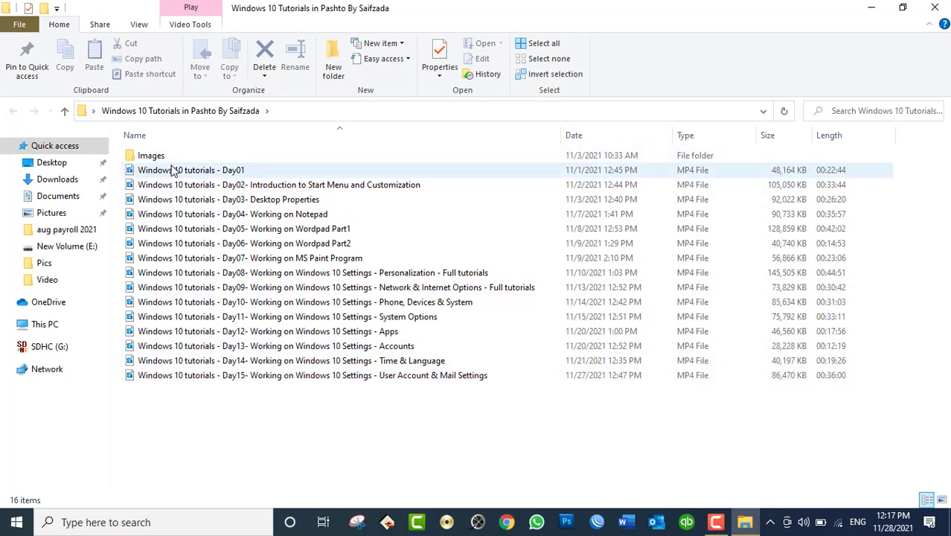
pyautogui.doubleClick(151, 155)
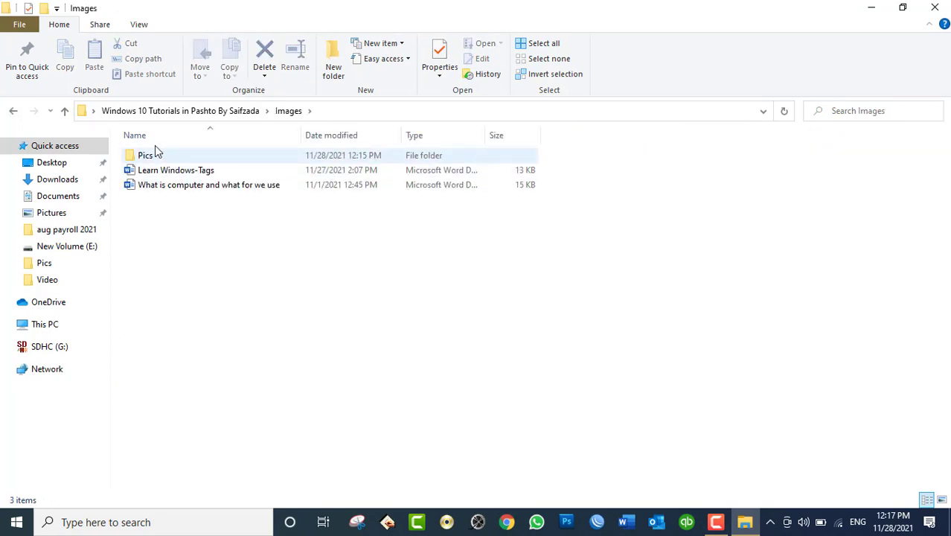
pyautogui.doubleClick(152, 155)
pyautogui.click(472, 266)
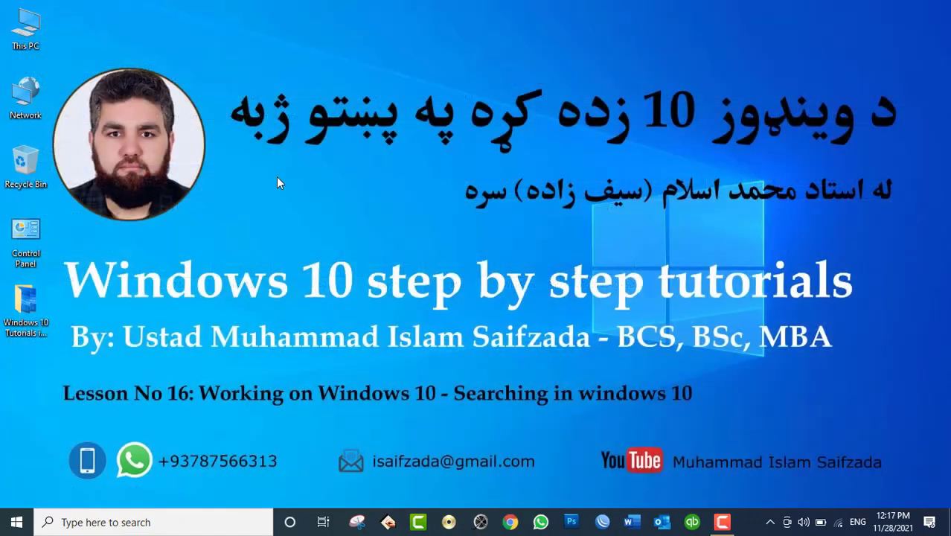
# - Create a new folder on the desktop and name it "Pictuer"
pyautogui.rightClick(277, 151)
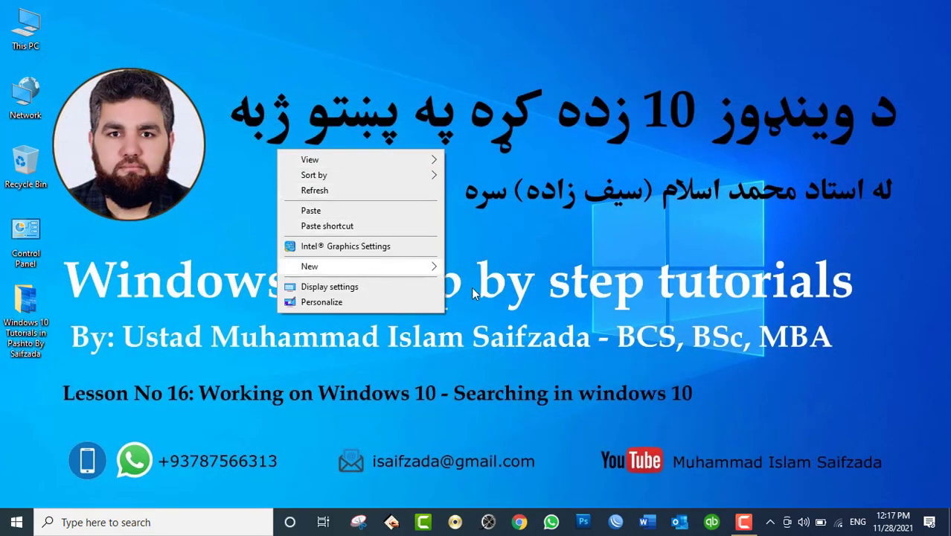
pyautogui.moveTo(435, 265)
pyautogui.click(469, 266)
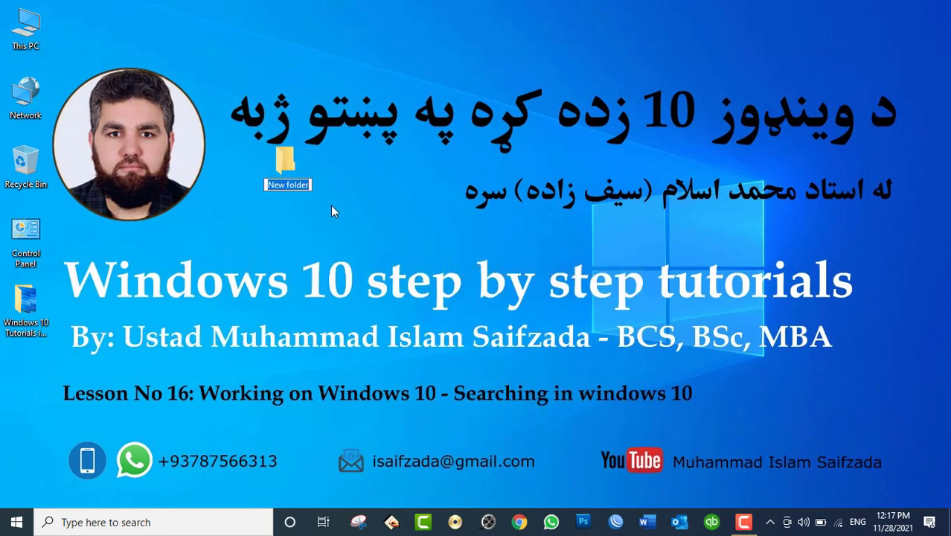
pyautogui.write('Picture')
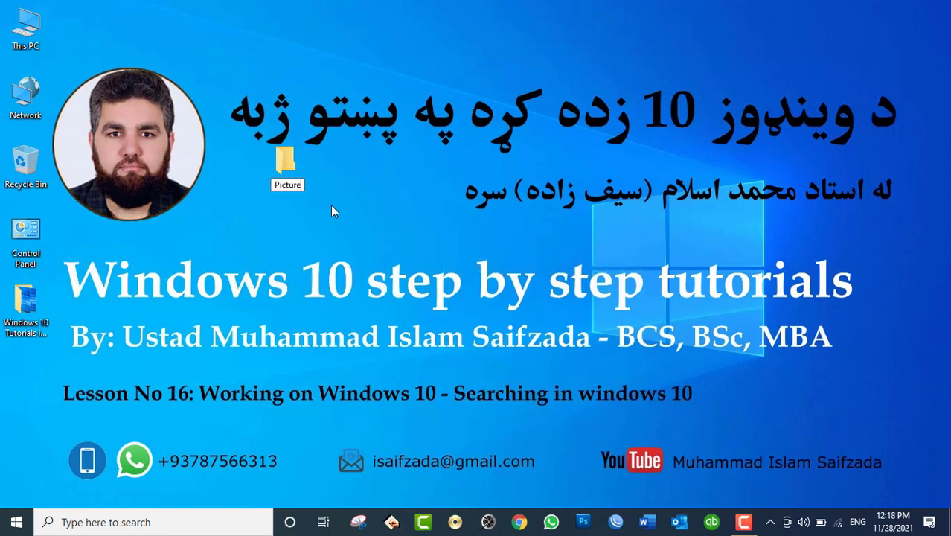
pyautogui.press('BackSpace')
pyautogui.press('BackSpace')
pyautogui.press('BackSpace')
pyautogui.press('BackSpace')
pyautogui.press('BackSpace')
pyautogui.press('BackSpace')
pyautogui.press('BackSpace')
pyautogui.write('Pictuer')
pyautogui.press('Return')
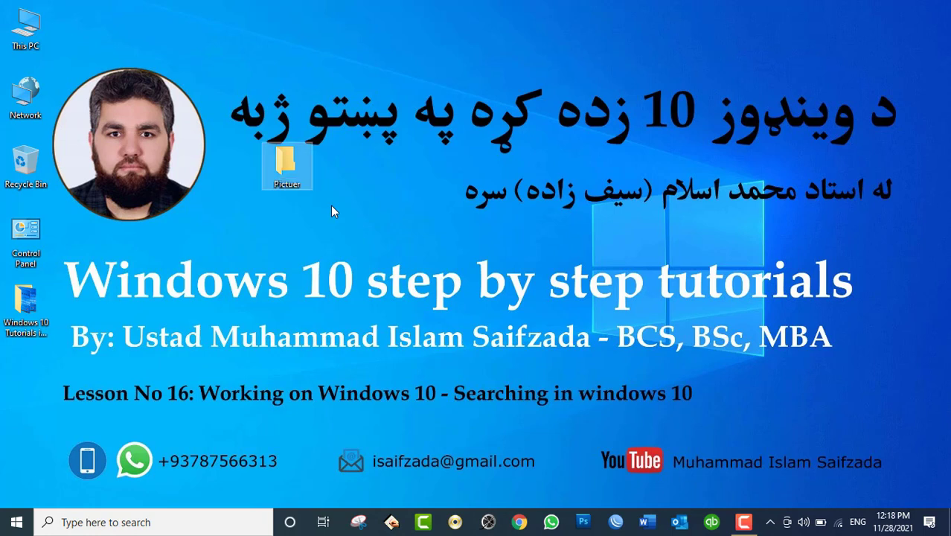
# - Correct the new desktop folder's name to "Picture"
pyautogui.press('F2')
pyautogui.write('Picture')
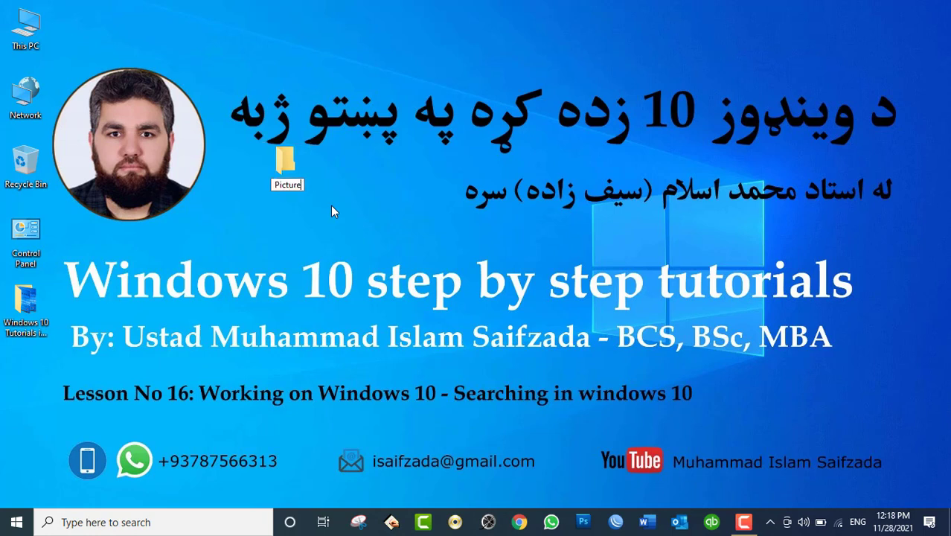
pyautogui.press('Return')
# - Paste the copied Main image into the Picture folder and widen the Name column
pyautogui.press('Return')
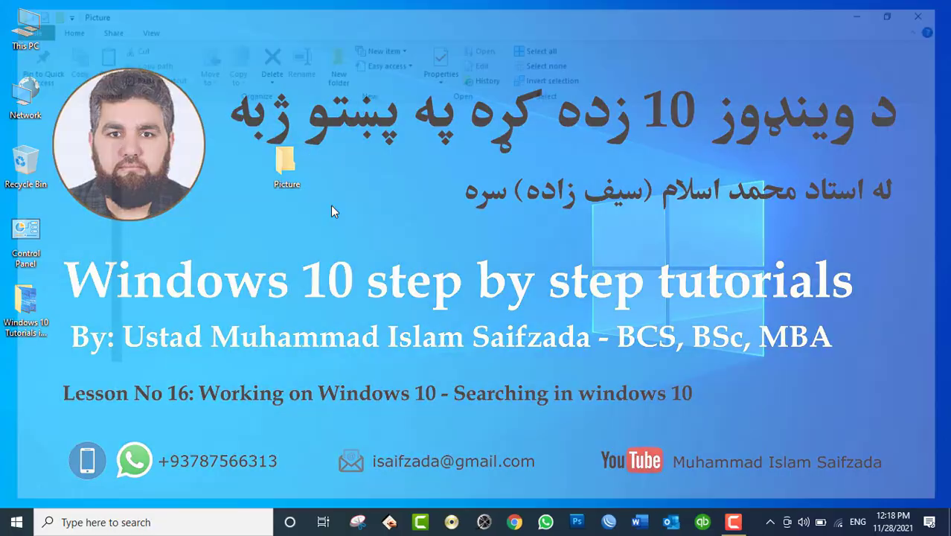
pyautogui.hotkey('ctrl', 'v')
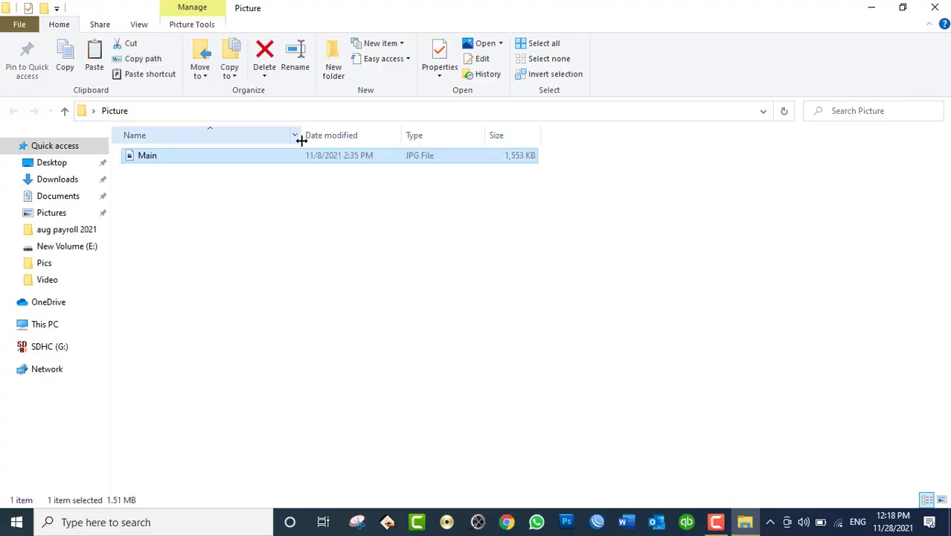
pyautogui.moveTo(300, 137); pyautogui.dragTo(365, 153)
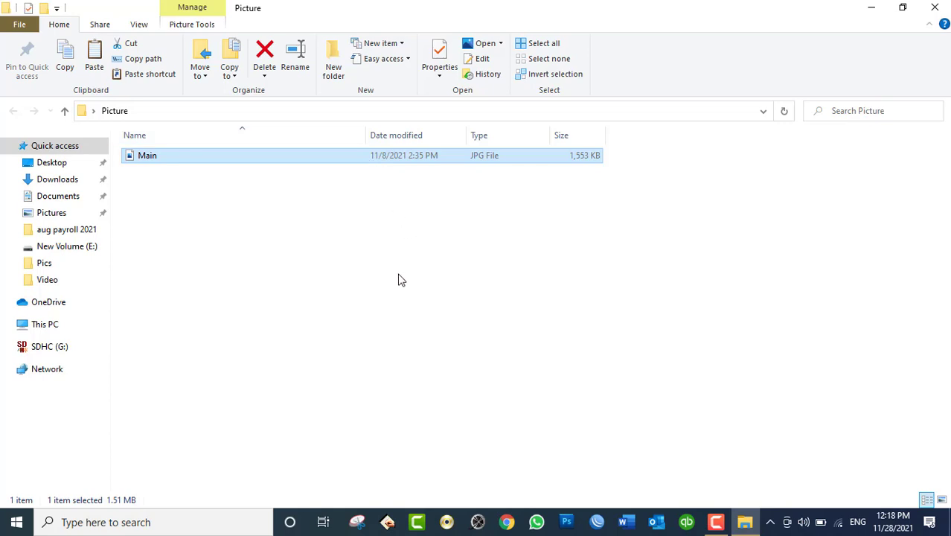
# - Paste ten more copies of the Main image into the Picture folder
pyautogui.hotkey('ctrl', 'v')
pyautogui.hotkey('ctrl', 'v')
pyautogui.hotkey('ctrl', 'v')
pyautogui.hotkey('ctrl', 'v')
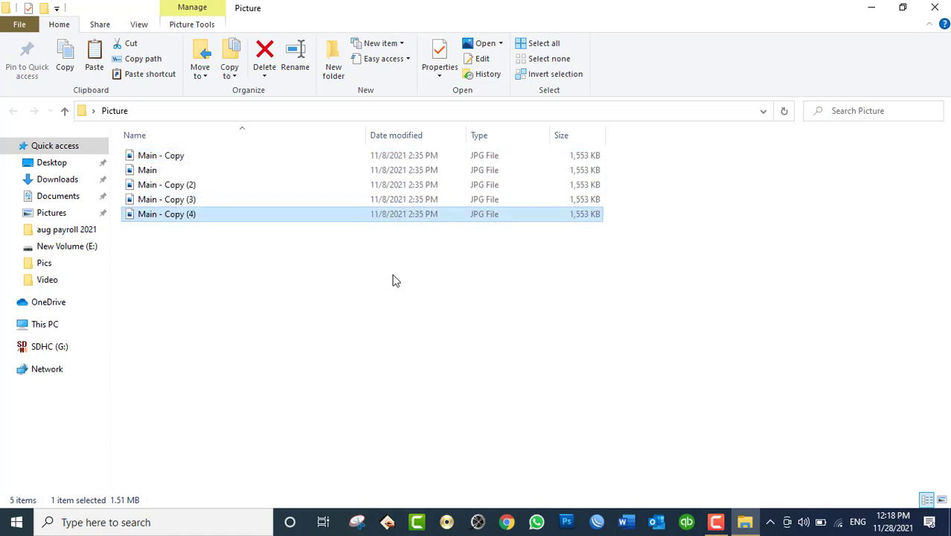
pyautogui.hotkey('ctrl', 'v')
pyautogui.hotkey('ctrl', 'v')
pyautogui.hotkey('ctrl', 'v')
pyautogui.hotkey('ctrl', 'v')
pyautogui.hotkey('ctrl', 'v')
pyautogui.hotkey('ctrl', 'v')
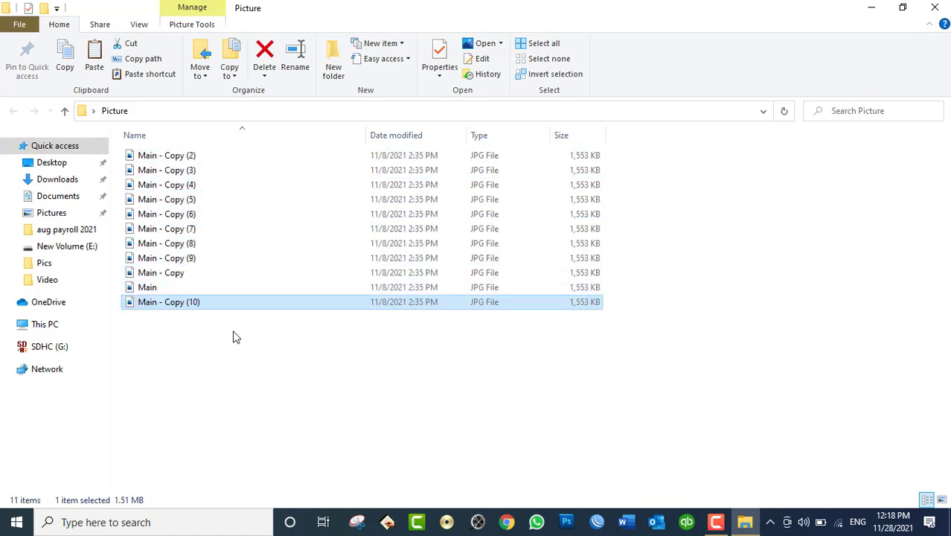
# - Copy all eleven images in the Picture folder and paste them twice into the same folder
pyautogui.moveTo(256, 352); pyautogui.dragTo(164, 158)
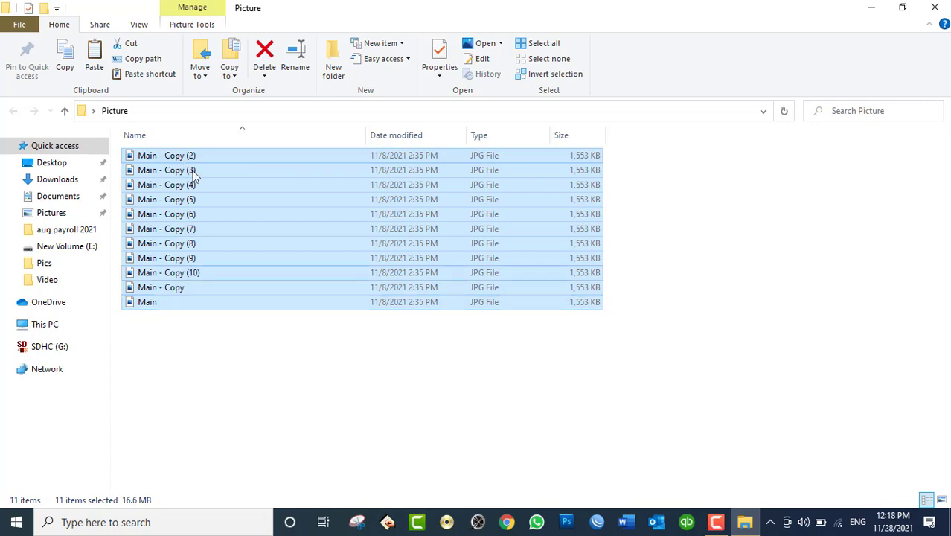
pyautogui.hotkey('ctrl', 'c')
pyautogui.hotkey('ctrl', 'v')
pyautogui.hotkey('ctrl', 'v')
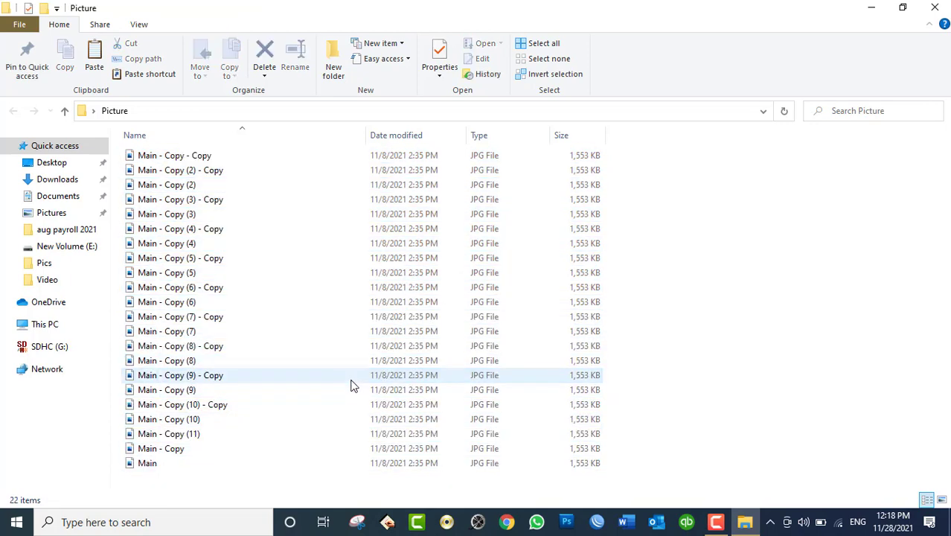
pyautogui.click(790, 350)
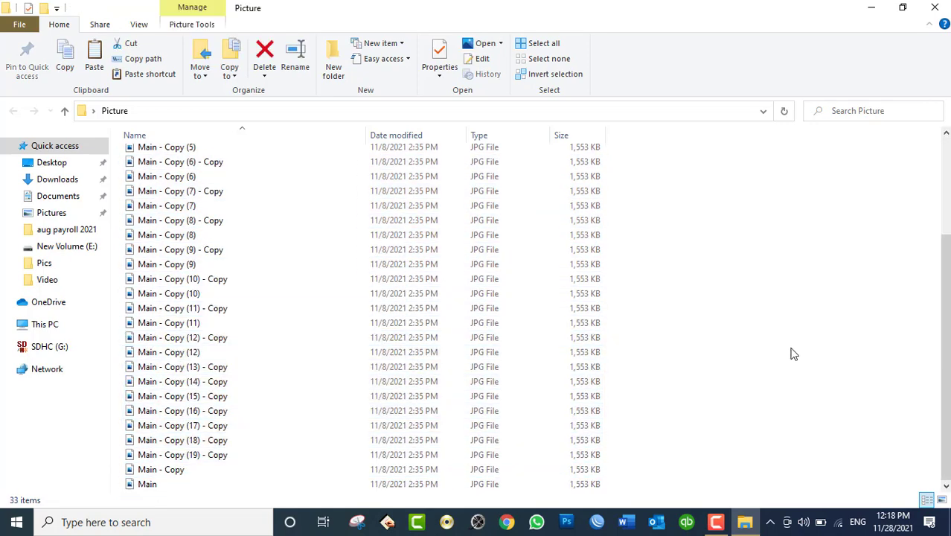
# - Batch rename all images in the Picture folder with the base name "Pic"
pyautogui.scroll(3, 792, 345)
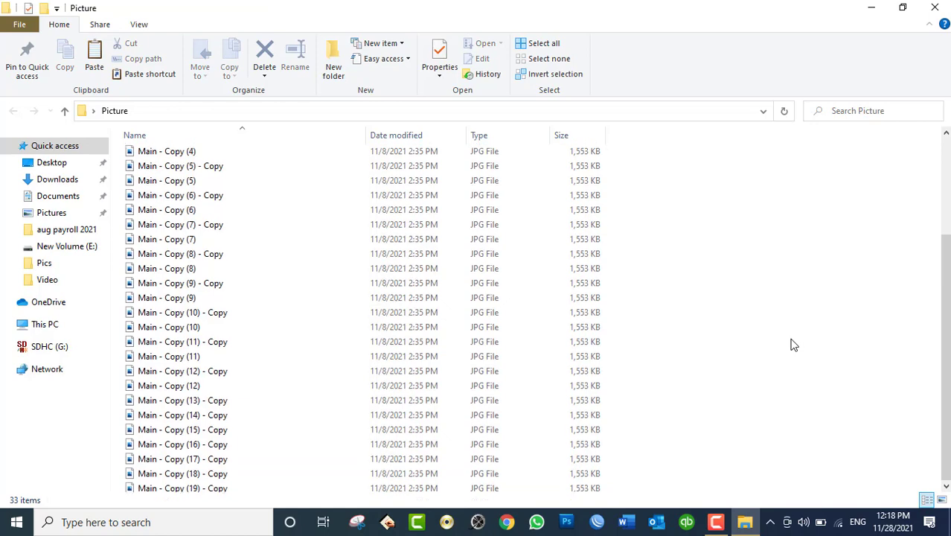
pyautogui.moveTo(624, 155); pyautogui.dragTo(175, 495)
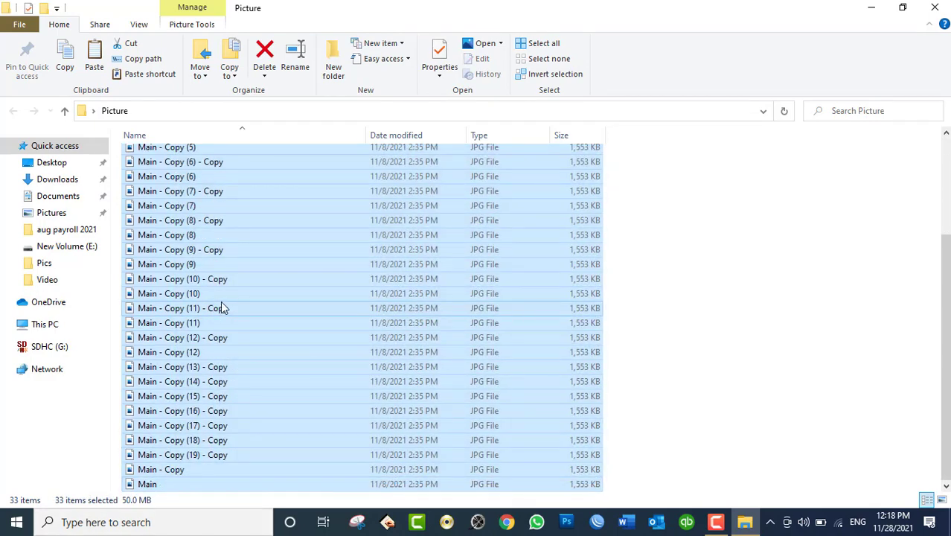
pyautogui.click(298, 71)
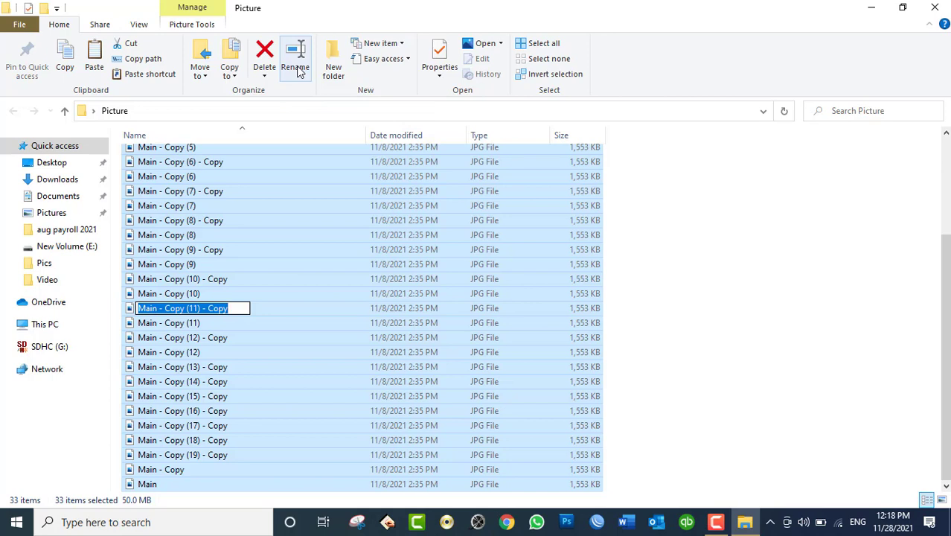
pyautogui.write('Pi')
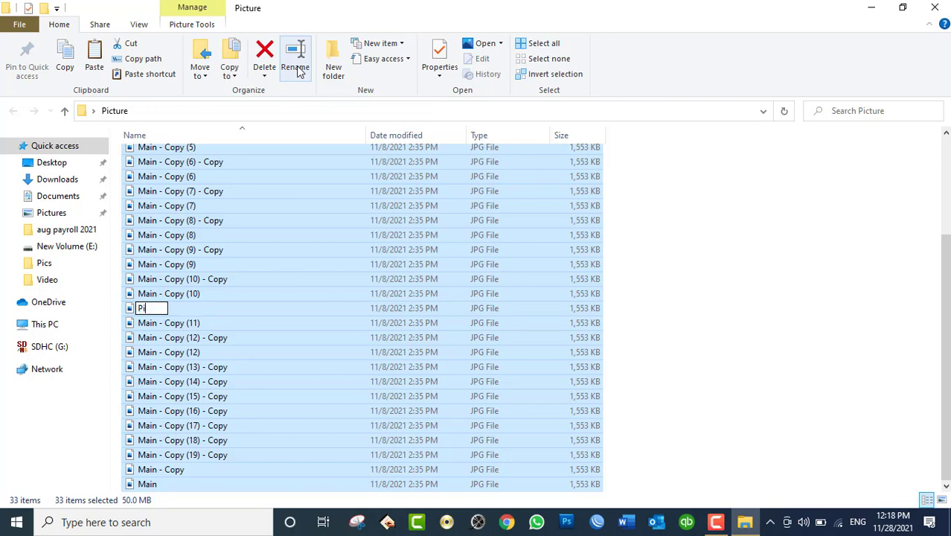
pyautogui.write('c1')
pyautogui.press('BackSpace')
pyautogui.press('Return')
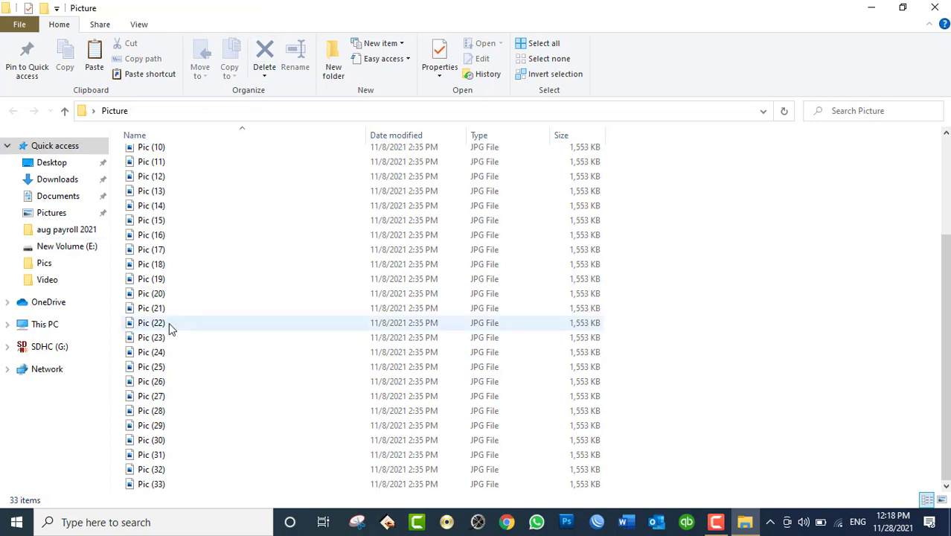
# - Batch rename the images Pic (16) through Pic (27) with the base name "Baghlan"
pyautogui.scroll(3, 238, 312)
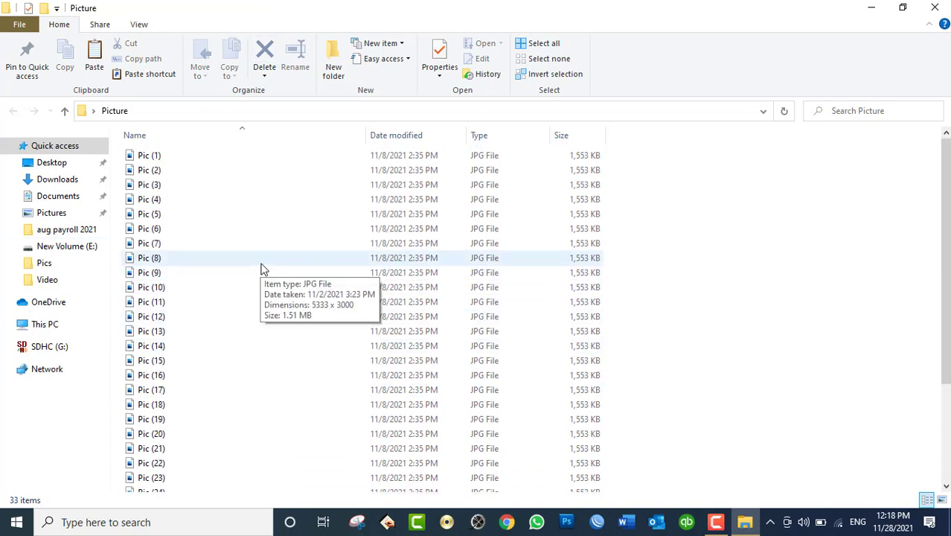
pyautogui.scroll(-3, 260, 271)
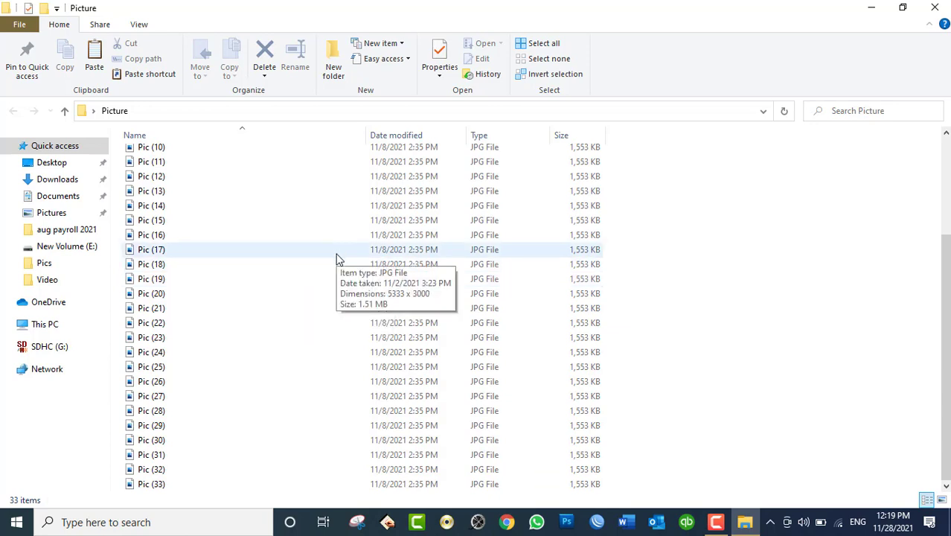
pyautogui.moveTo(678, 232); pyautogui.dragTo(321, 404)
pyautogui.rightClick(283, 359)
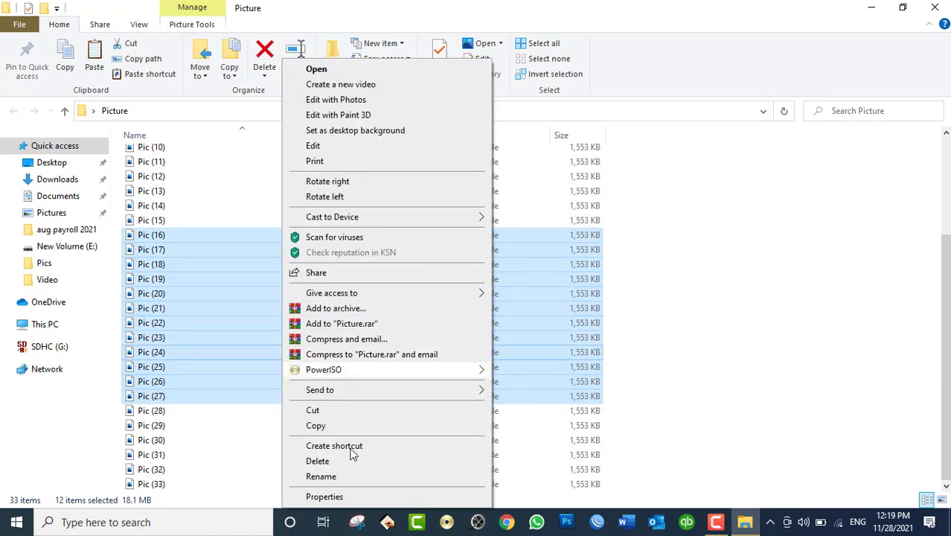
pyautogui.click(328, 477)
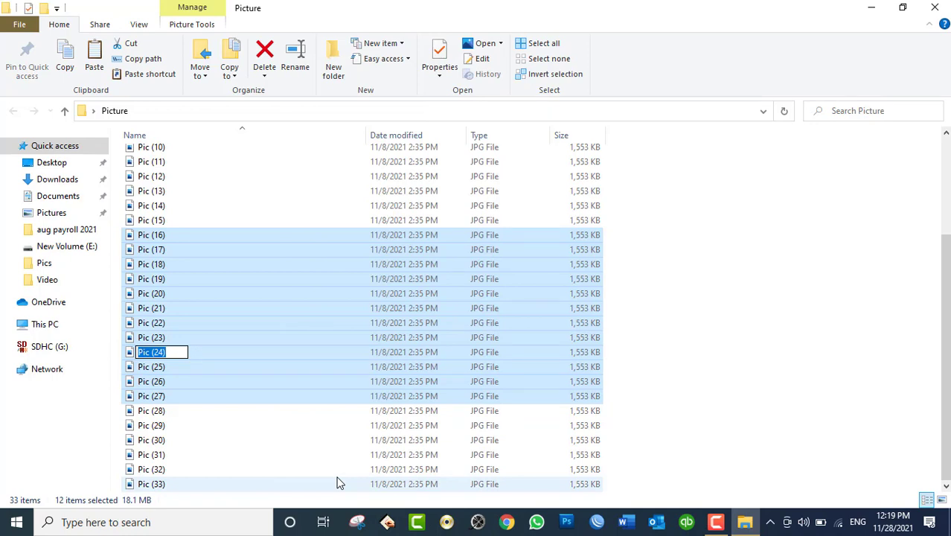
pyautogui.write('Baghlan')
pyautogui.press('Return')
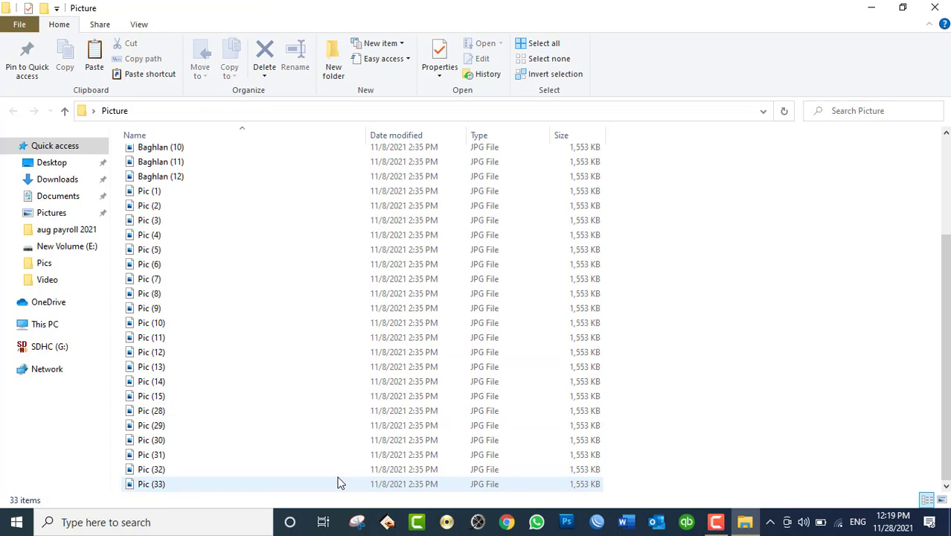
# - Look up files in the Picture folder with the search term "Pic", without opening any suggestion
pyautogui.scroll(3, 297, 200)
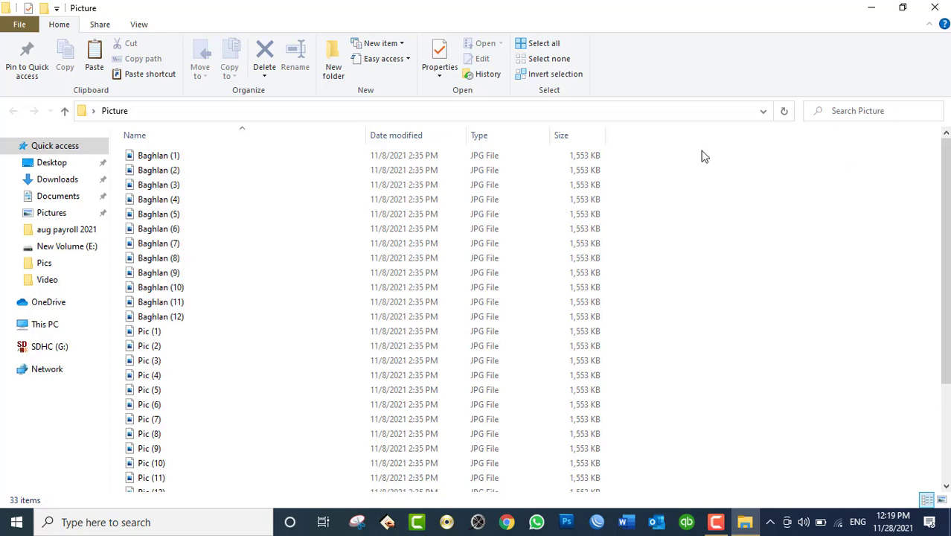
pyautogui.click(861, 111)
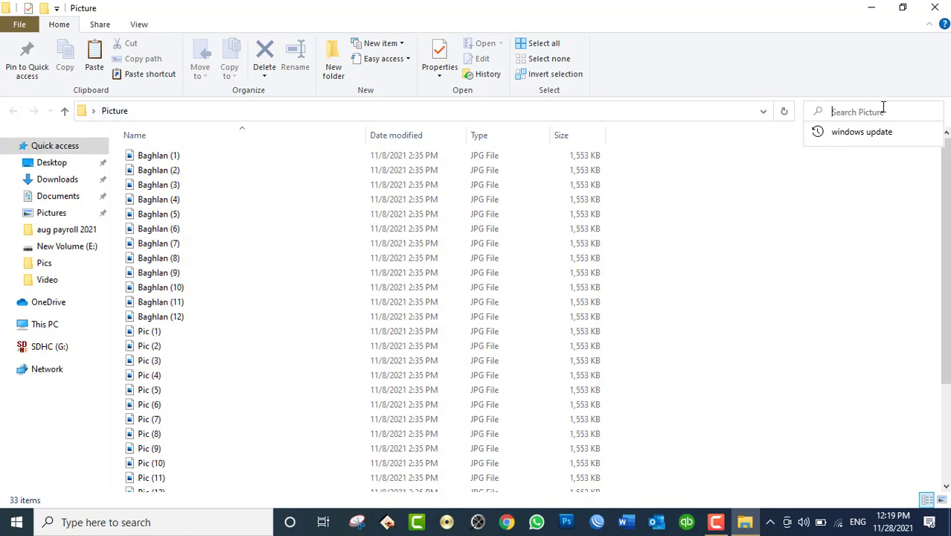
pyautogui.write('P')
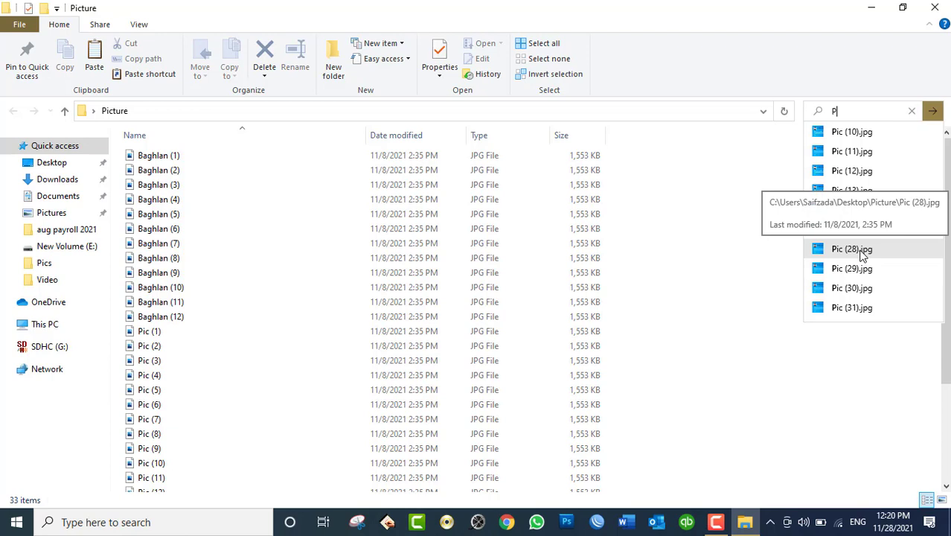
pyautogui.write('ic')
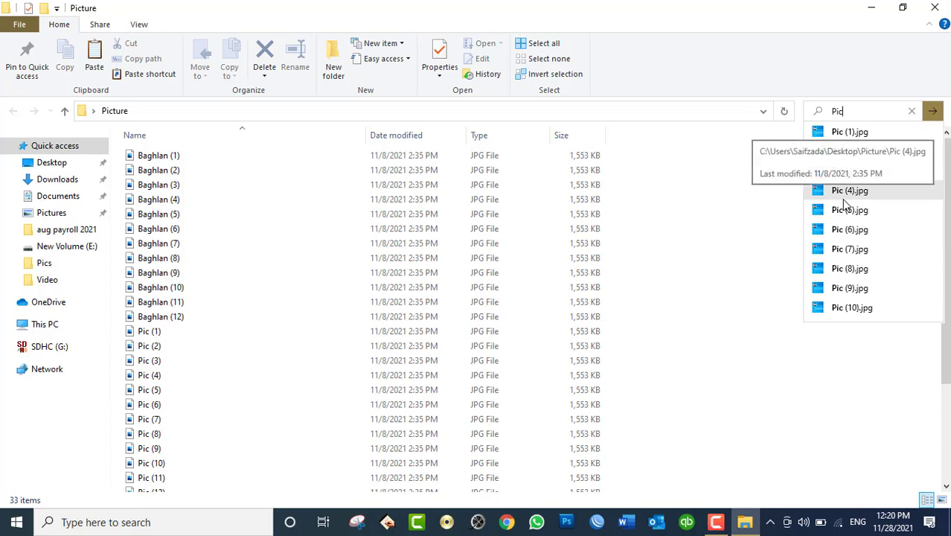
pyautogui.click(613, 302)
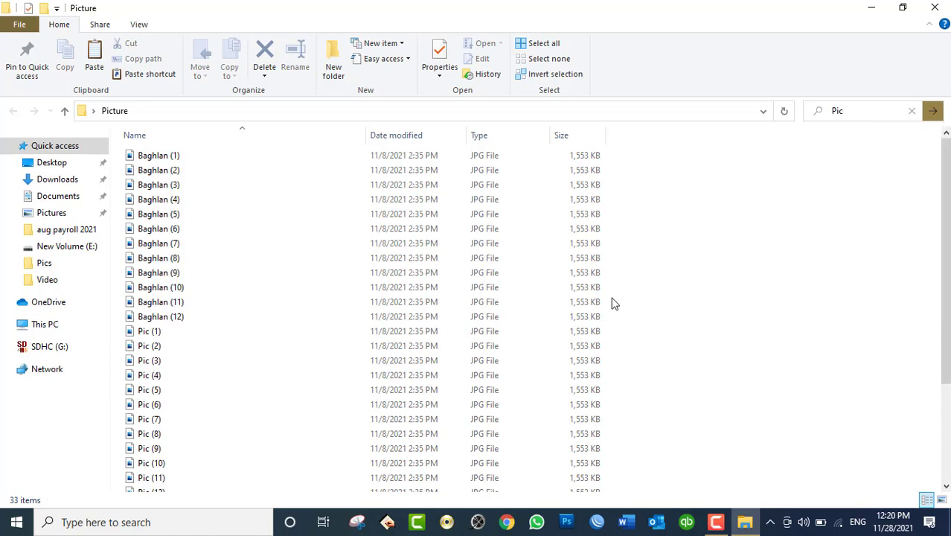
# - Batch rename the last eight images in the Picture folder, Pic (14) through Pic (33), with the base name "Pict"
pyautogui.scroll(-3, 667, 353)
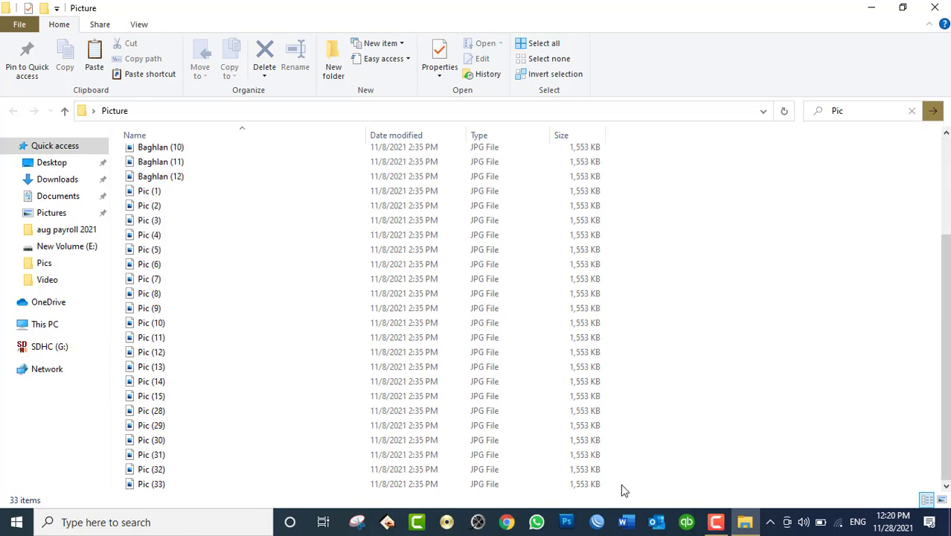
pyautogui.moveTo(612, 484); pyautogui.dragTo(186, 386)
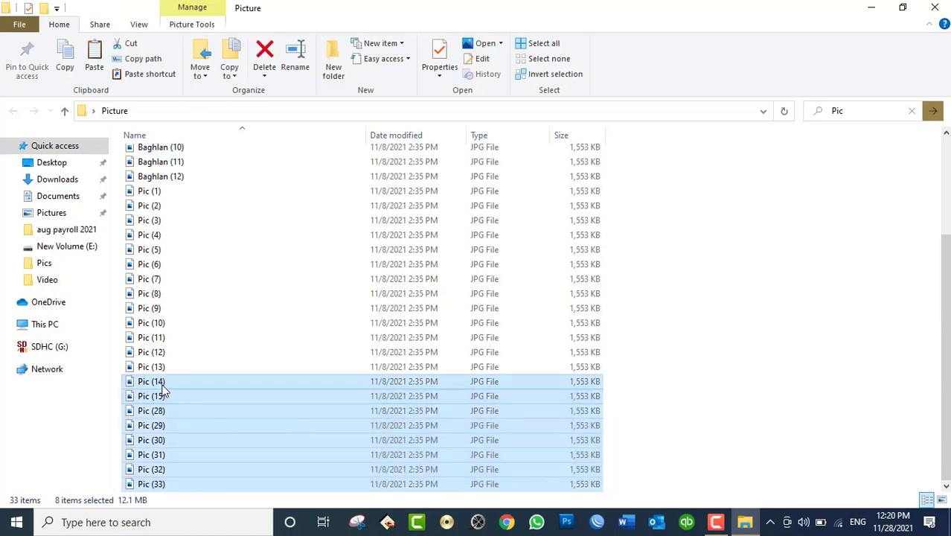
pyautogui.rightClick(162, 387)
pyautogui.click(201, 477)
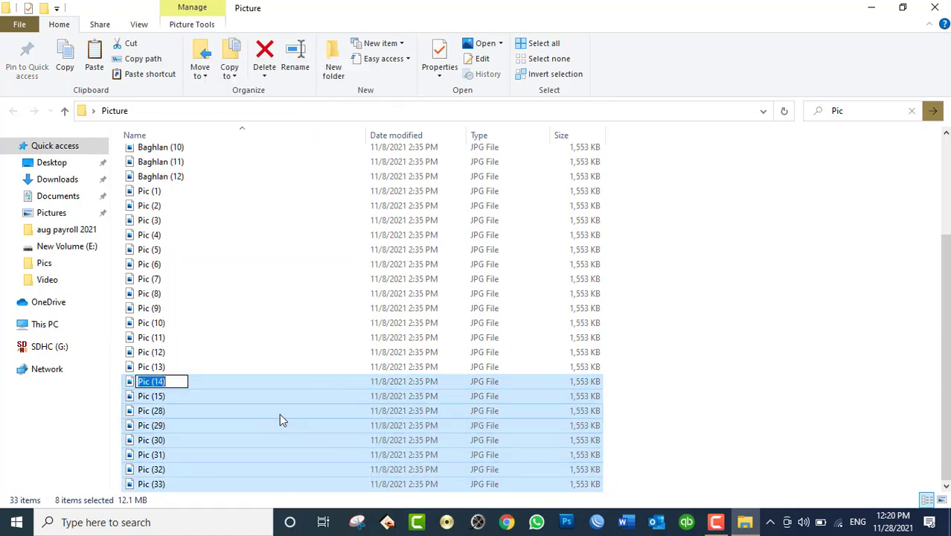
pyautogui.write('Pict')
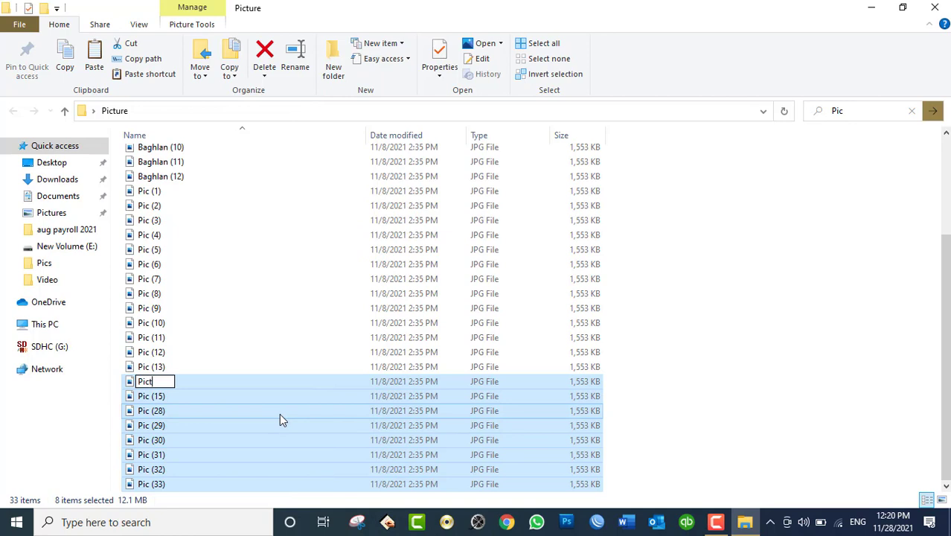
pyautogui.press('Return')
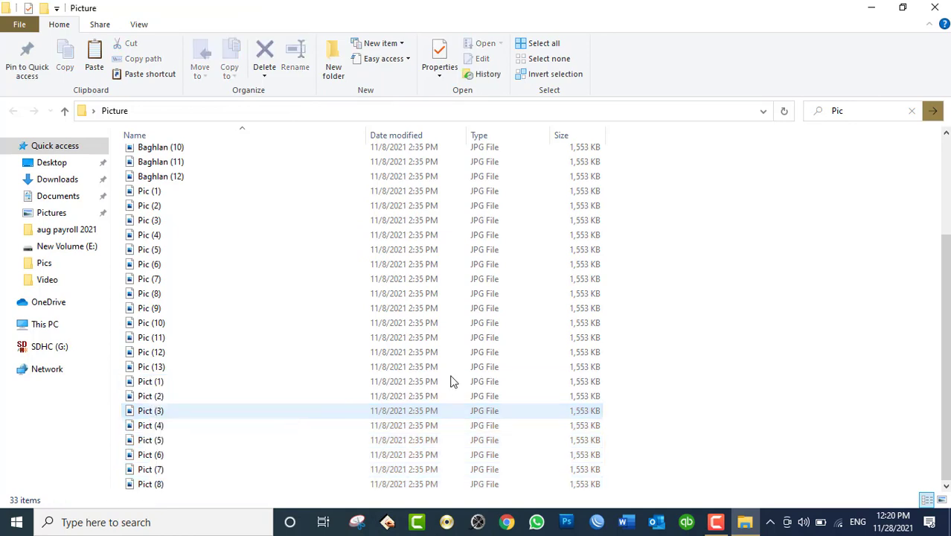
# - Replace the old search term with "P", search the Picture folder for it and look through the results
pyautogui.click(860, 112)
pyautogui.click(859, 111)
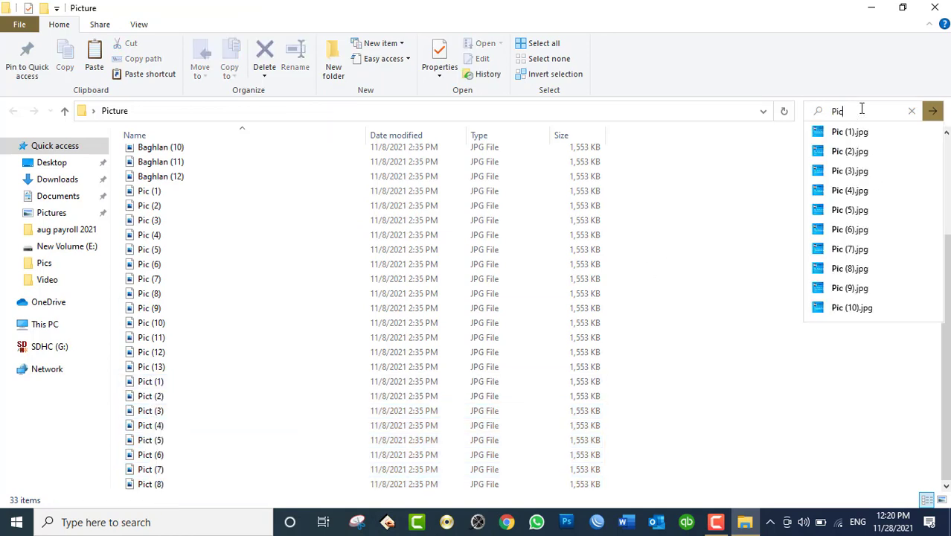
pyautogui.click(913, 111)
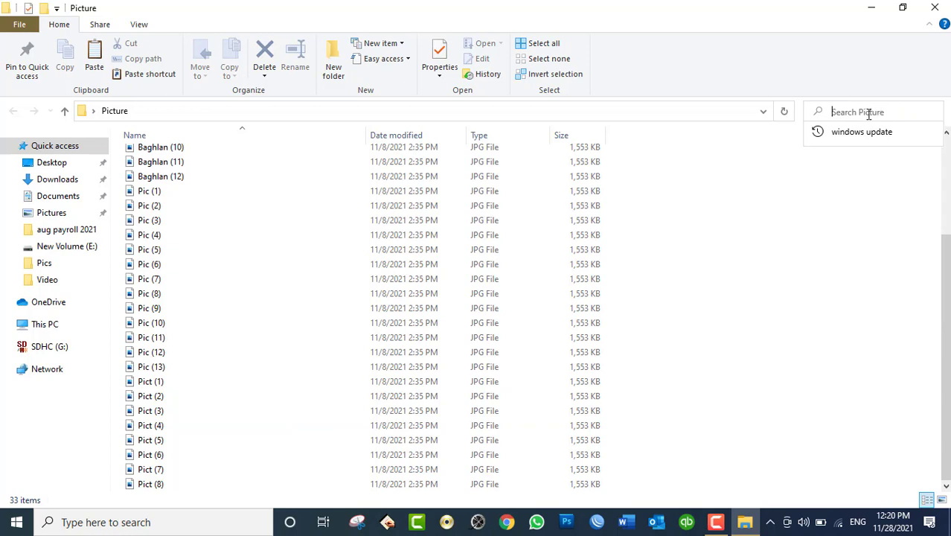
pyautogui.write('P')
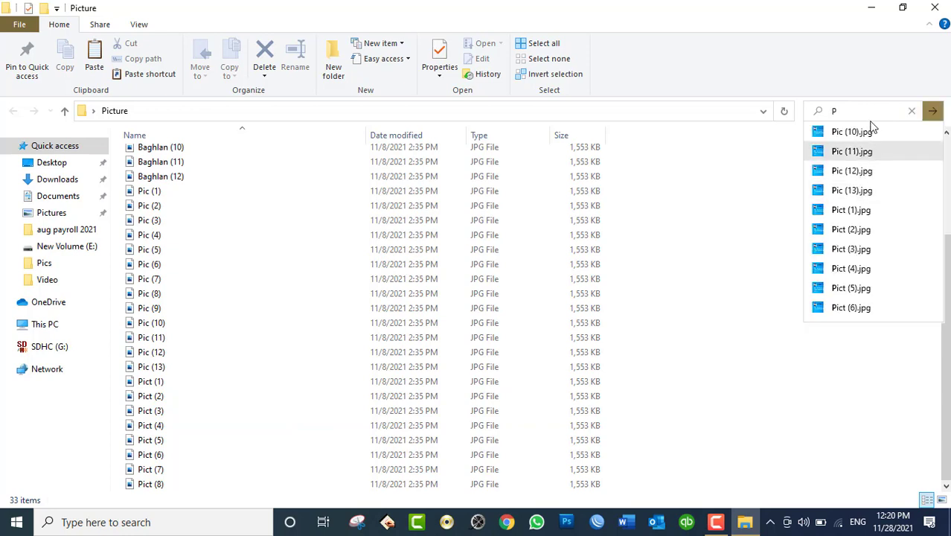
pyautogui.press('Return')
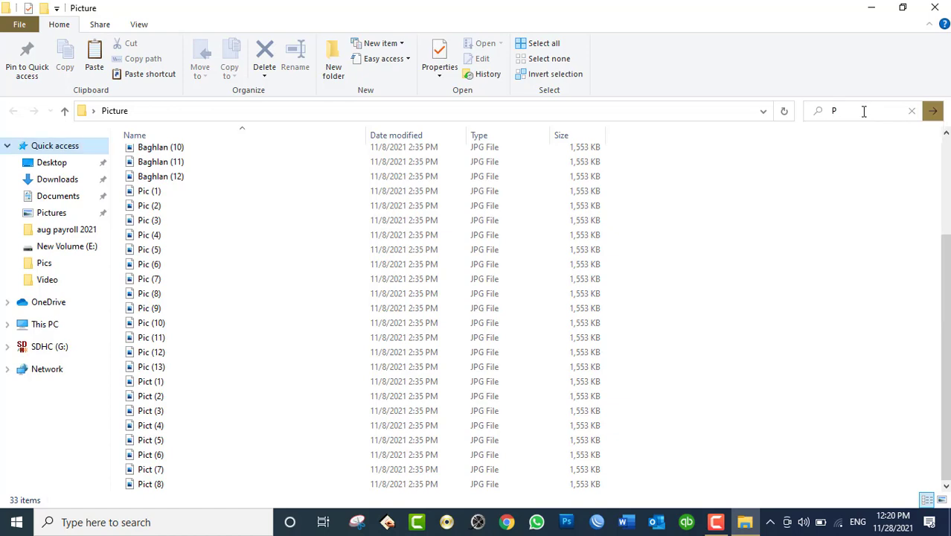
pyautogui.scroll(-8, 777, 238)
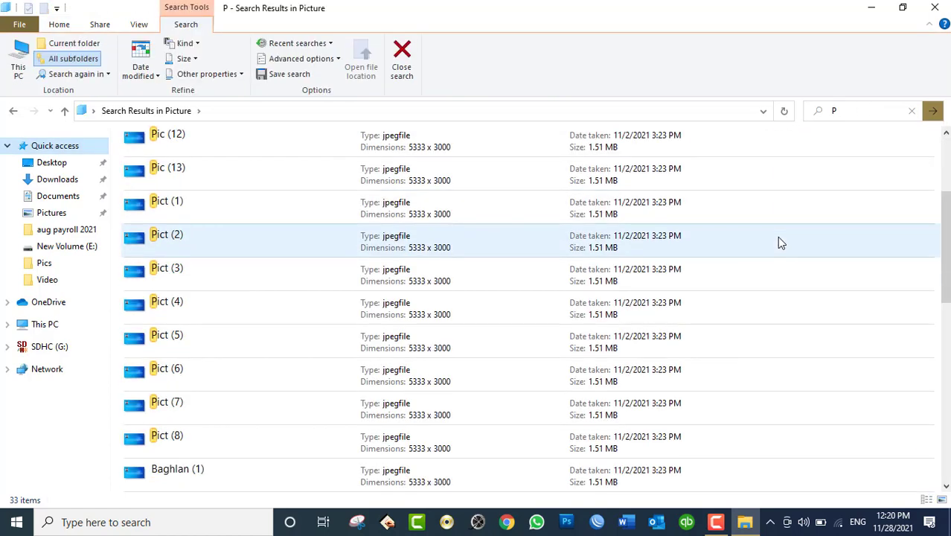
pyautogui.scroll(7, 777, 237)
pyautogui.scroll(-7, 777, 237)
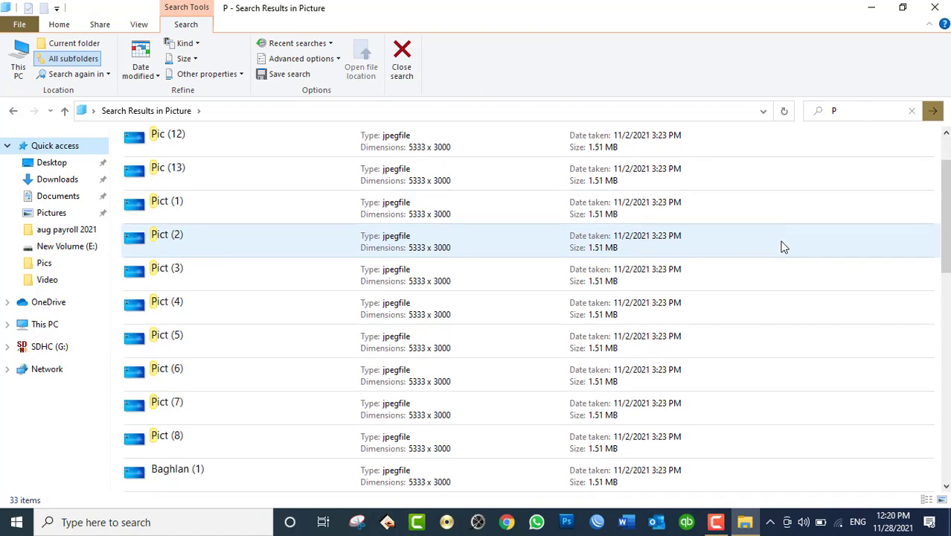
pyautogui.scroll(5, 784, 240)
pyautogui.scroll(3, 784, 239)
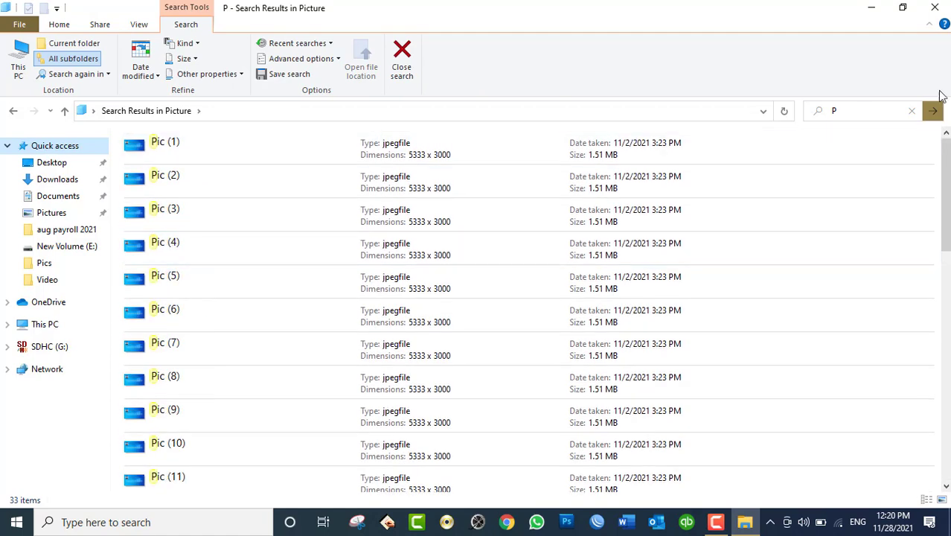
# - Extend the search term to "Pic", review the results from the Picture folder and close the window
pyautogui.click(858, 114)
pyautogui.write('ic')
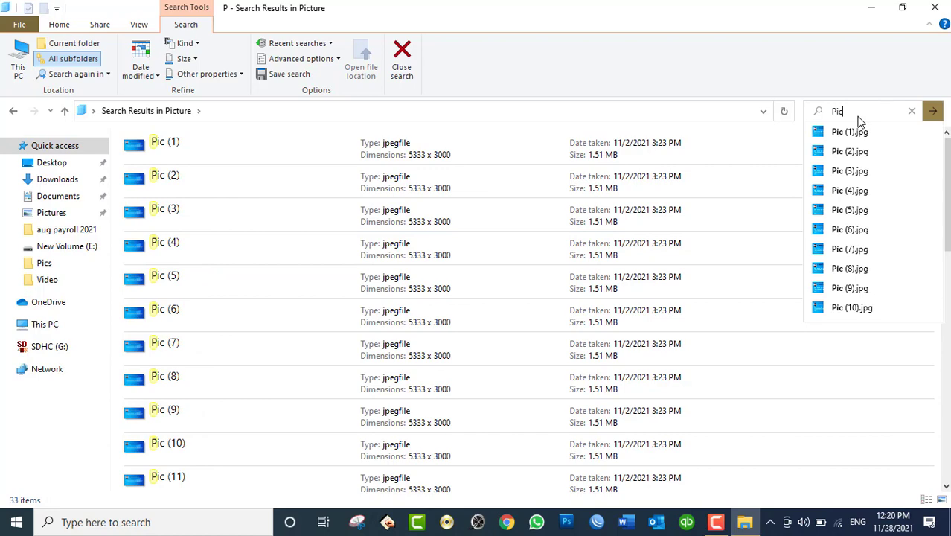
pyautogui.press('Return')
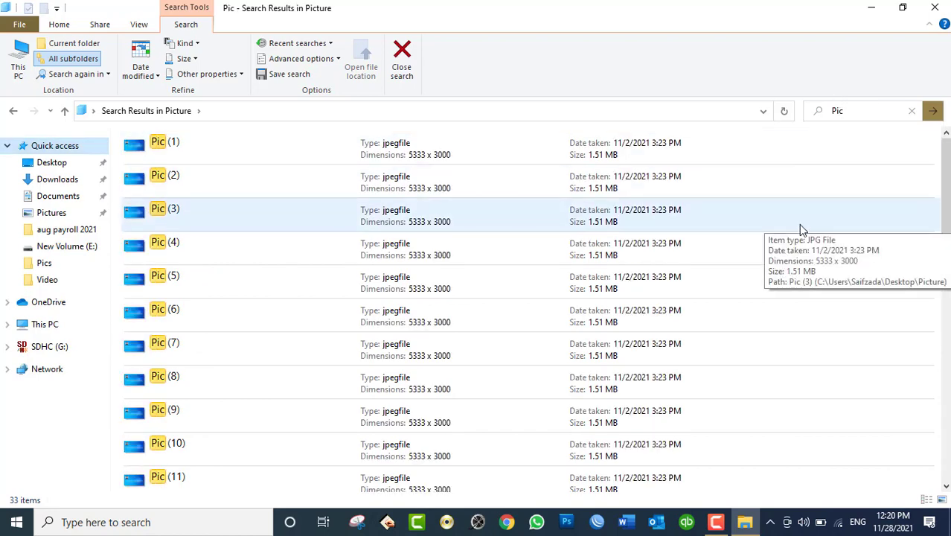
pyautogui.scroll(-10, 800, 224)
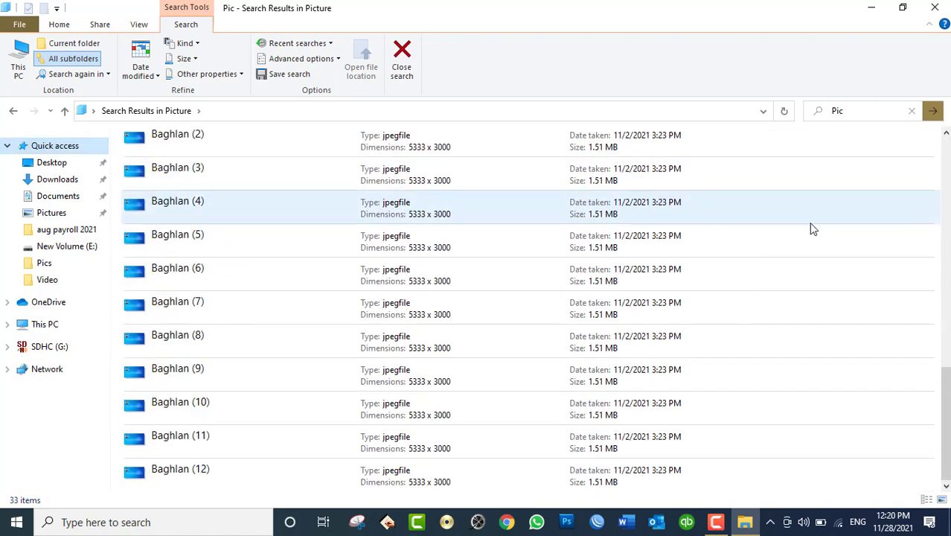
pyautogui.scroll(10, 811, 224)
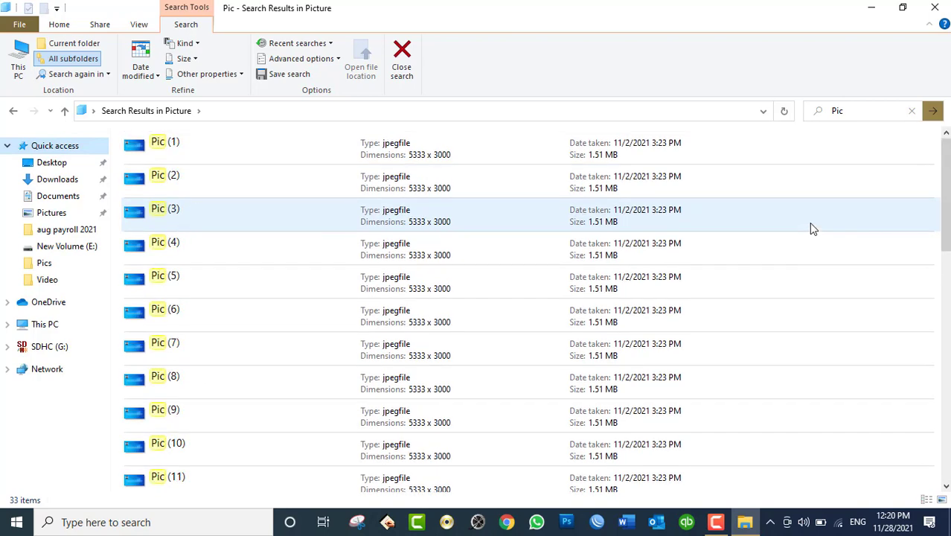
pyautogui.scroll(-10, 812, 227)
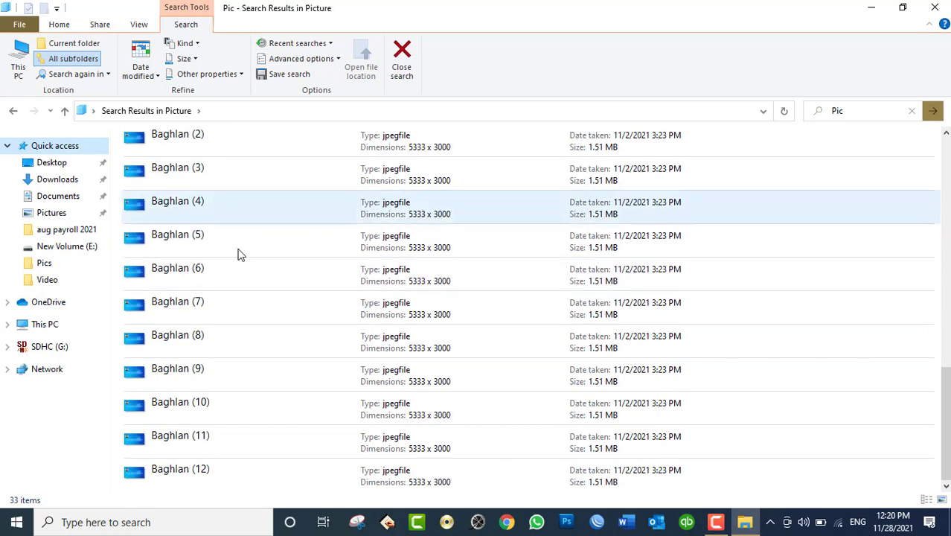
pyautogui.click(249, 249)
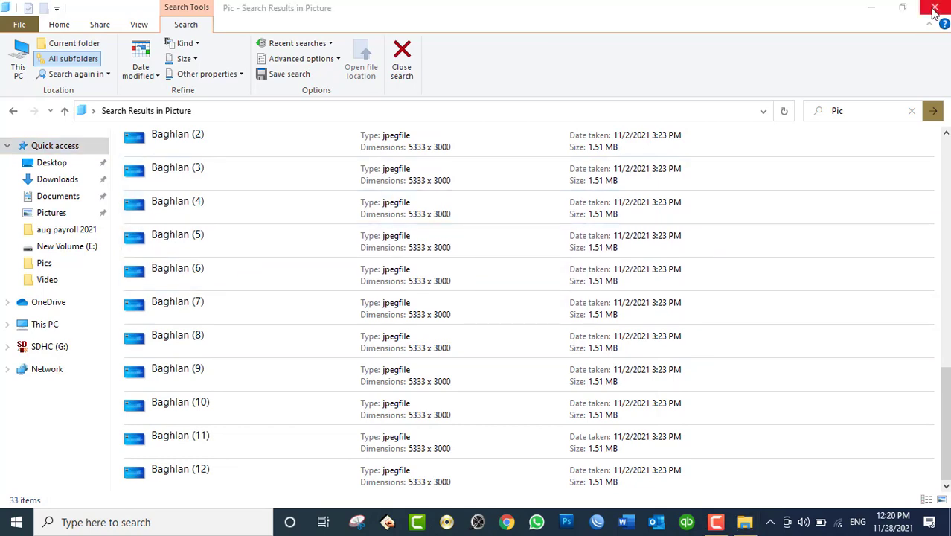
pyautogui.click(935, 6)
# - Open the Desktop folder from This PC, search it for "pic" and look through the results
pyautogui.doubleClick(15, 34)
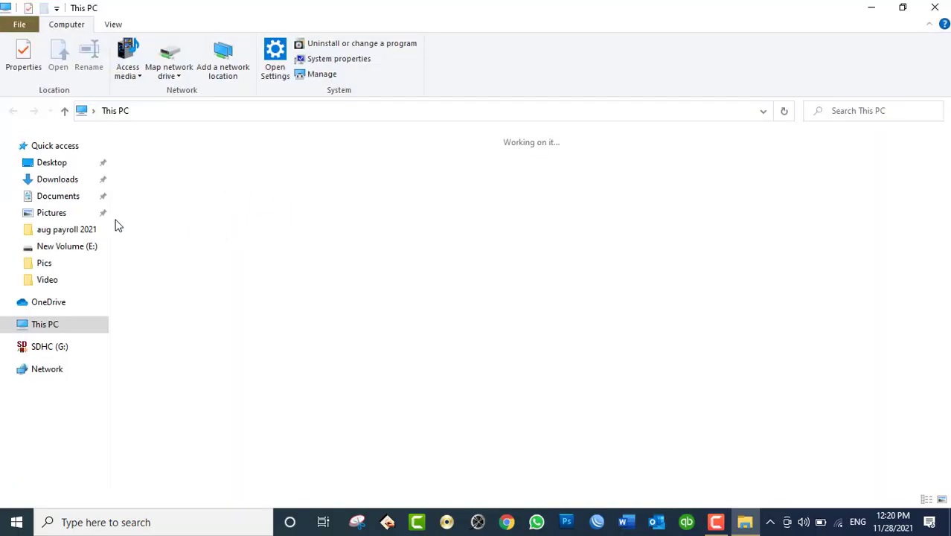
pyautogui.click(53, 165)
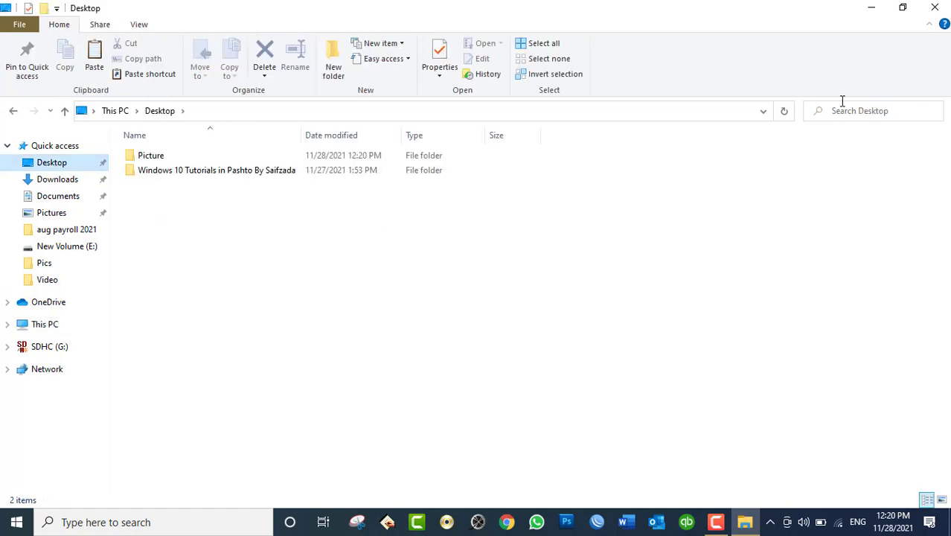
pyautogui.click(867, 111)
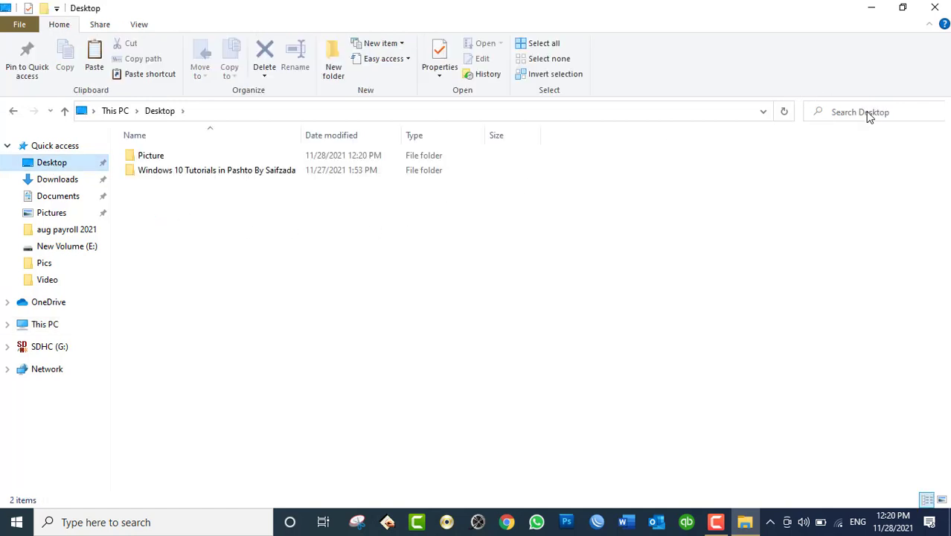
pyautogui.write('pic')
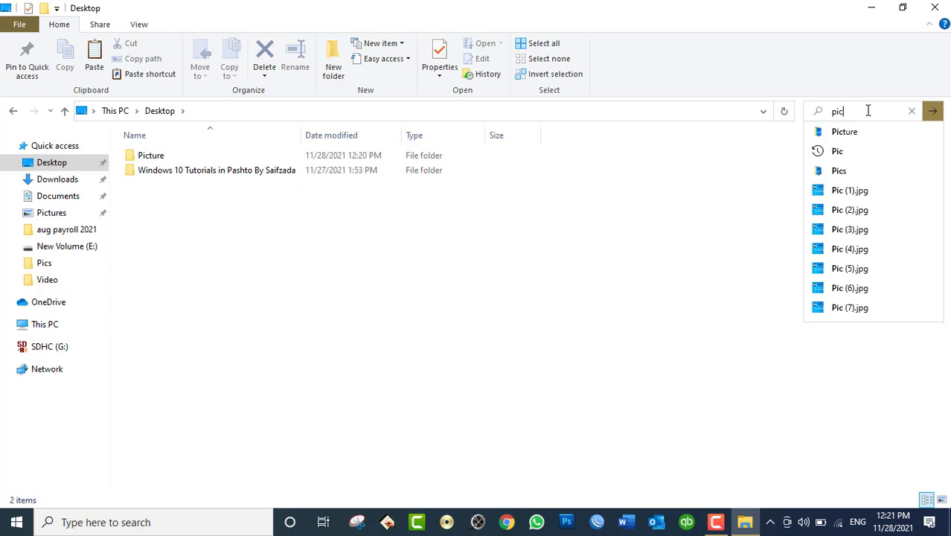
pyautogui.click(933, 110)
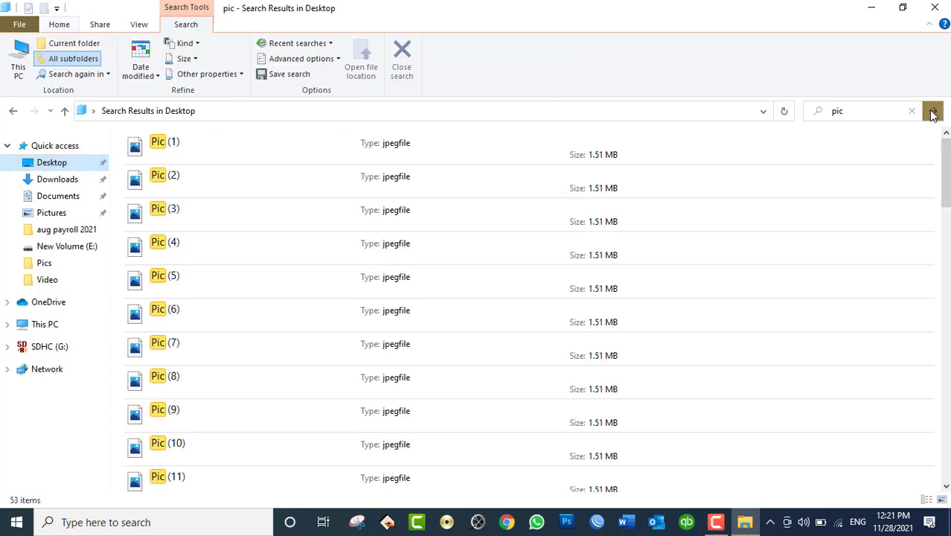
pyautogui.scroll(-10, 878, 233)
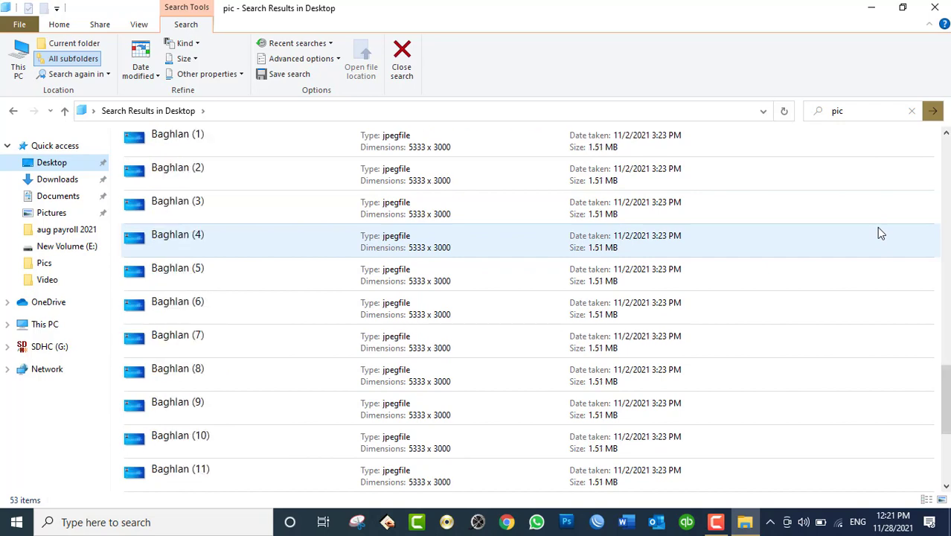
pyautogui.scroll(10, 878, 233)
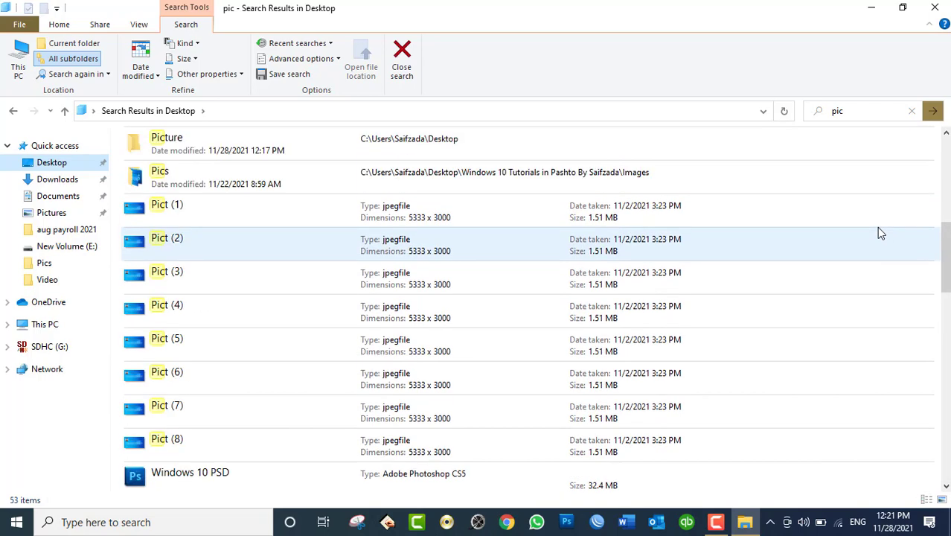
pyautogui.scroll(-4, 878, 233)
pyautogui.scroll(-6, 880, 234)
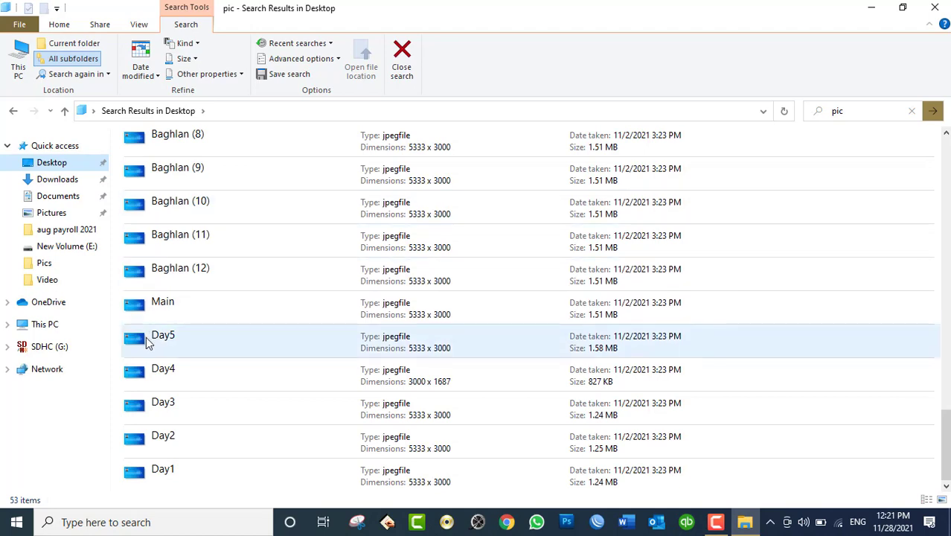
# - Open the properties of the Day5 image from the search results and examine its general file information
pyautogui.click(148, 342)
pyautogui.rightClick(147, 342)
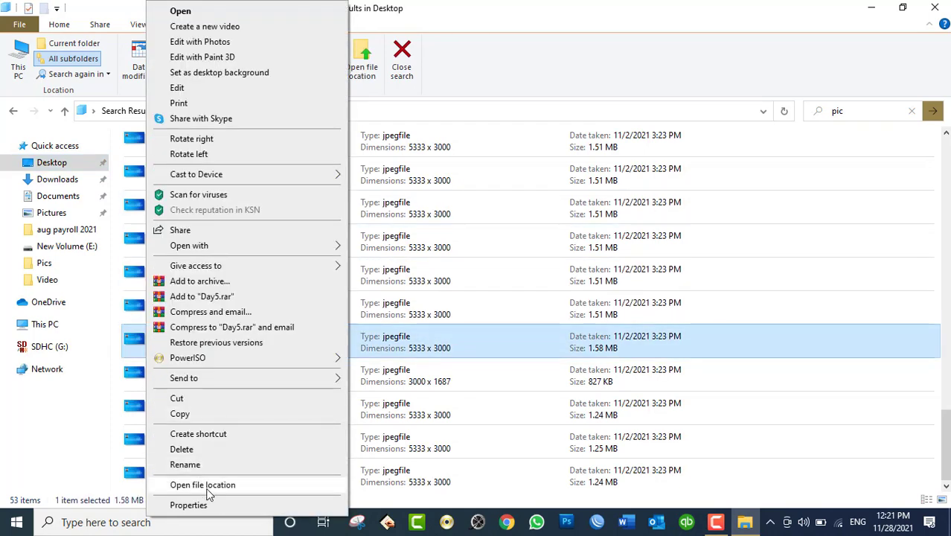
pyautogui.click(189, 505)
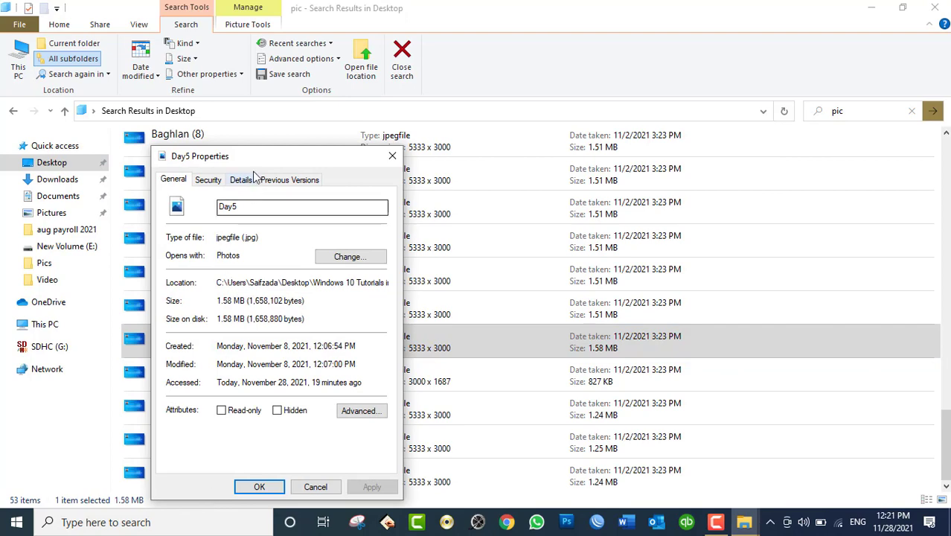
pyautogui.moveTo(256, 157); pyautogui.dragTo(399, 113)
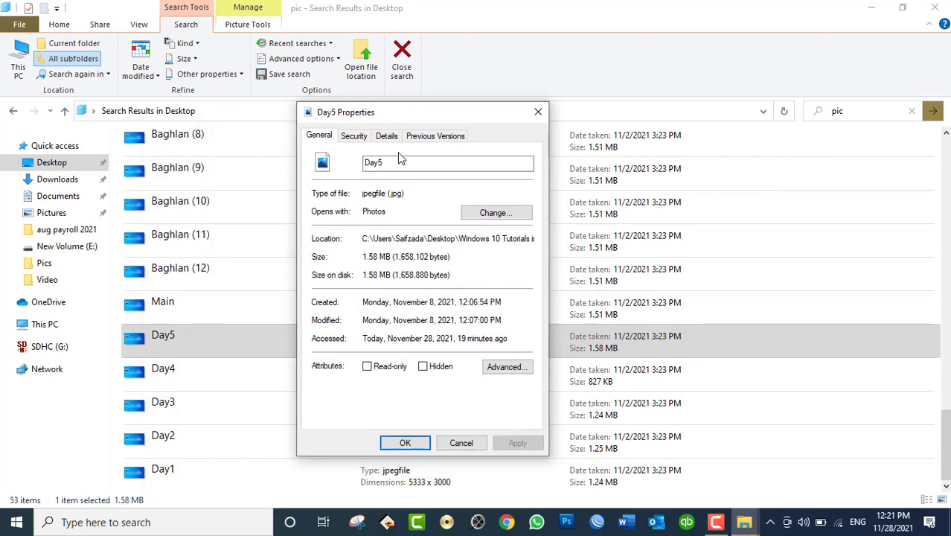
pyautogui.doubleClick(374, 212)
pyautogui.click(374, 212)
pyautogui.doubleClick(374, 213)
pyautogui.click(416, 238)
pyautogui.hotkey('ctrl', 'a')
# - Examine the Day5 image's detailed metadata and security permissions, and close its properties
pyautogui.click(394, 139)
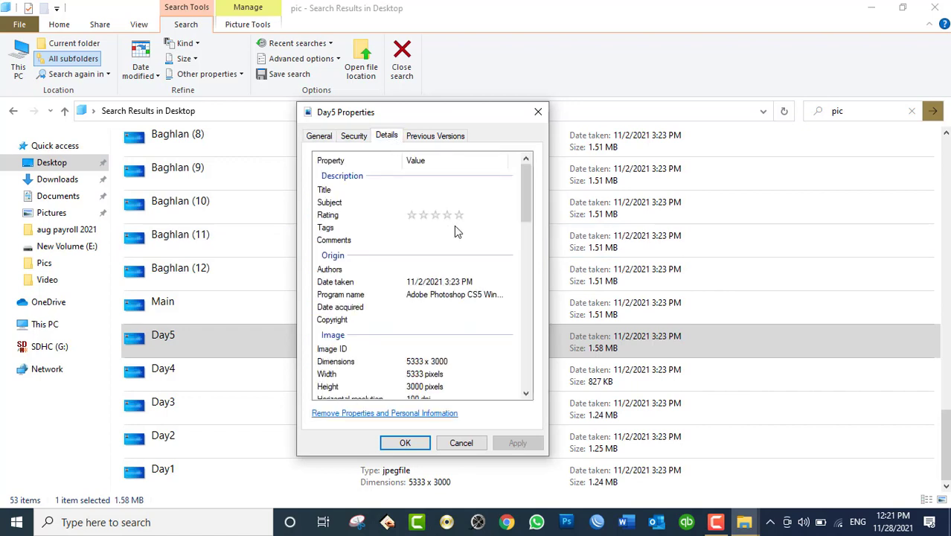
pyautogui.scroll(-2, 460, 230)
pyautogui.scroll(-3, 461, 233)
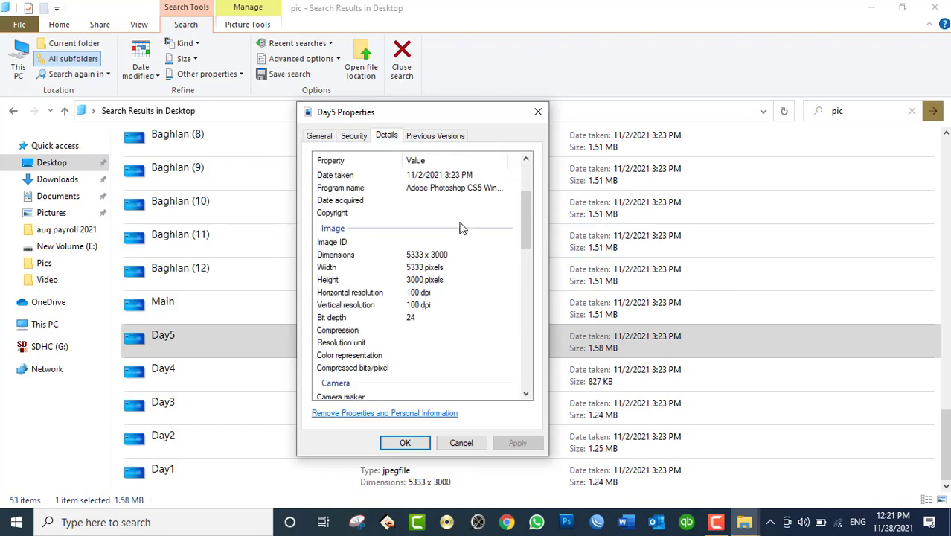
pyautogui.scroll(-10, 461, 233)
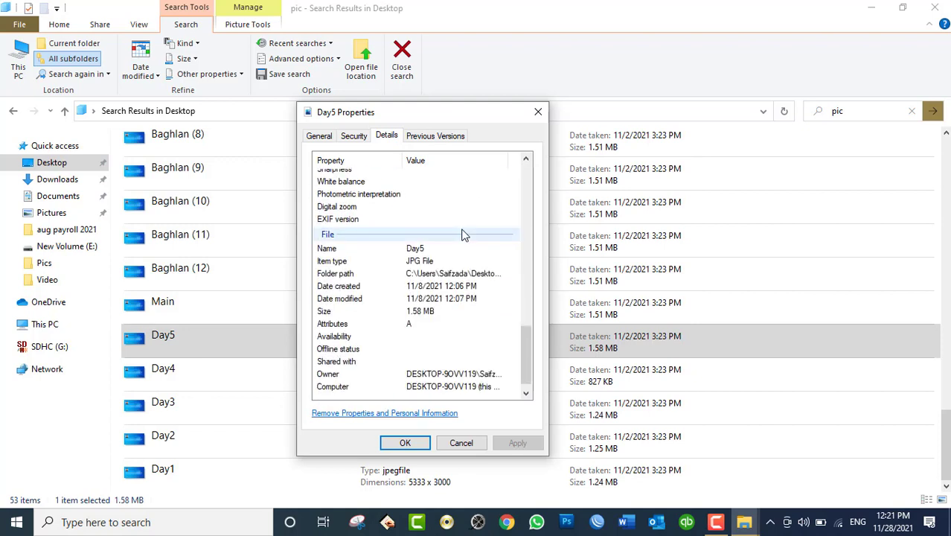
pyautogui.scroll(-1, 461, 236)
pyautogui.scroll(11, 463, 234)
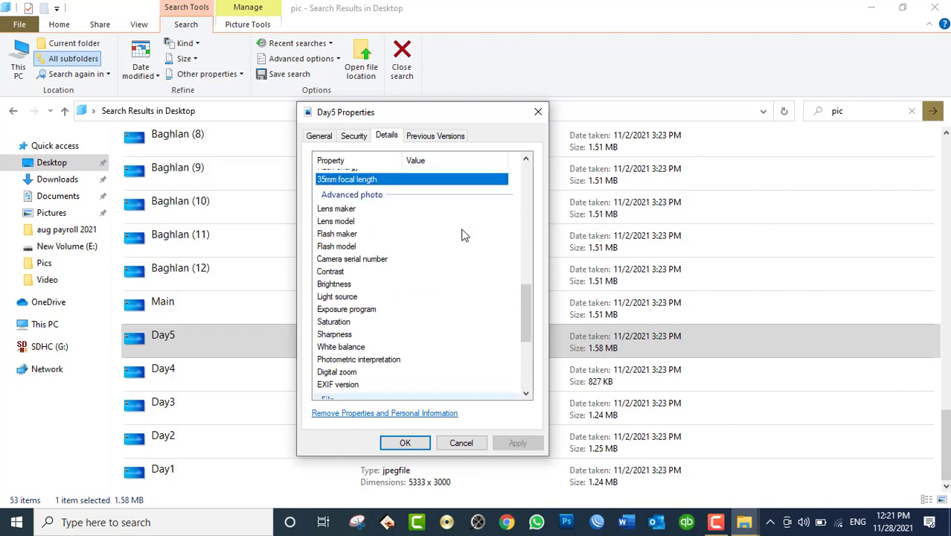
pyautogui.click(353, 135)
pyautogui.click(531, 116)
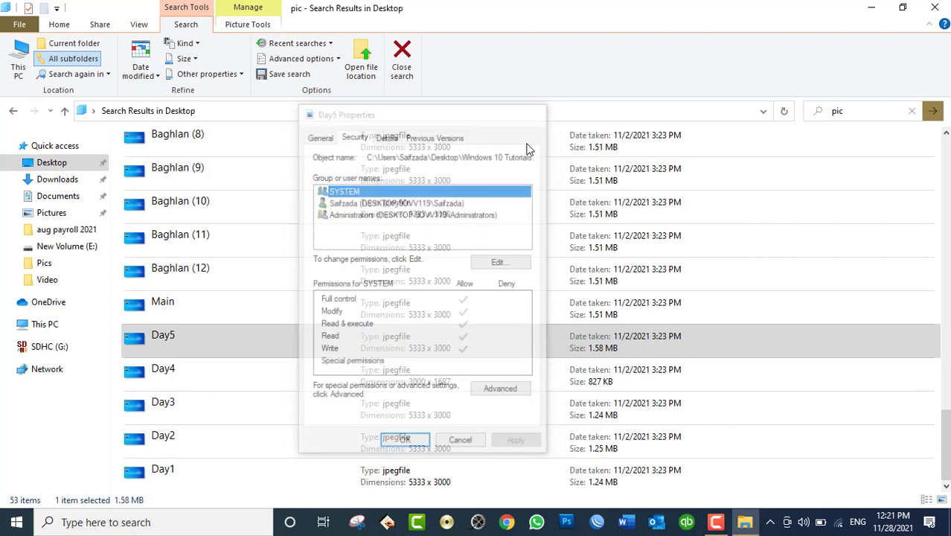
# - Clear the old search term and search the Desktop again for "Pic"
pyautogui.scroll(5, 871, 179)
pyautogui.click(913, 114)
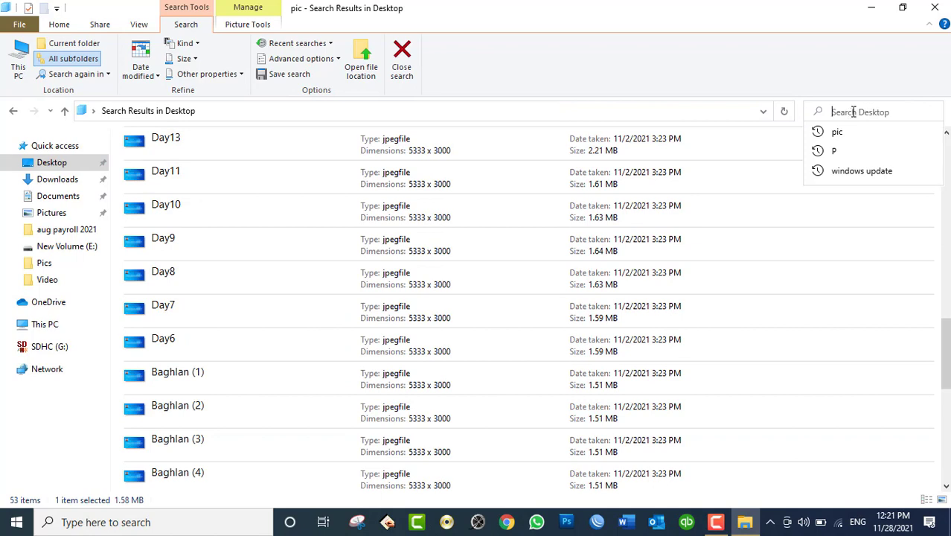
pyautogui.write('Pic')
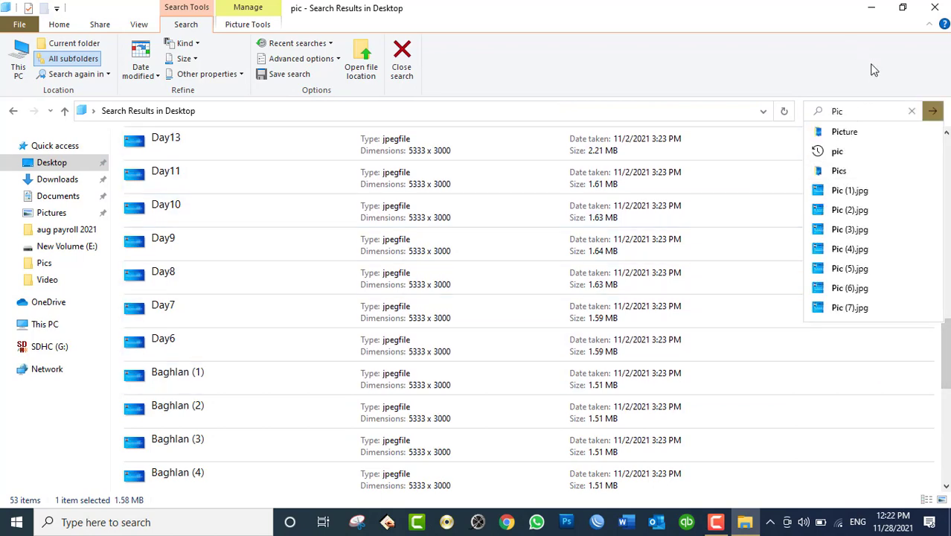
pyautogui.click(941, 112)
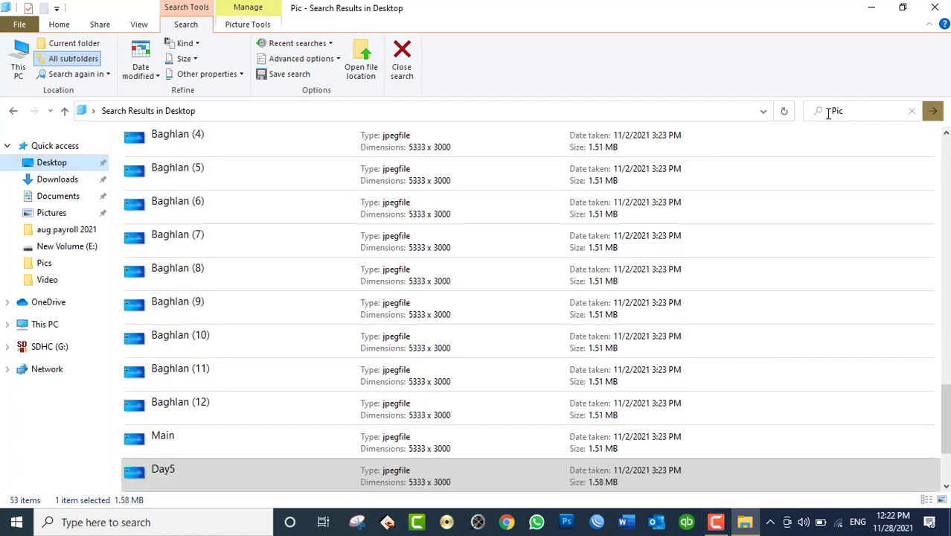
# - Limit the search results to items modified today and select the Picture folder among them
pyautogui.click(141, 73)
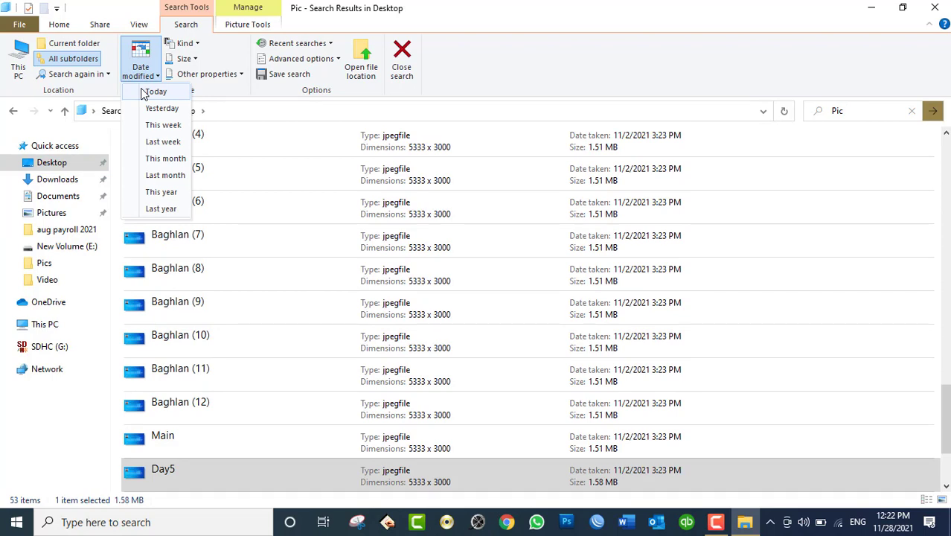
pyautogui.click(154, 92)
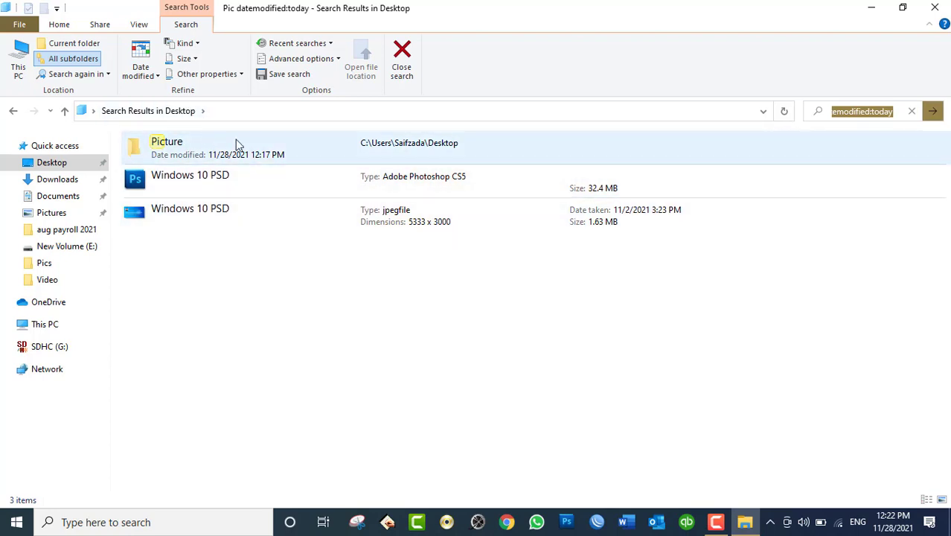
pyautogui.click(204, 161)
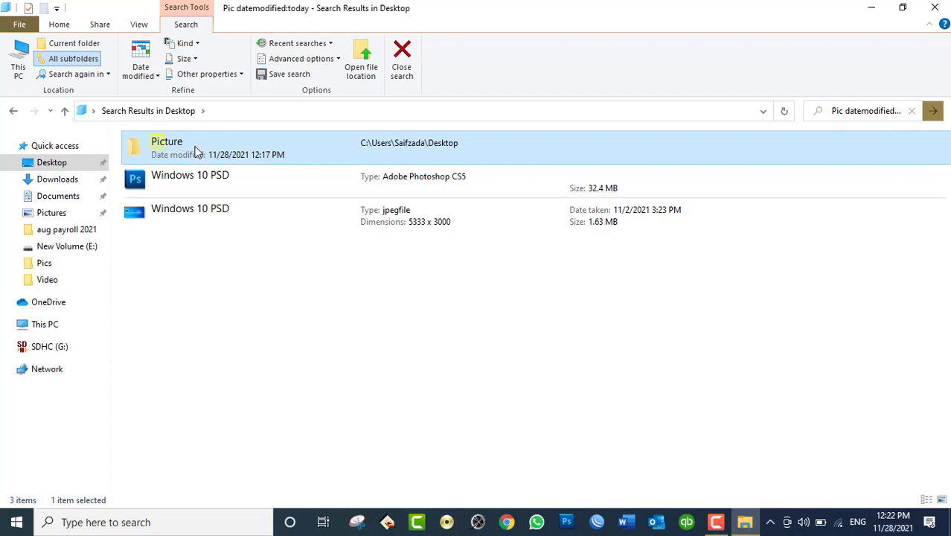
# - Switch the modification date filter to yesterday and then to last week, reviewing the matches for each
pyautogui.click(141, 74)
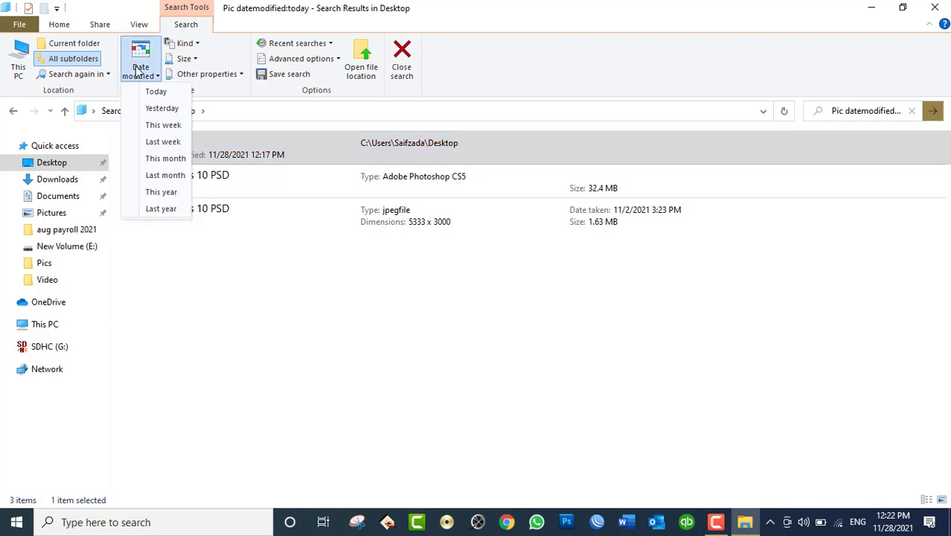
pyautogui.click(159, 108)
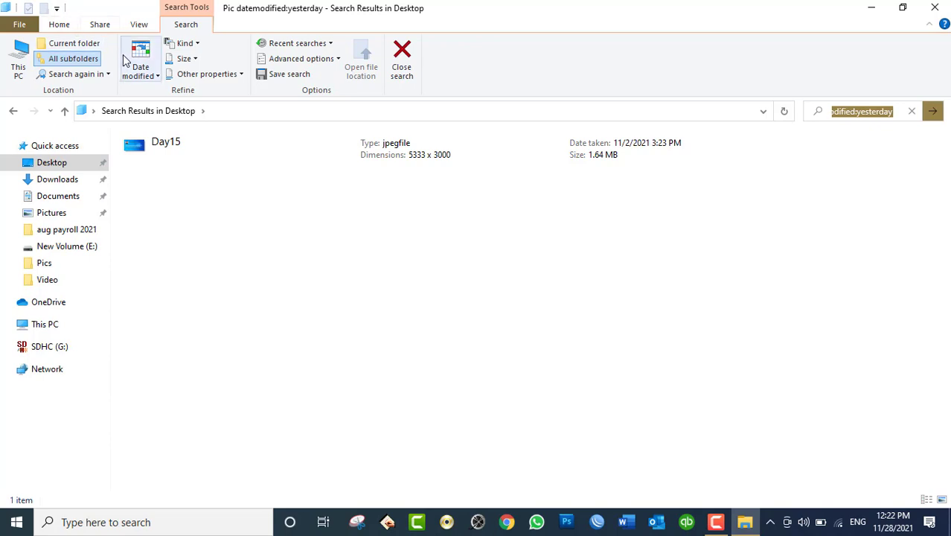
pyautogui.click(134, 76)
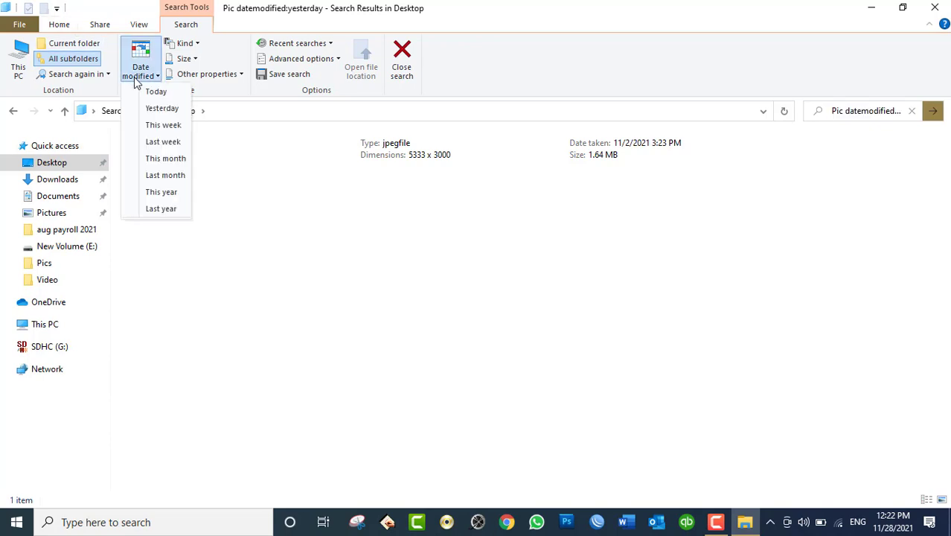
pyautogui.click(163, 143)
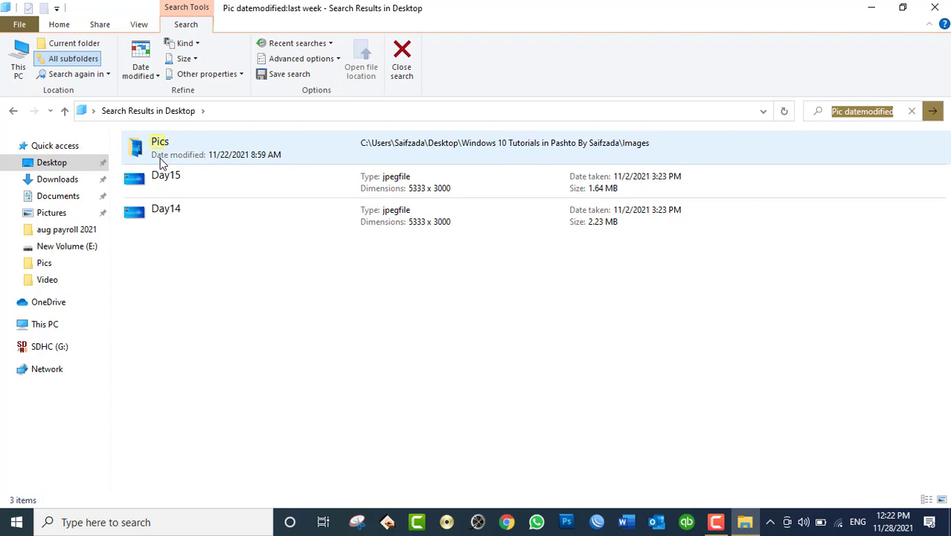
# - Narrow the last-week results by kind to folders, then switch the kind filter to movies
pyautogui.click(187, 47)
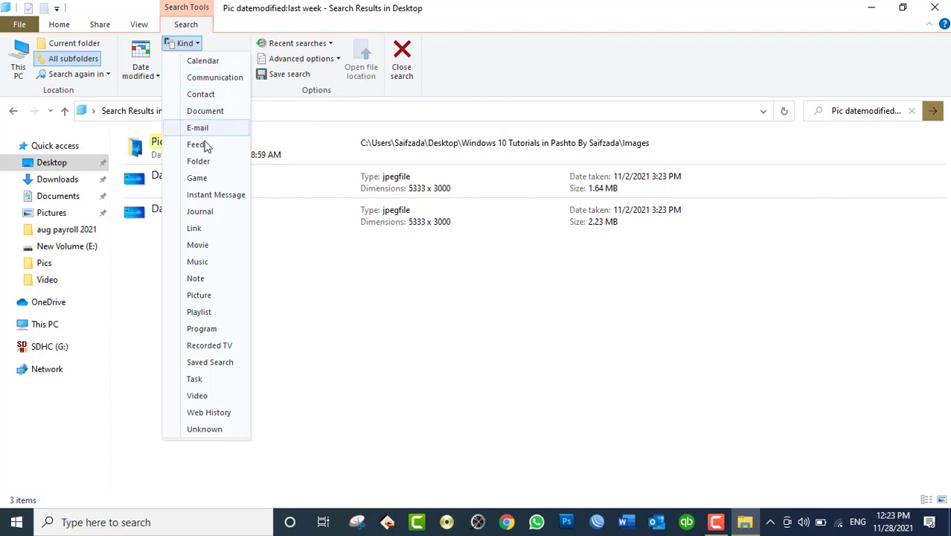
pyautogui.click(207, 163)
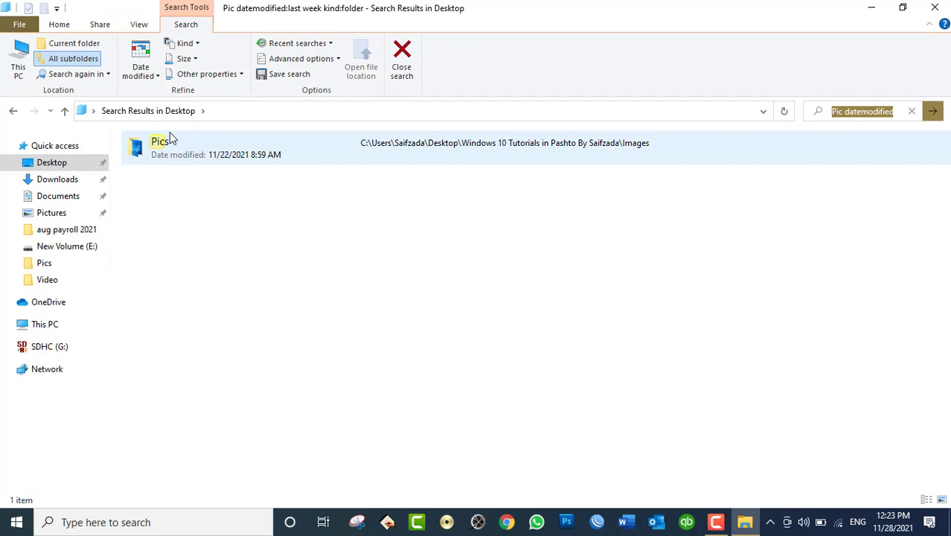
pyautogui.click(179, 44)
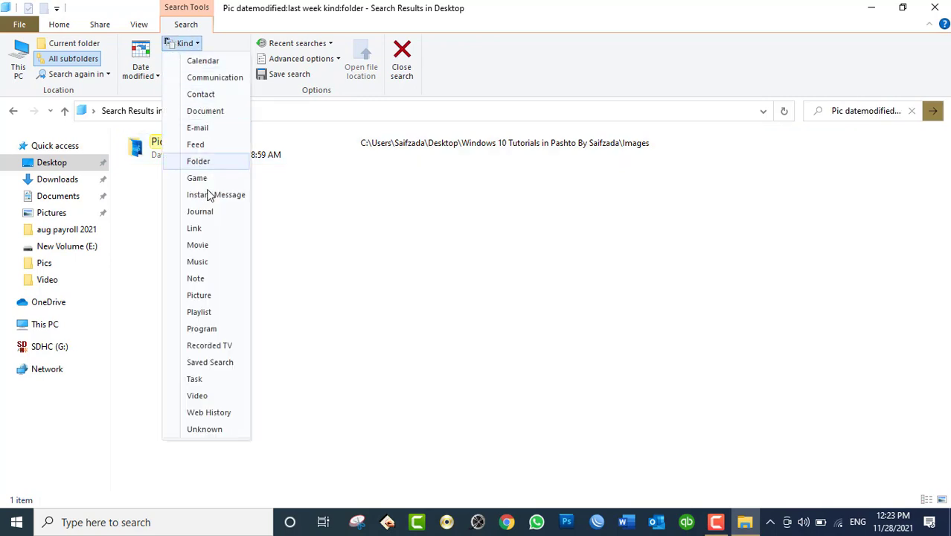
pyautogui.click(210, 247)
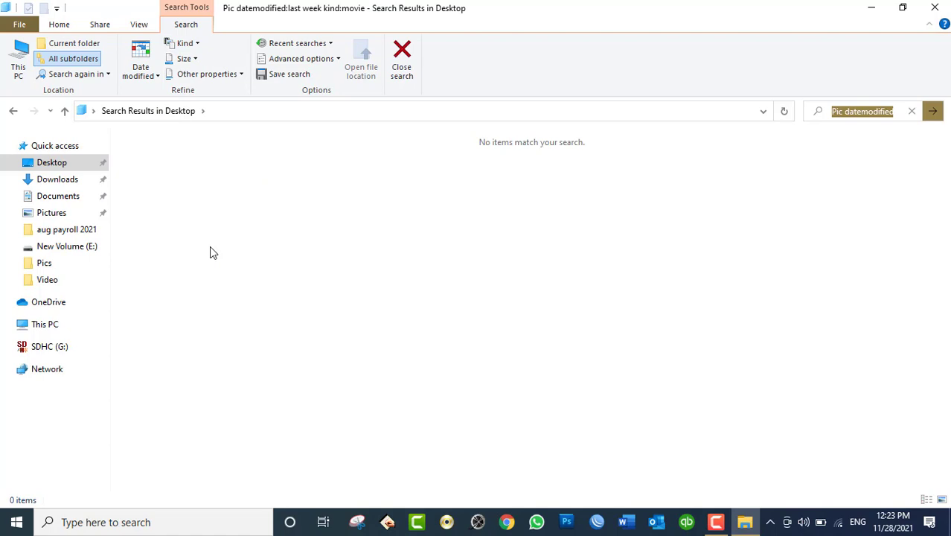
# - Change the kind filter to pictures, review the matches, and then change it to videos
pyautogui.click(184, 45)
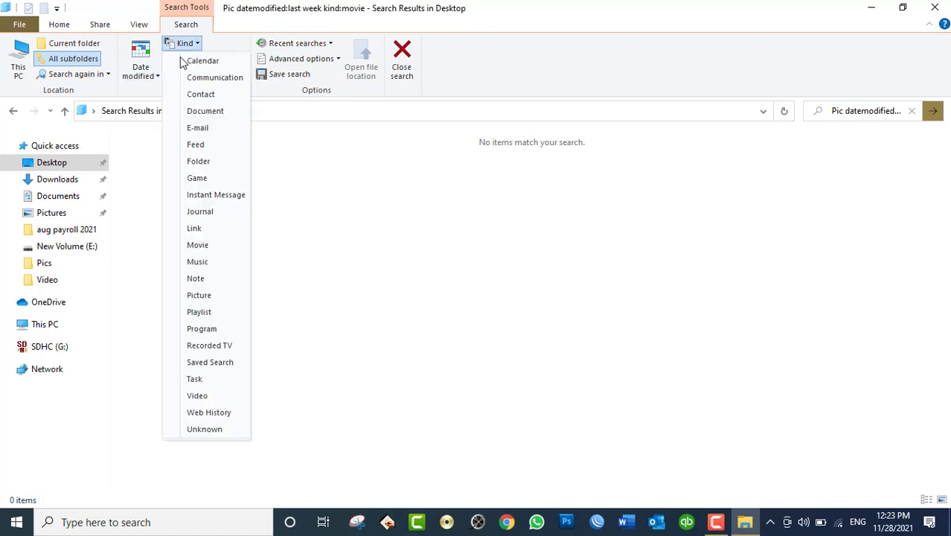
pyautogui.click(200, 295)
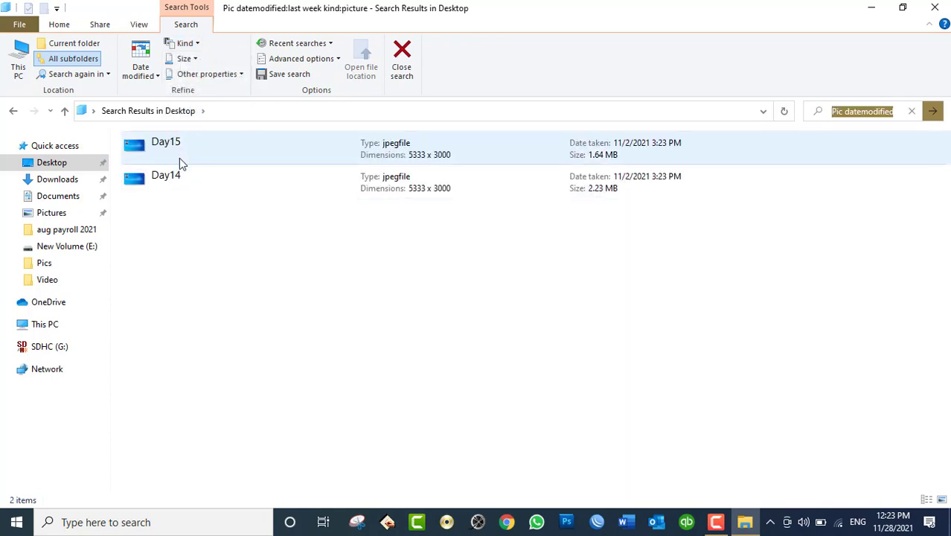
pyautogui.click(190, 44)
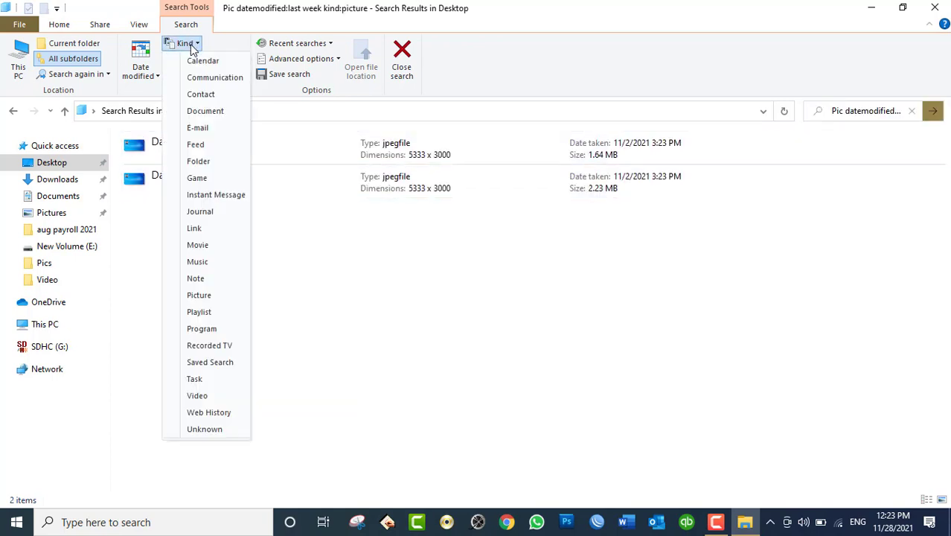
pyautogui.click(210, 392)
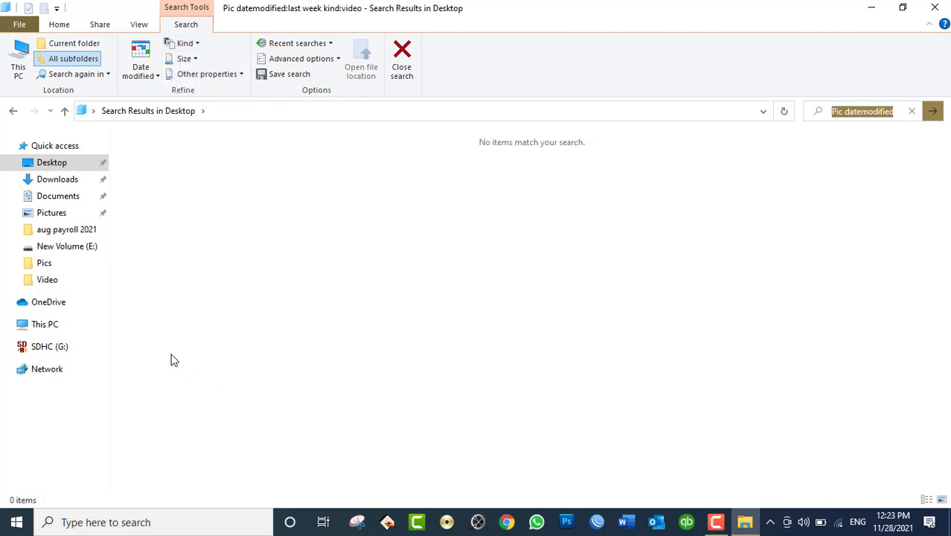
# - Open the Picture folder from the desktop and create a new Microsoft Word document named "Pic" in it
pyautogui.click(745, 522)
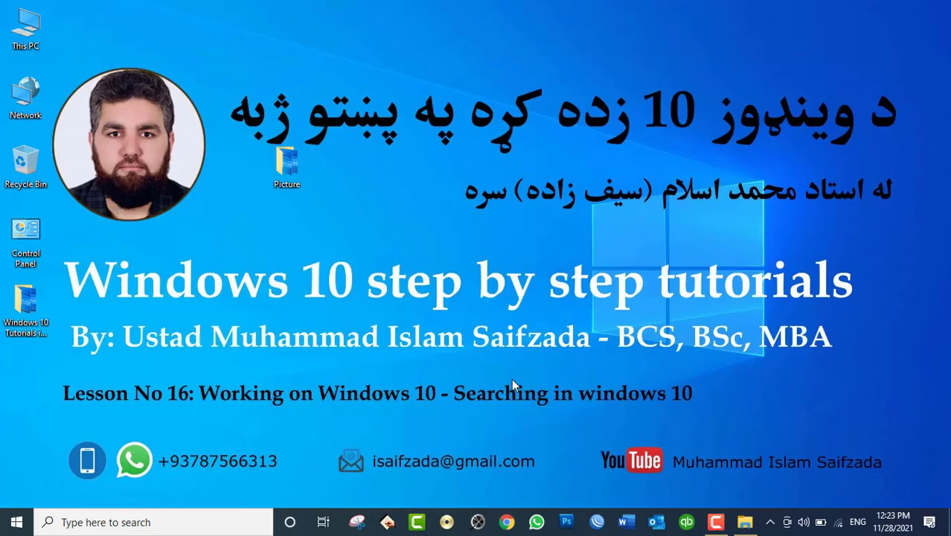
pyautogui.doubleClick(286, 166)
pyautogui.rightClick(715, 395)
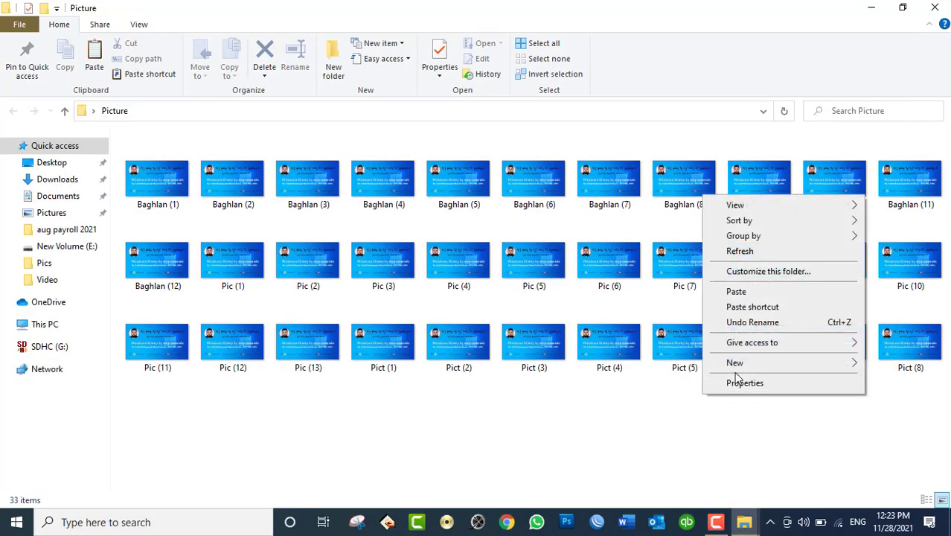
pyautogui.moveTo(737, 373)
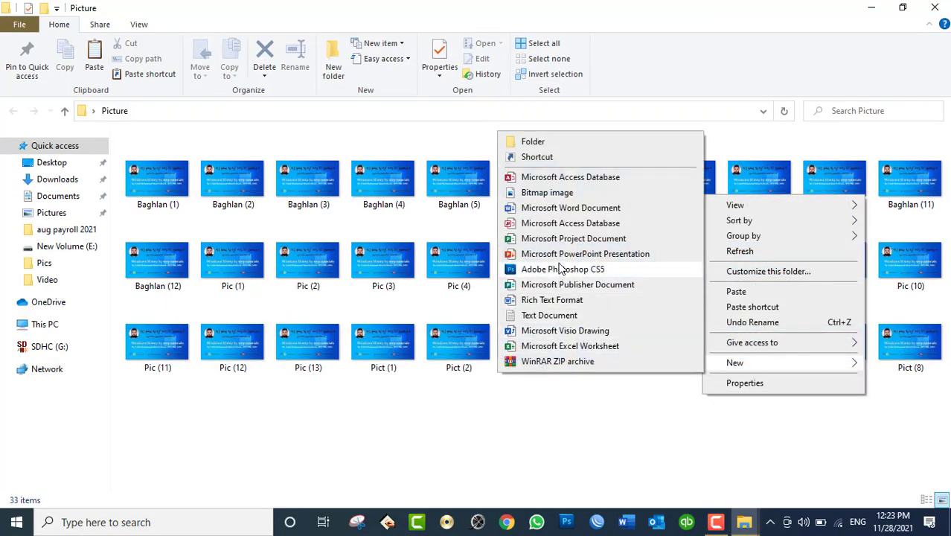
pyautogui.click(551, 208)
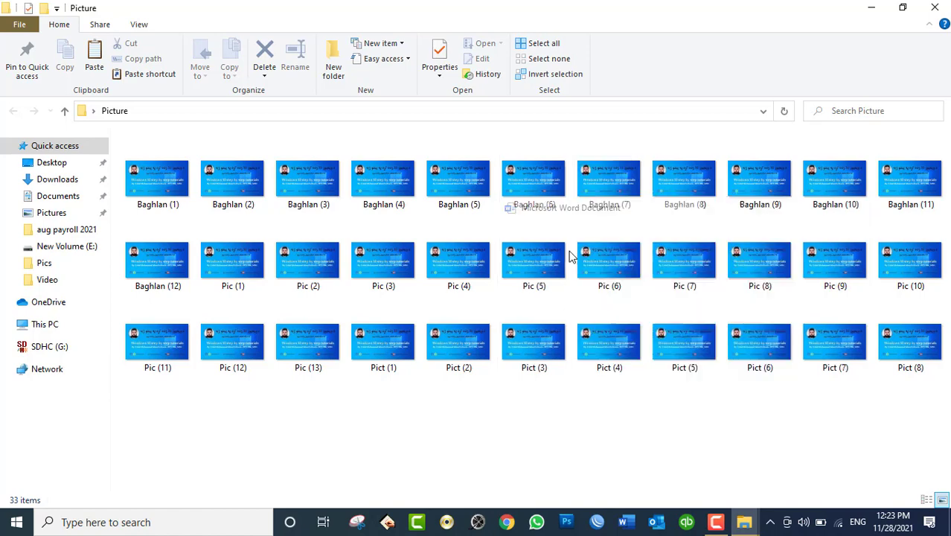
pyautogui.write('Pic')
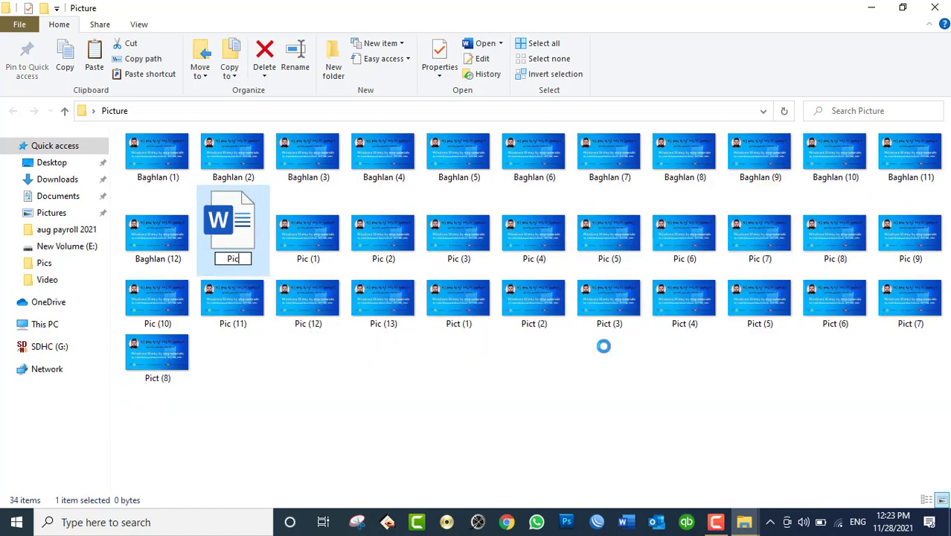
pyautogui.press('Return')
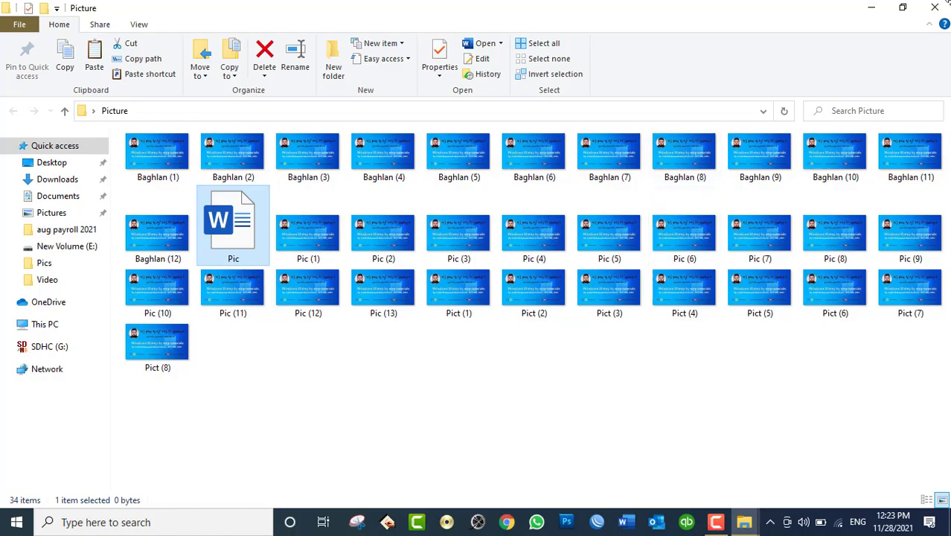
# - Return to the Desktop search results, replace the filtered query with "Pic" and limit the matches to documents
pyautogui.click(748, 525)
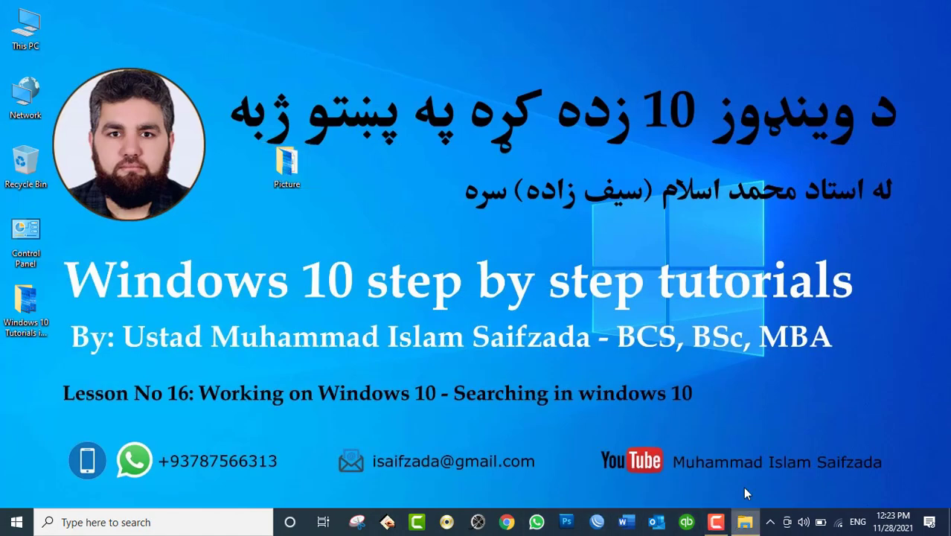
pyautogui.click(746, 524)
pyautogui.click(862, 112)
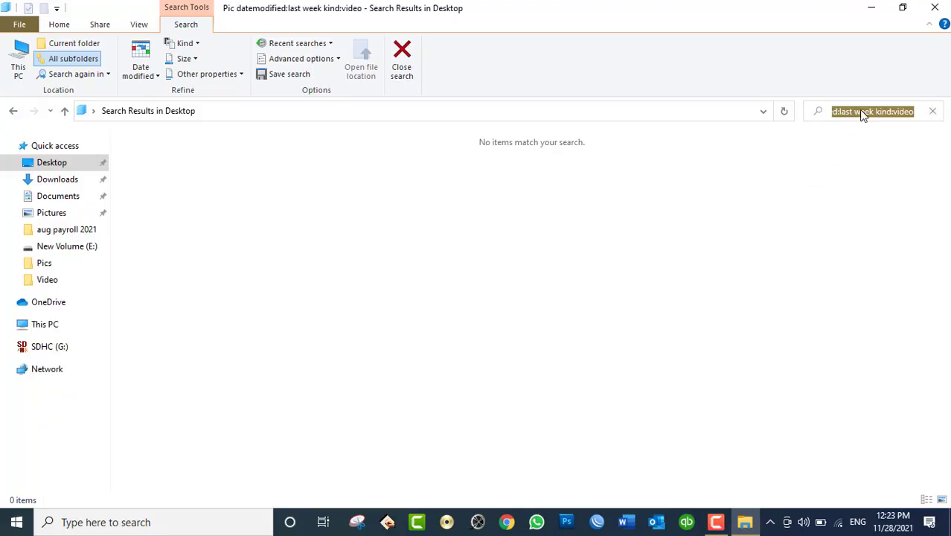
pyautogui.click(931, 111)
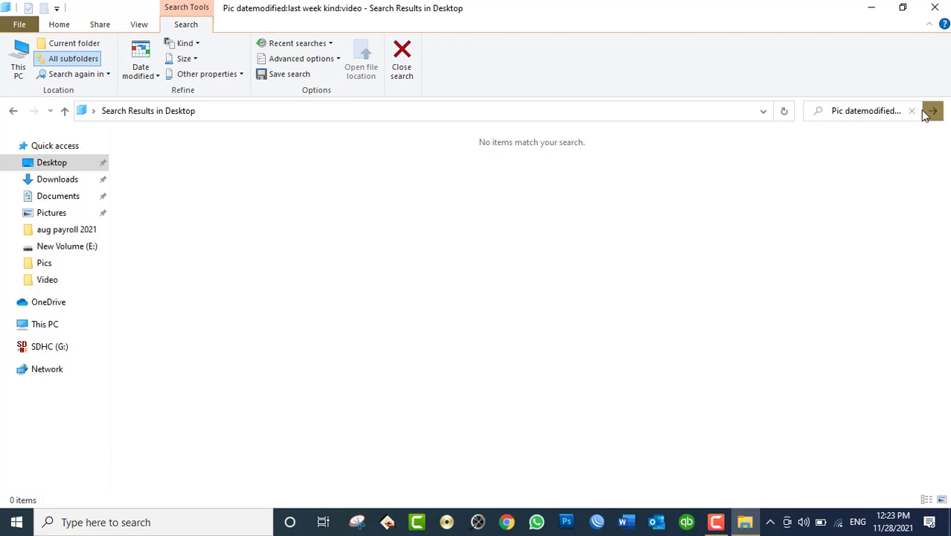
pyautogui.click(912, 111)
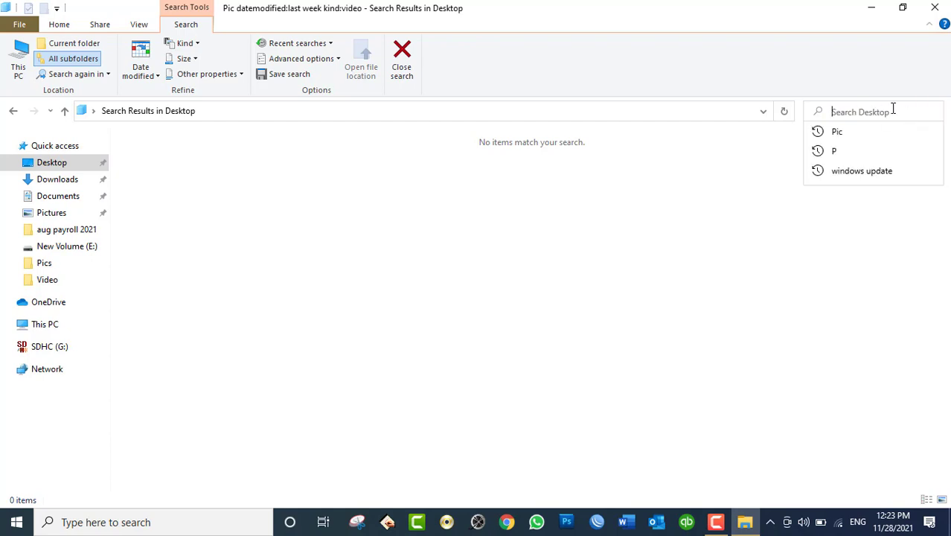
pyautogui.write('Pic')
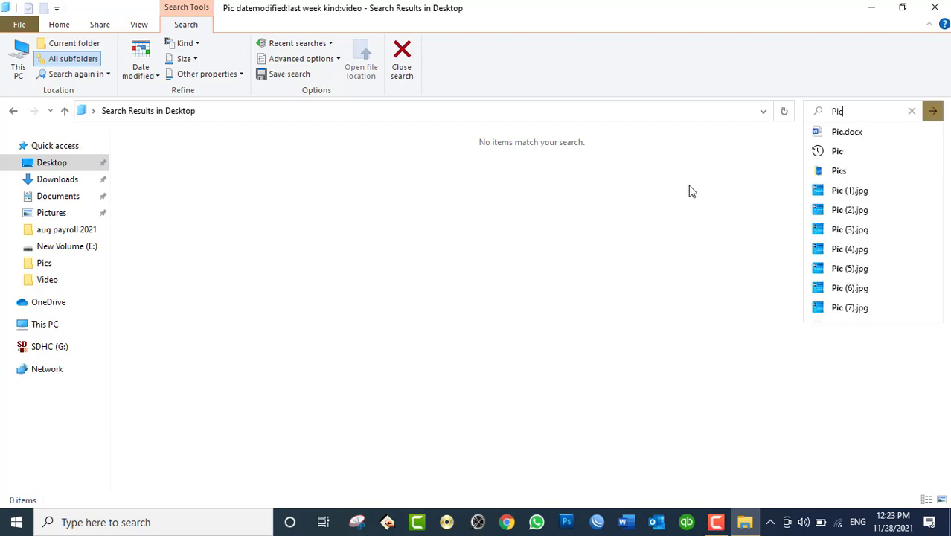
pyautogui.click(934, 111)
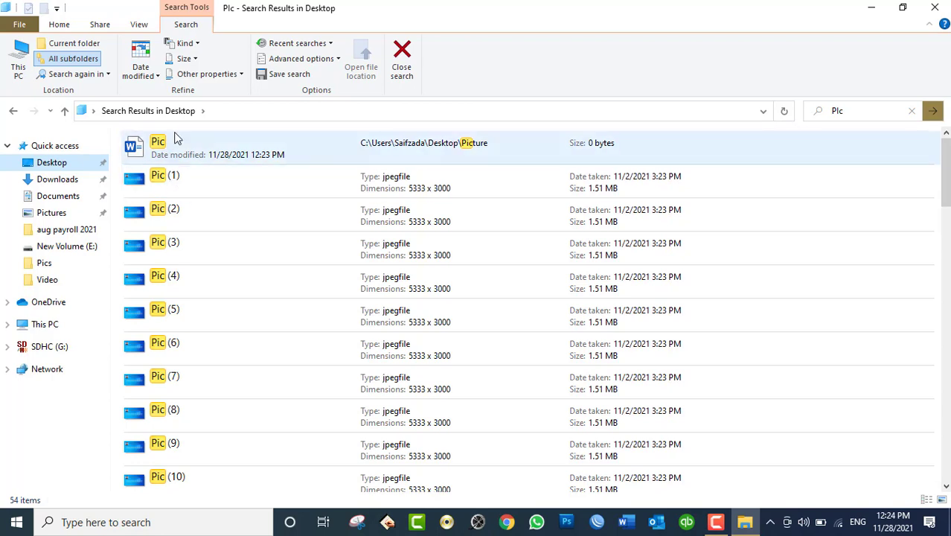
pyautogui.click(185, 43)
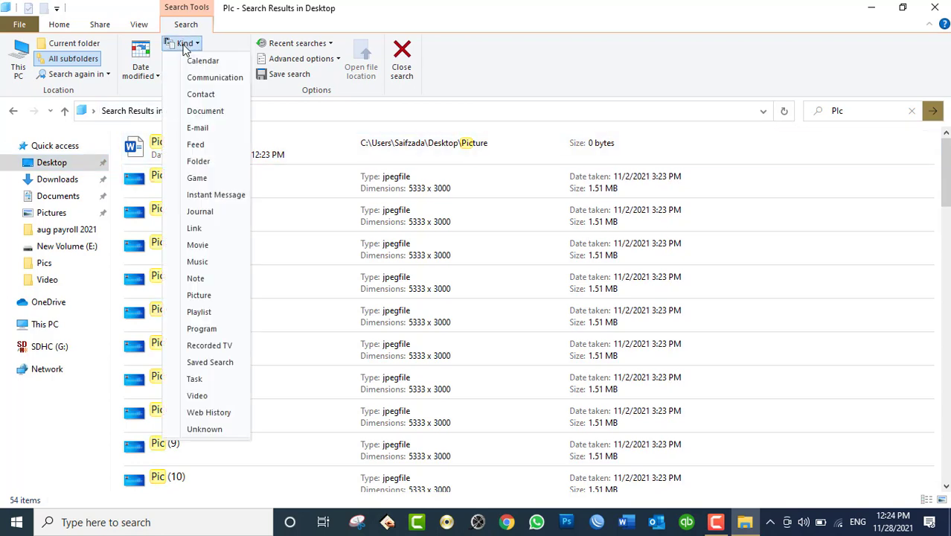
pyautogui.click(206, 111)
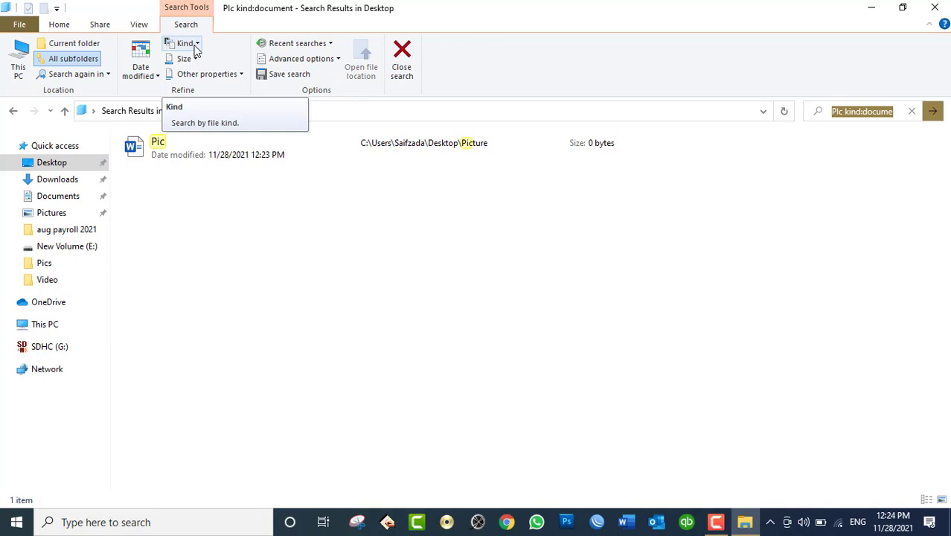
# - Replace the Desktop search query with "p" and limit the matches to items modified last week
pyautogui.click(911, 111)
pyautogui.write('p')
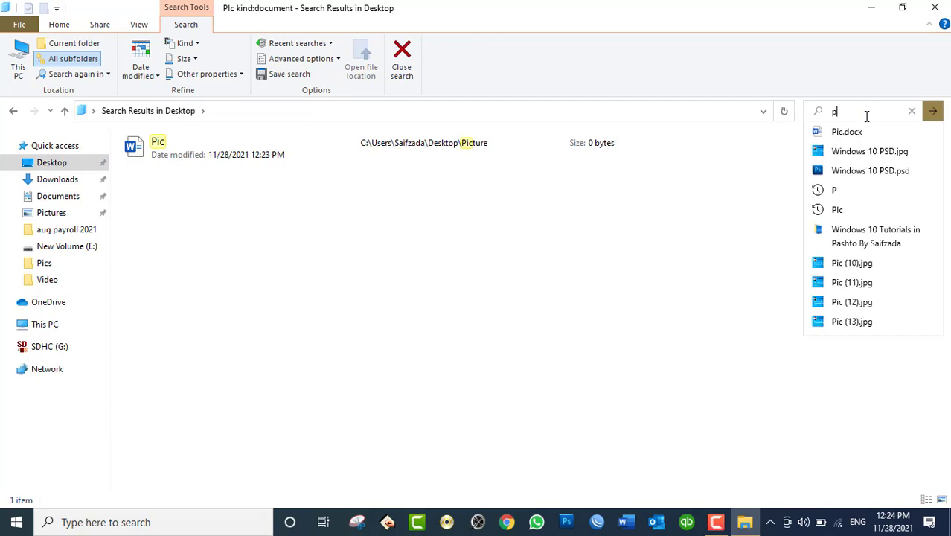
pyautogui.click(933, 111)
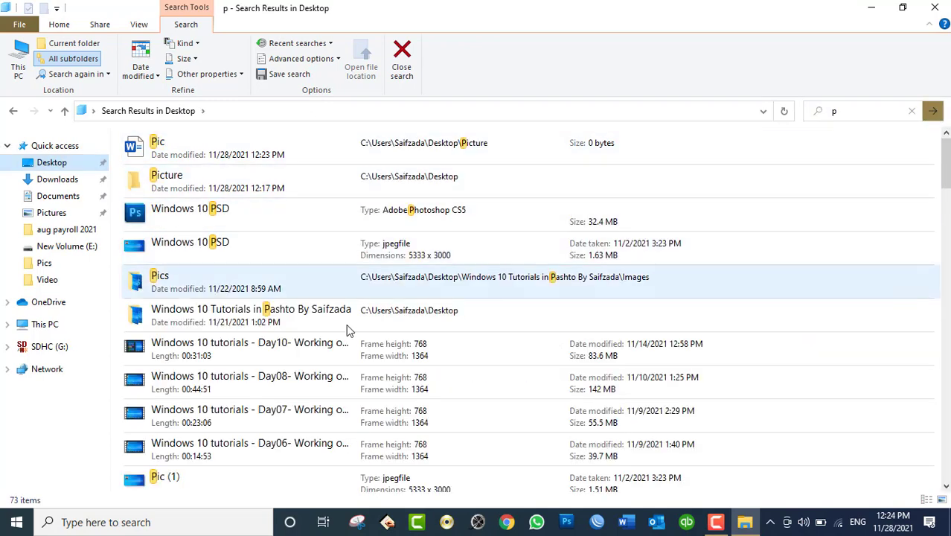
pyautogui.click(151, 74)
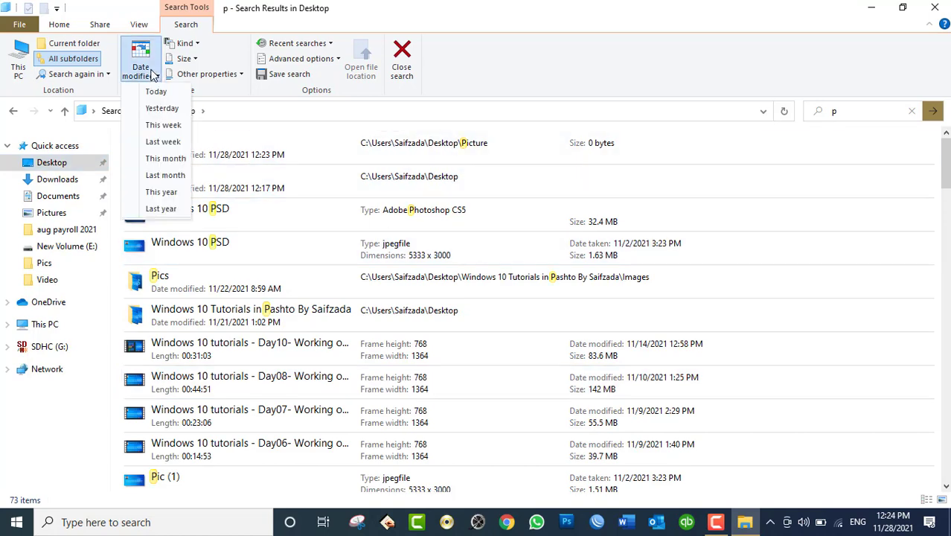
pyautogui.click(163, 142)
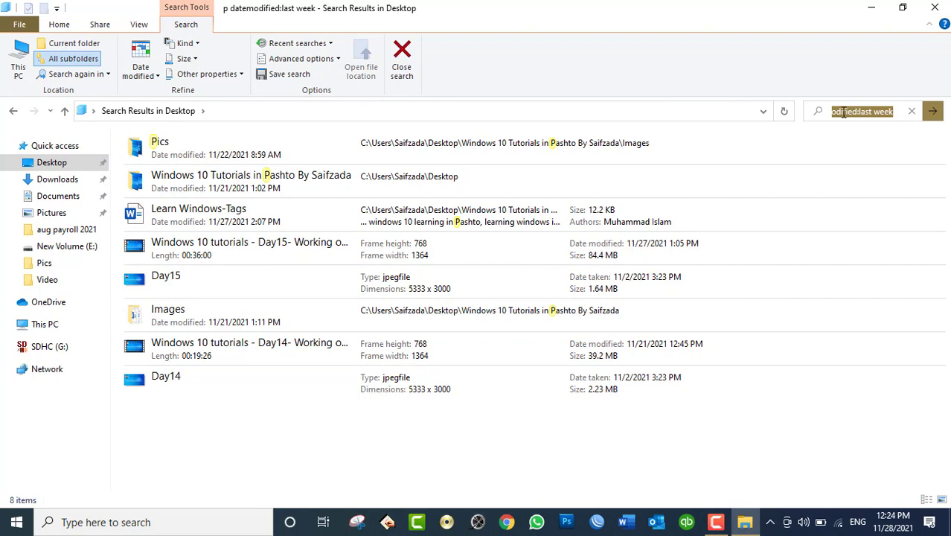
# - Inspect the filtered search query and change its modification date filter to last year
pyautogui.moveTo(844, 113)
pyautogui.mouseDown()
pyautogui.moveTo(858, 117)
pyautogui.moveTo(812, 112)
pyautogui.moveTo(850, 114)
pyautogui.mouseUp()
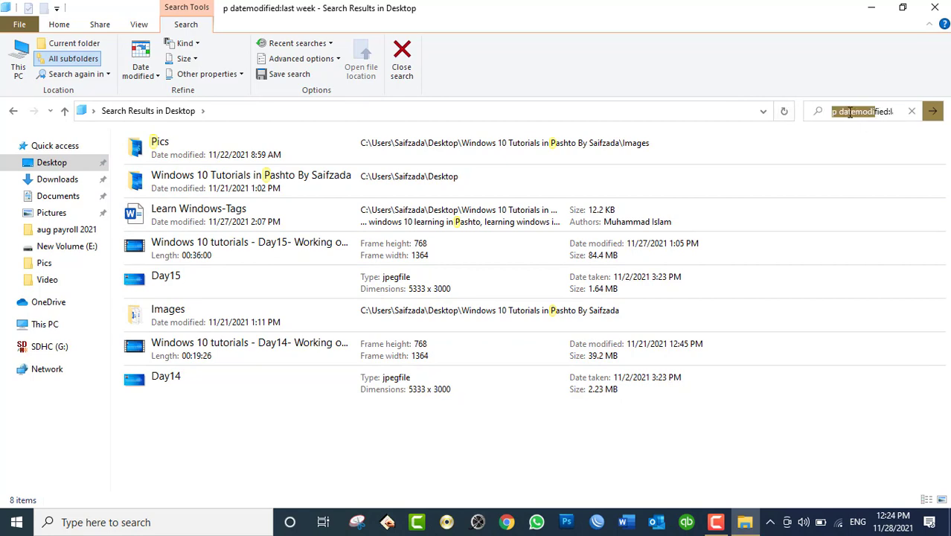
pyautogui.click(839, 111)
pyautogui.click(138, 71)
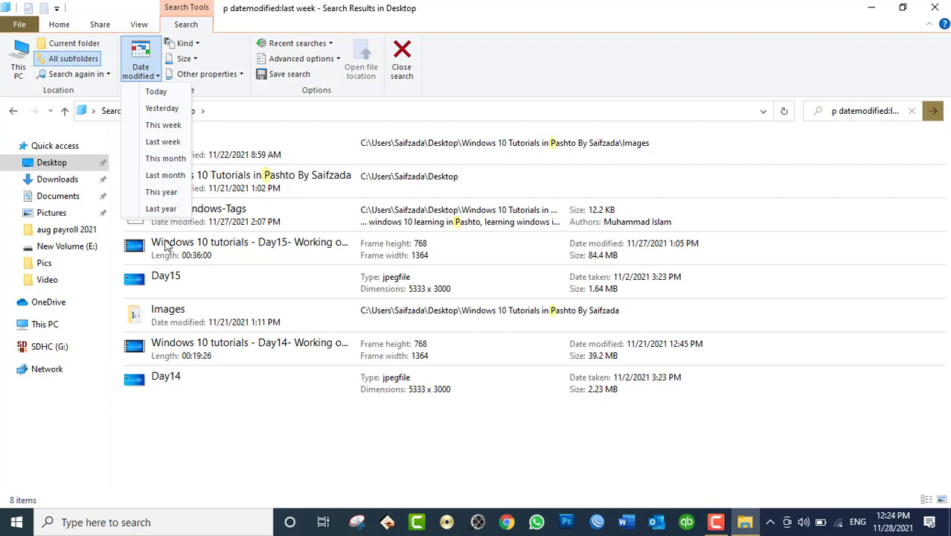
pyautogui.click(160, 209)
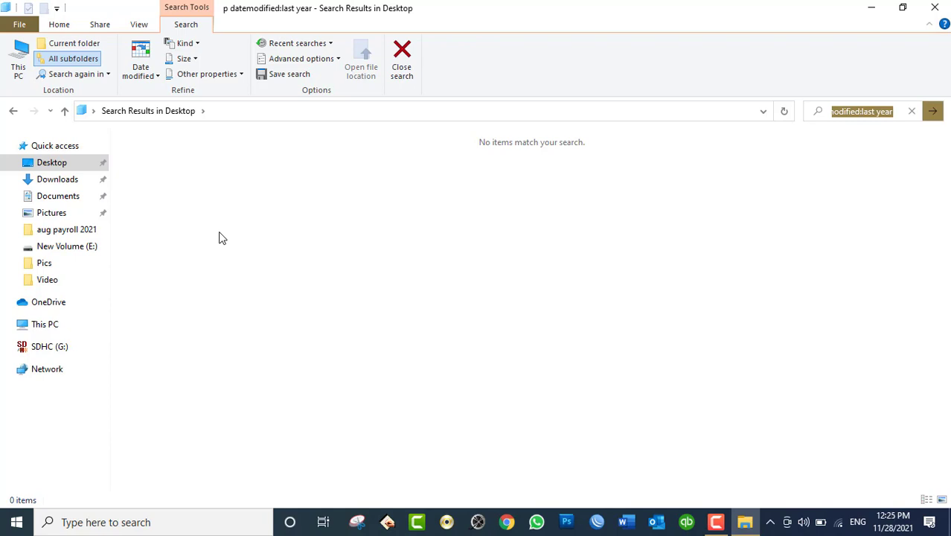
pyautogui.click(191, 59)
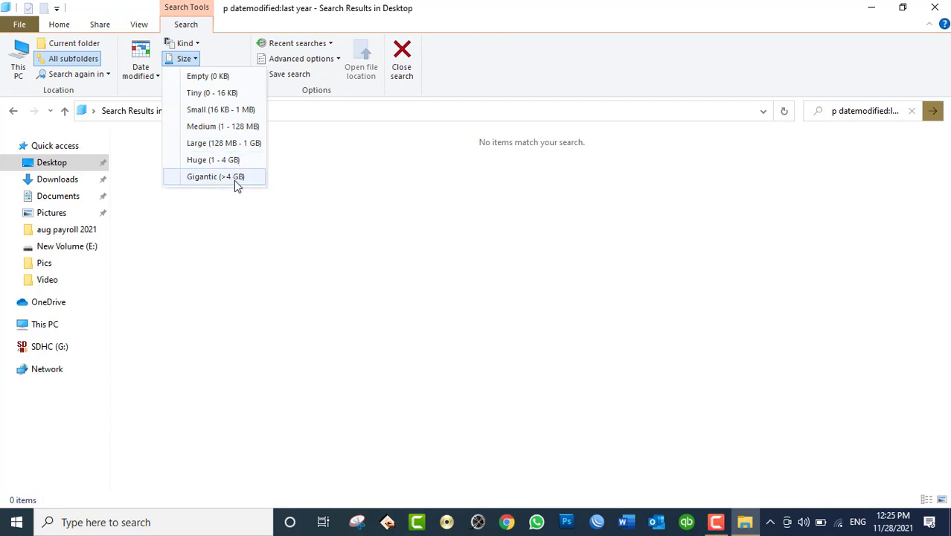
pyautogui.click(179, 60)
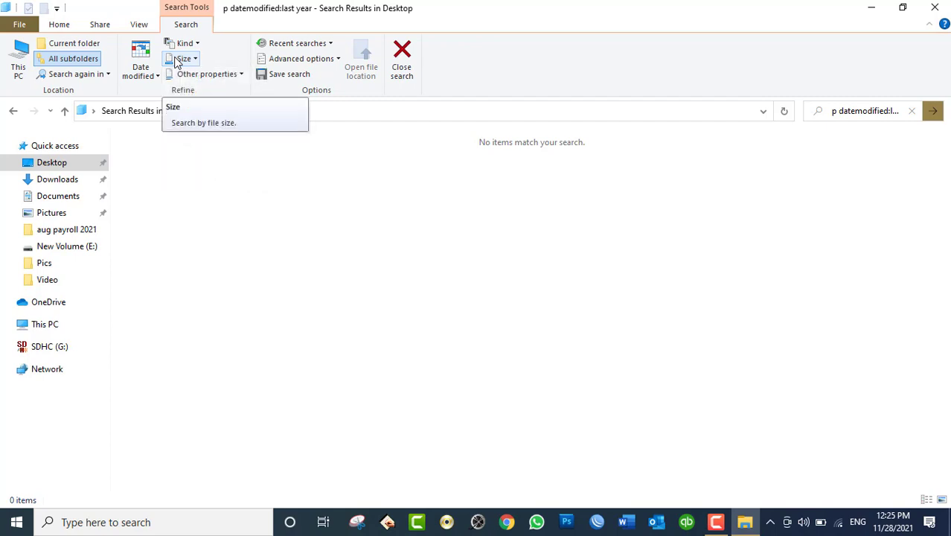
pyautogui.click(196, 76)
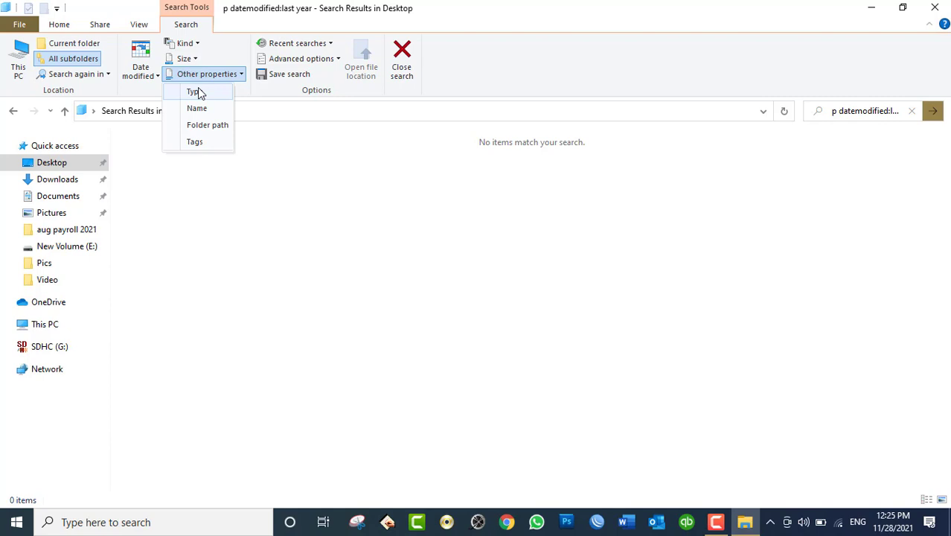
pyautogui.click(508, 210)
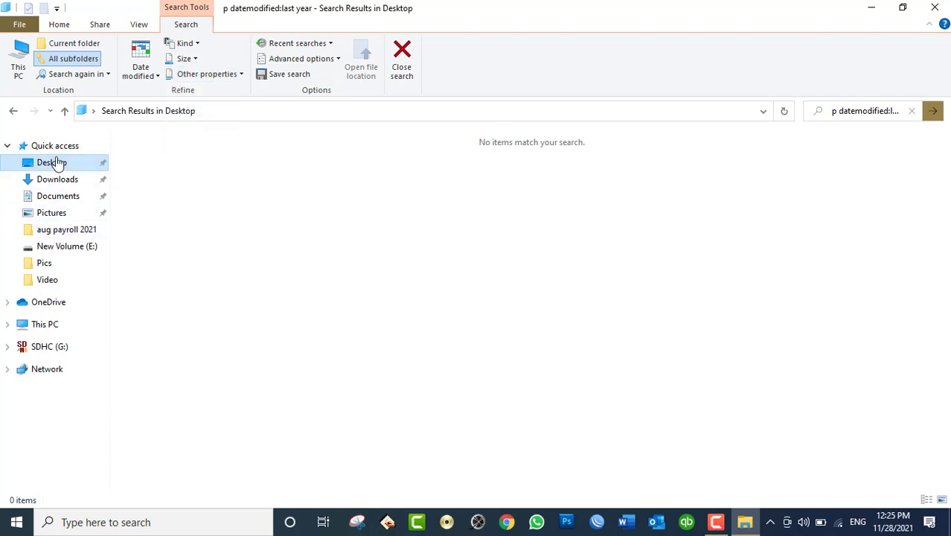
# - Close the Desktop search results window and open the Picture folder from the desktop
pyautogui.click(53, 164)
pyautogui.hotkey('alt', 'F4')
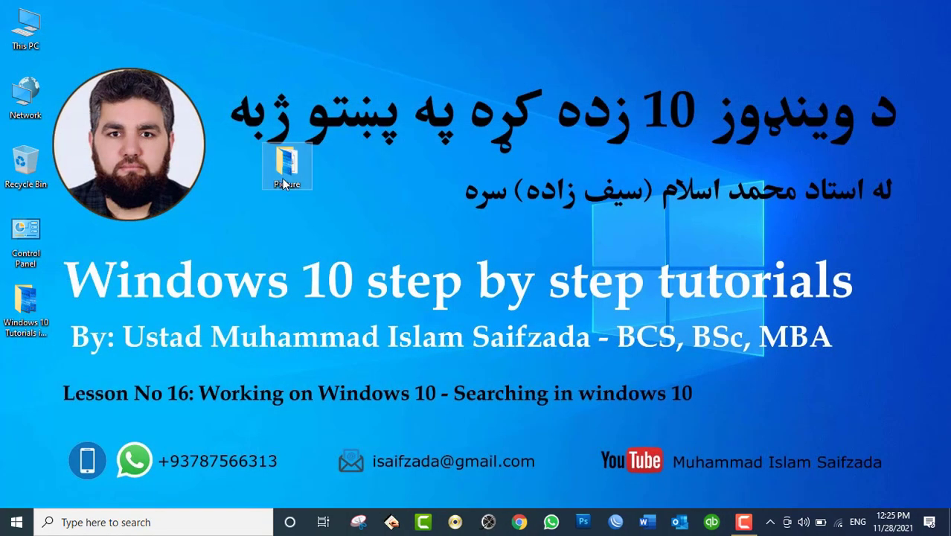
pyautogui.doubleClick(285, 184)
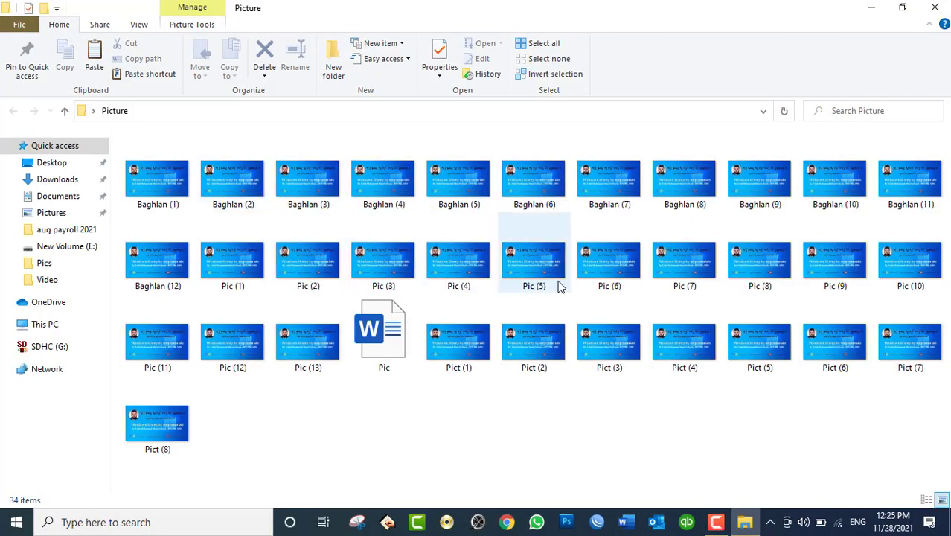
# - Add the tag "data" to the Baghlan (4) picture in its detailed file properties and save the change
pyautogui.click(381, 183)
pyautogui.rightClick(381, 183)
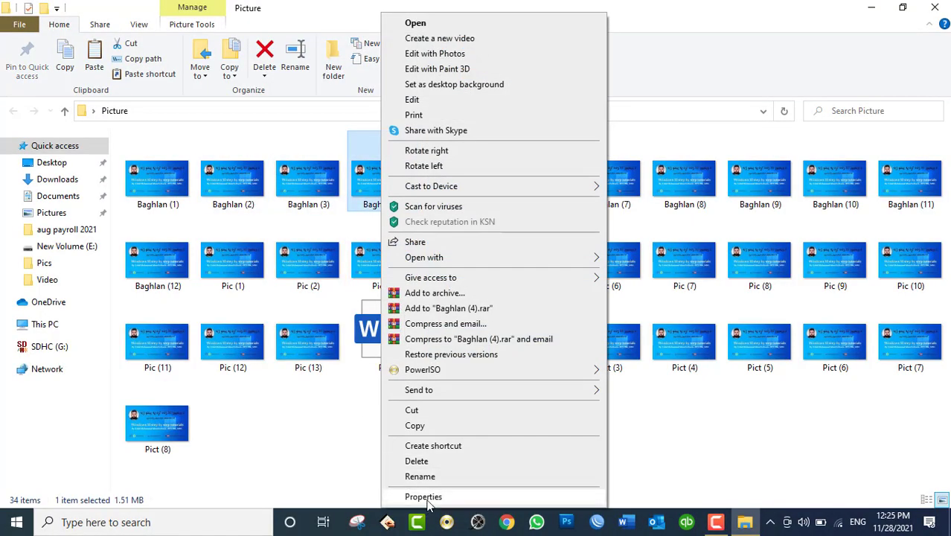
pyautogui.click(428, 501)
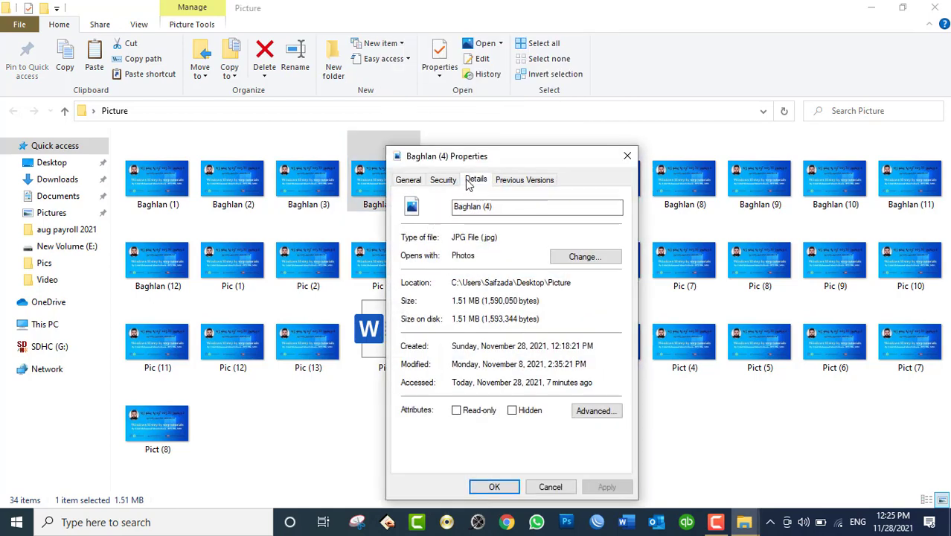
pyautogui.click(475, 180)
pyautogui.click(502, 273)
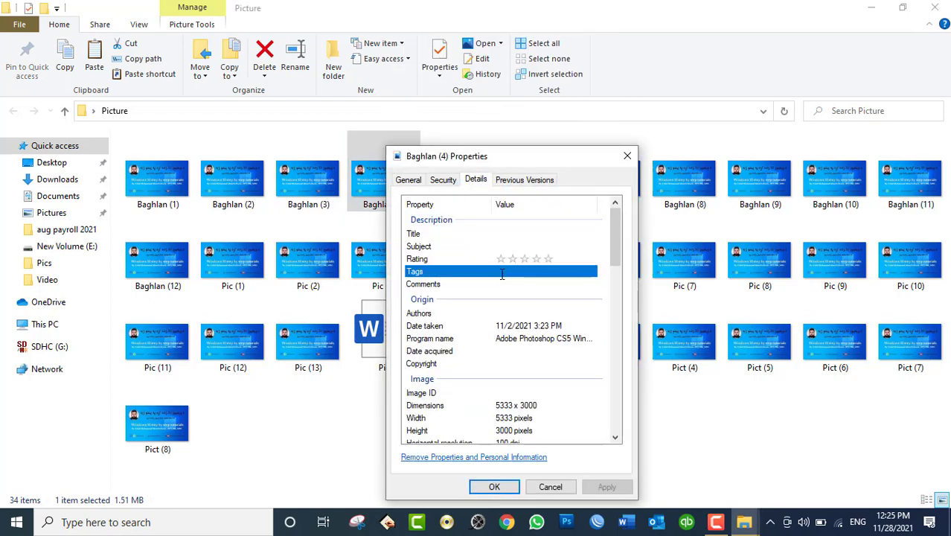
pyautogui.click(506, 273)
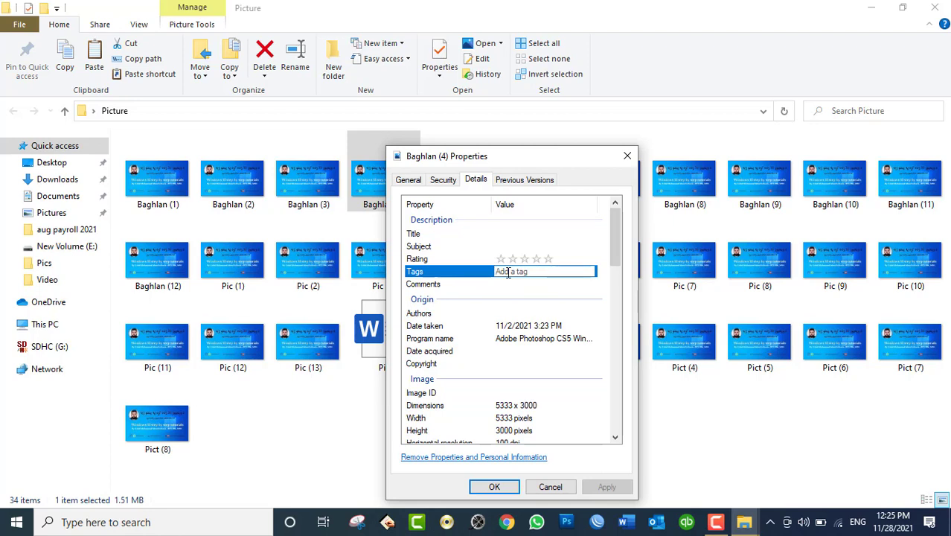
pyautogui.write('data')
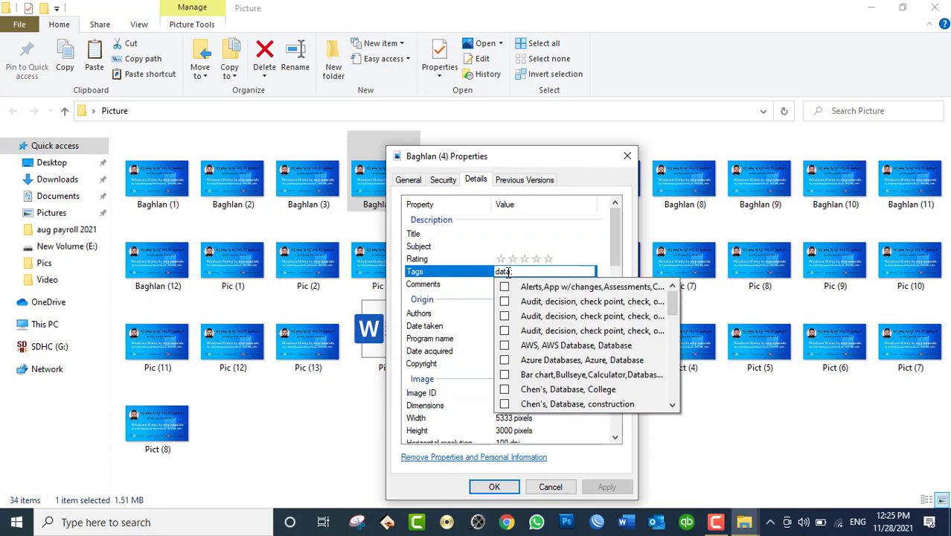
pyautogui.press('Return')
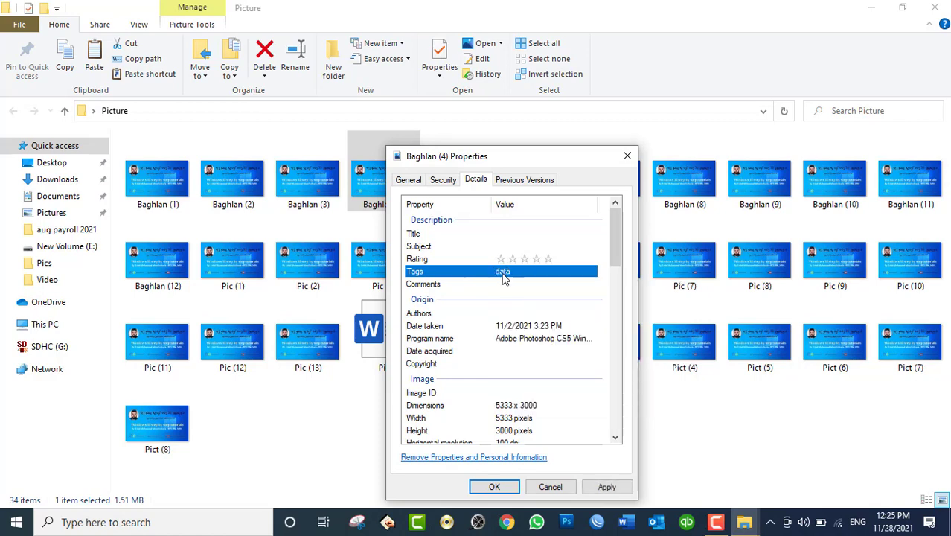
pyautogui.click(494, 487)
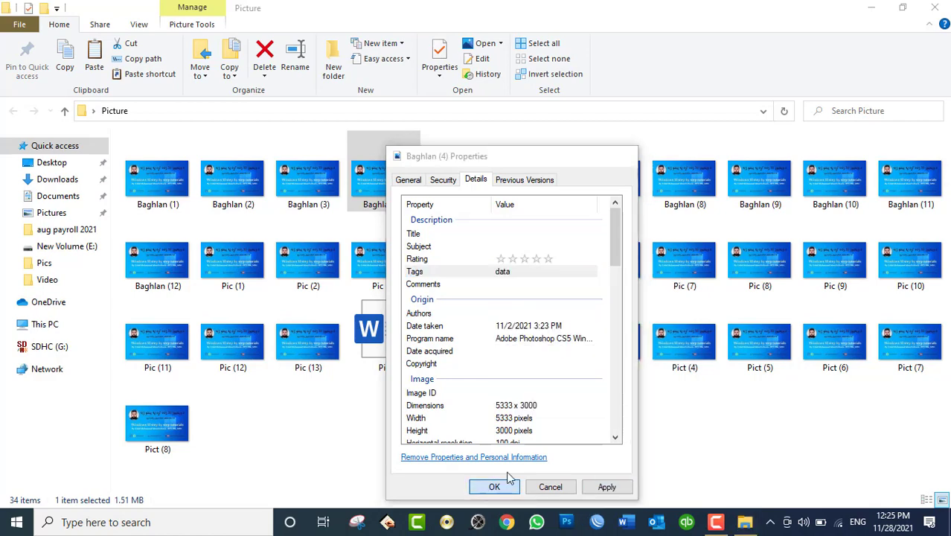
# - Search the Picture folder for "Baghlan"
pyautogui.click(856, 111)
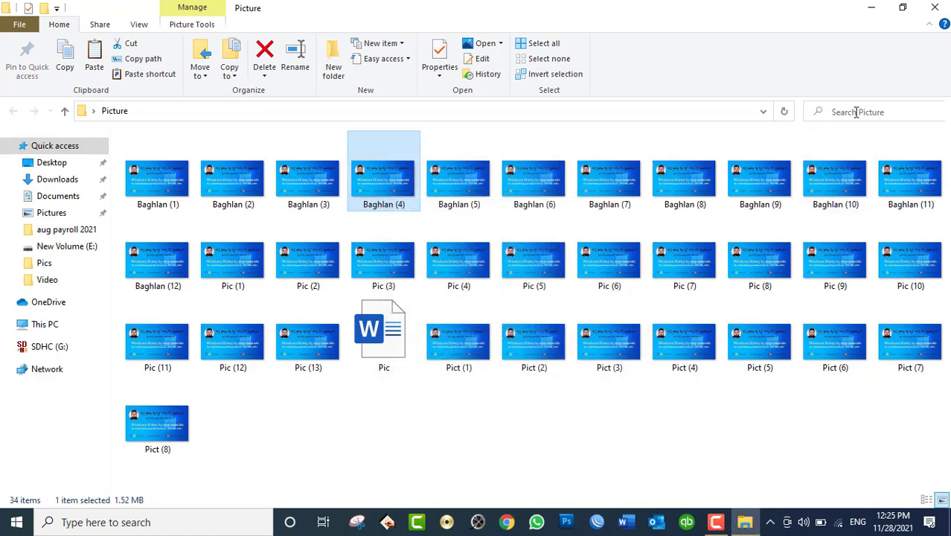
pyautogui.write('Bagh')
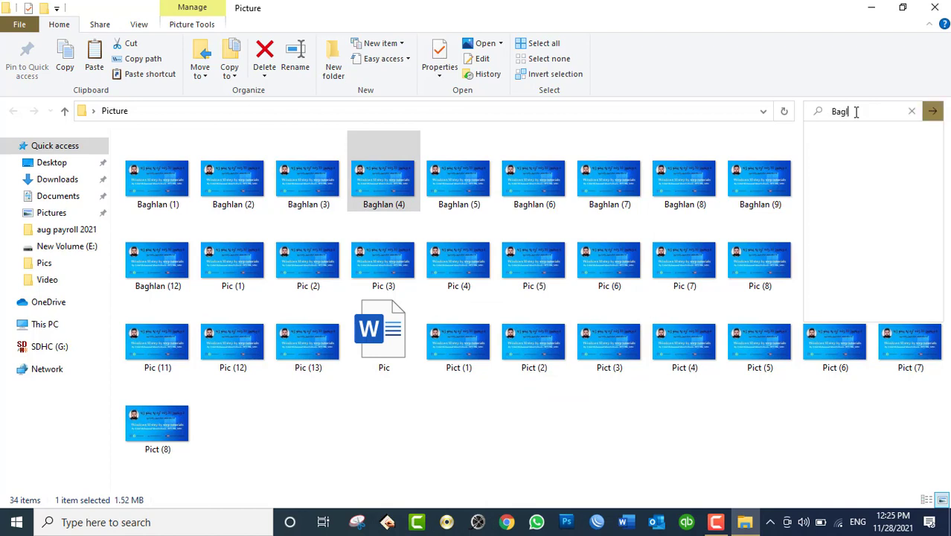
pyautogui.write('lan')
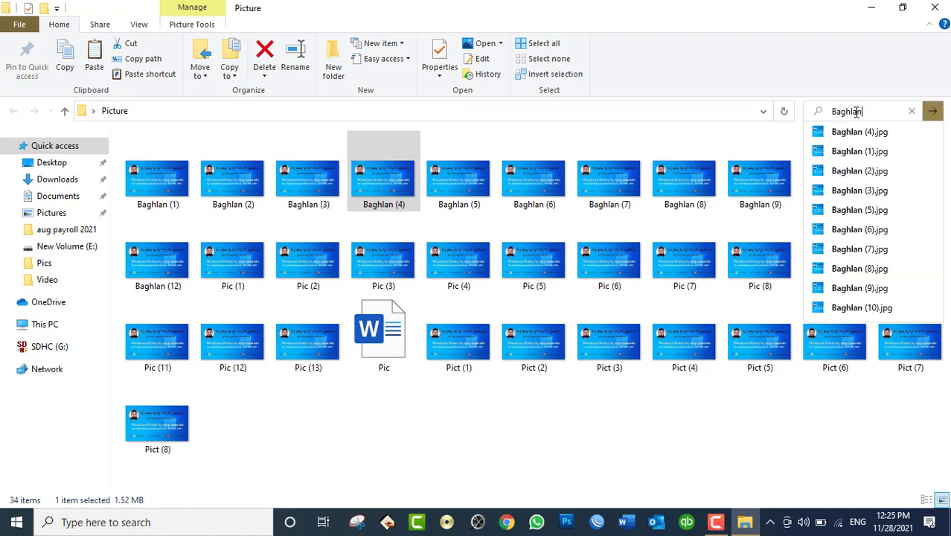
pyautogui.click(934, 111)
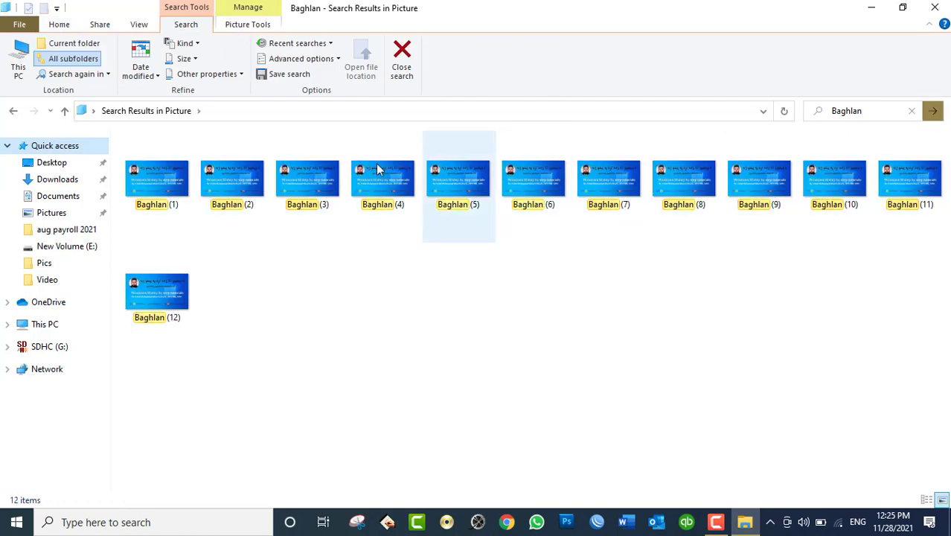
# - Replace the Picture folder search with "Data" and examine the matching picture's file information
pyautogui.click(860, 112)
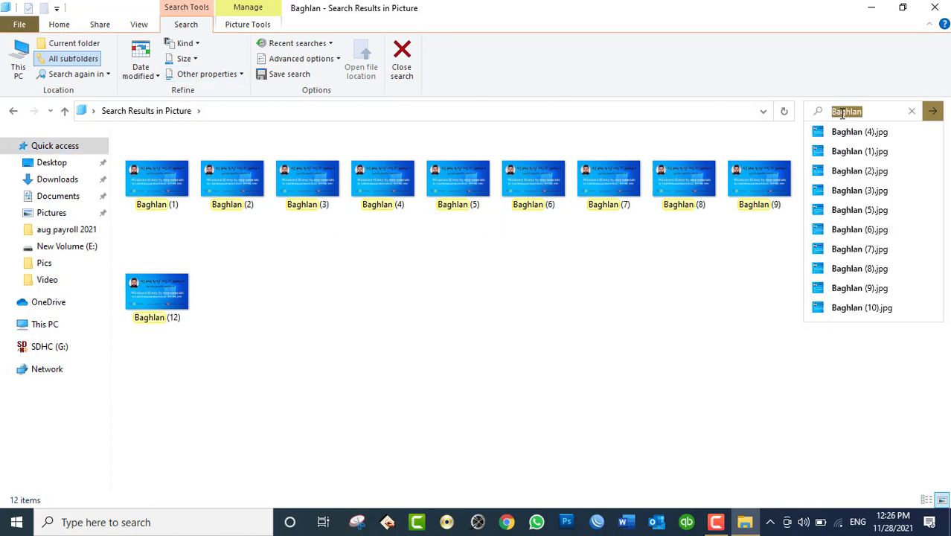
pyautogui.write('Dat')
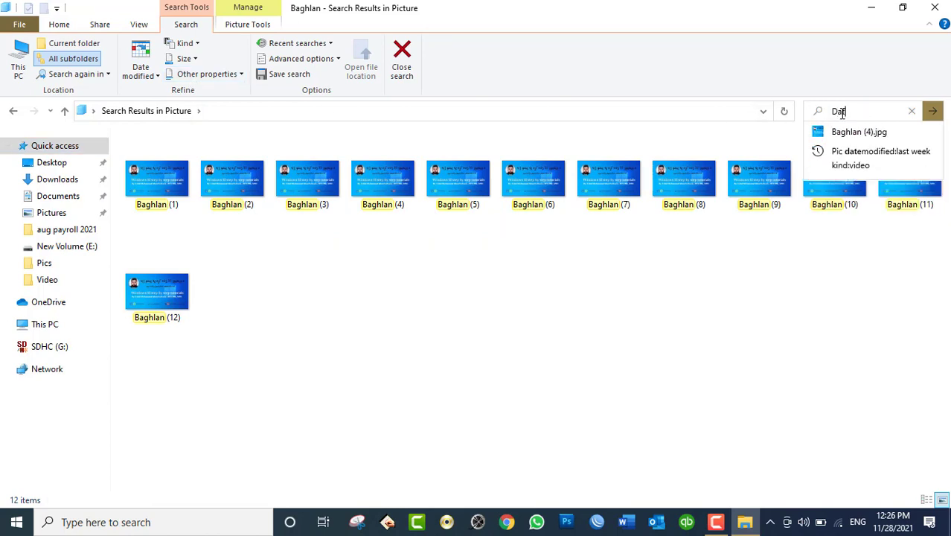
pyautogui.write('a')
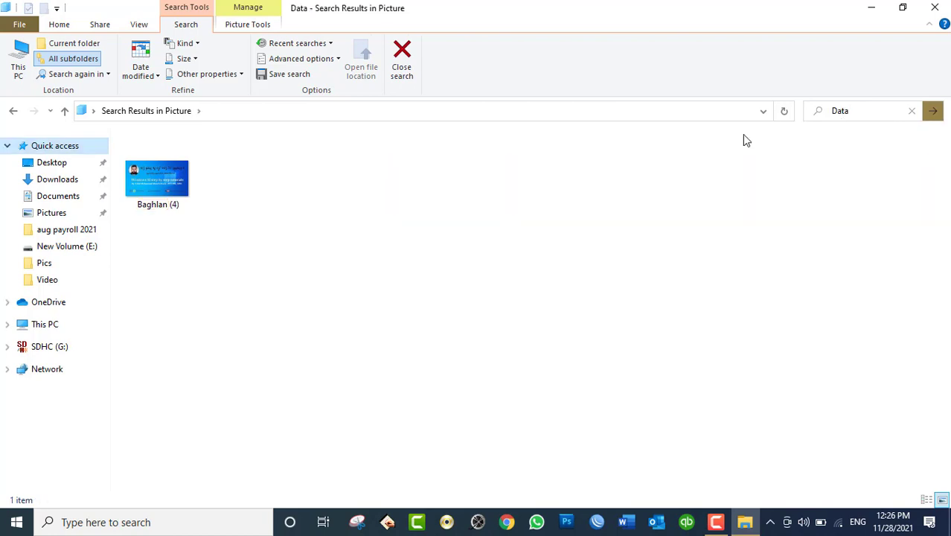
pyautogui.moveTo(172, 211)
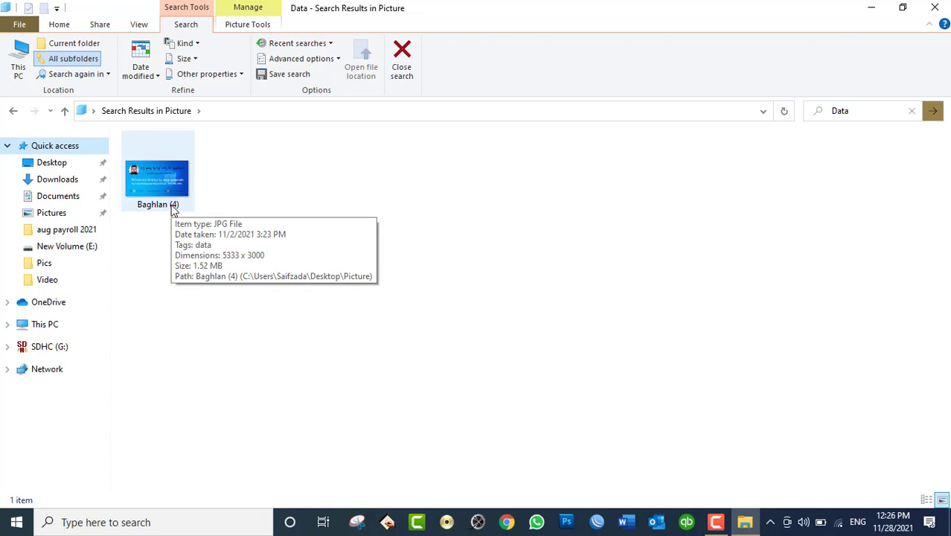
# - Refine the "Data" search by adding the Tags property to the query, and check the matching picture
pyautogui.click(194, 59)
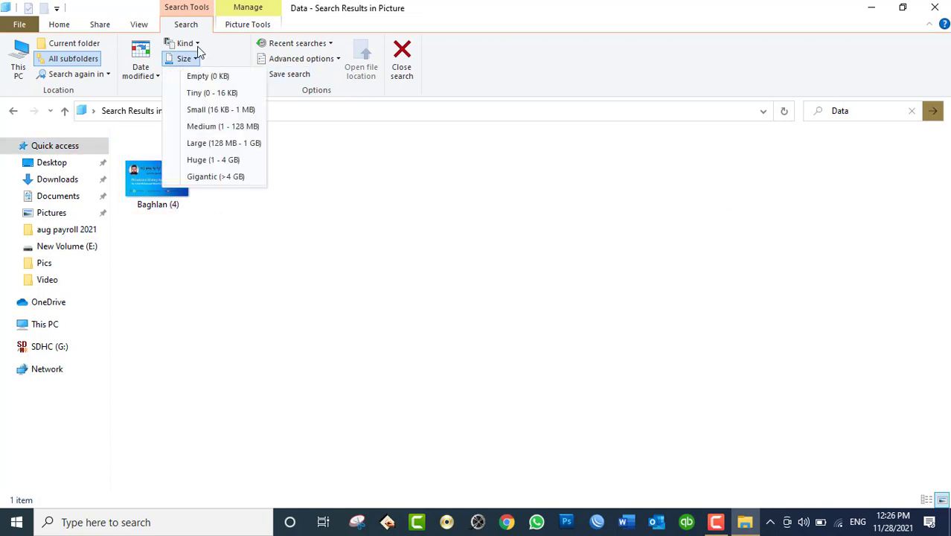
pyautogui.click(195, 44)
pyautogui.click(230, 52)
pyautogui.click(208, 74)
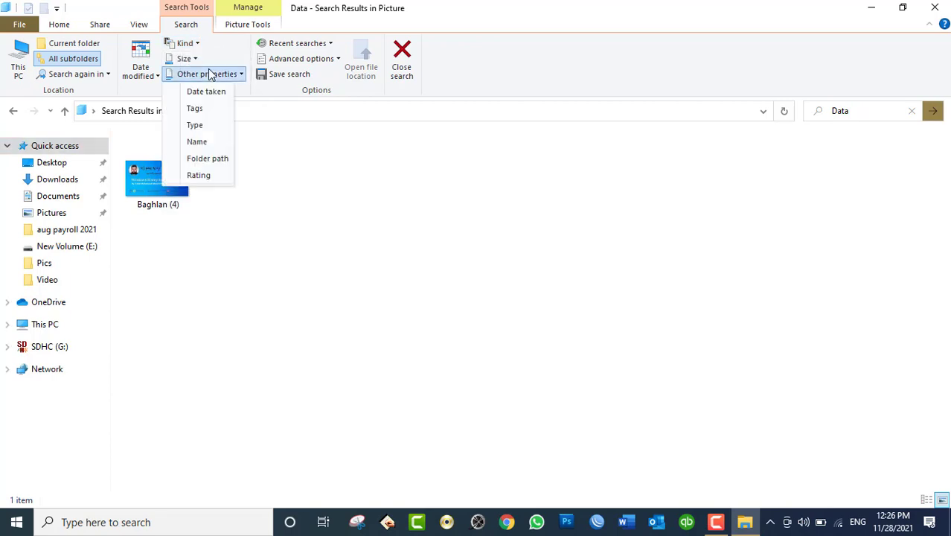
pyautogui.click(201, 110)
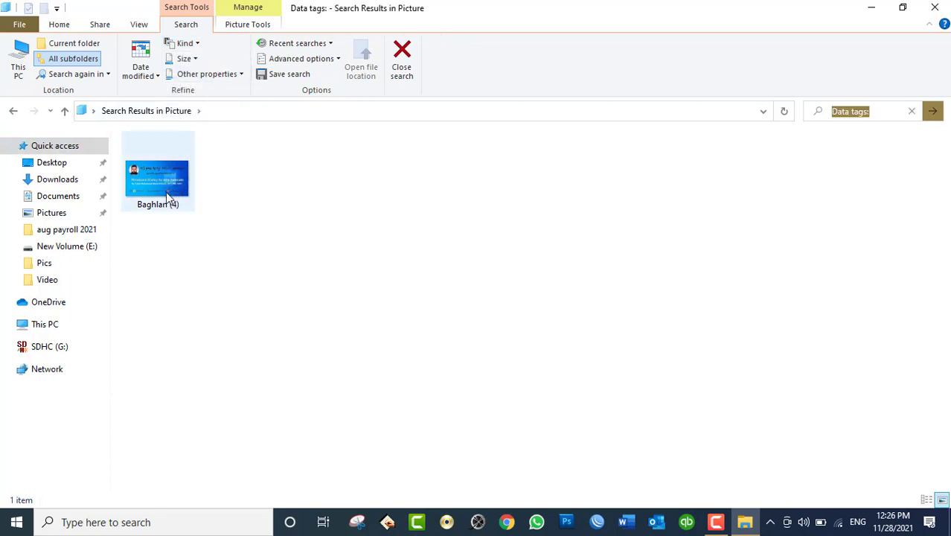
pyautogui.moveTo(166, 192)
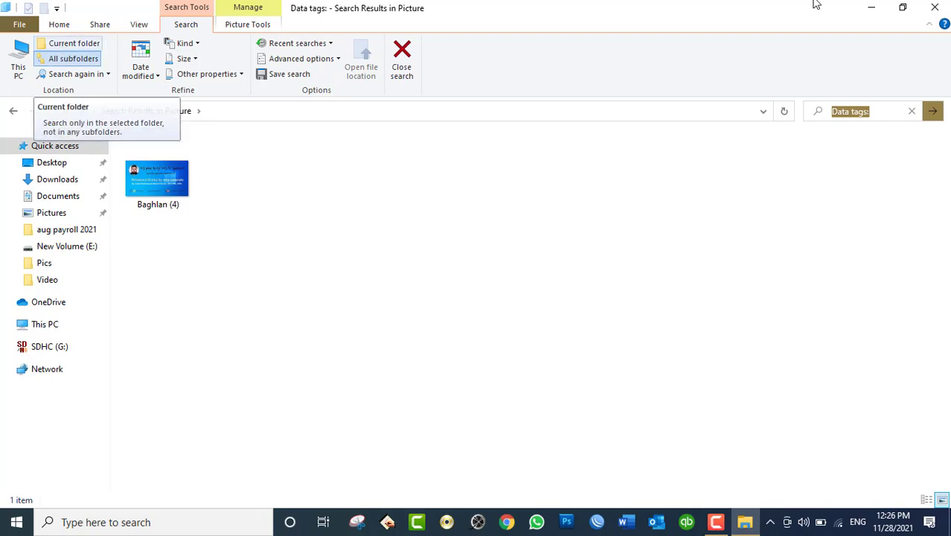
# - Close the search results, reopen the Picture folder from the desktop, and create a new folder named "Data" in it
pyautogui.click(935, 8)
pyautogui.doubleClick(288, 187)
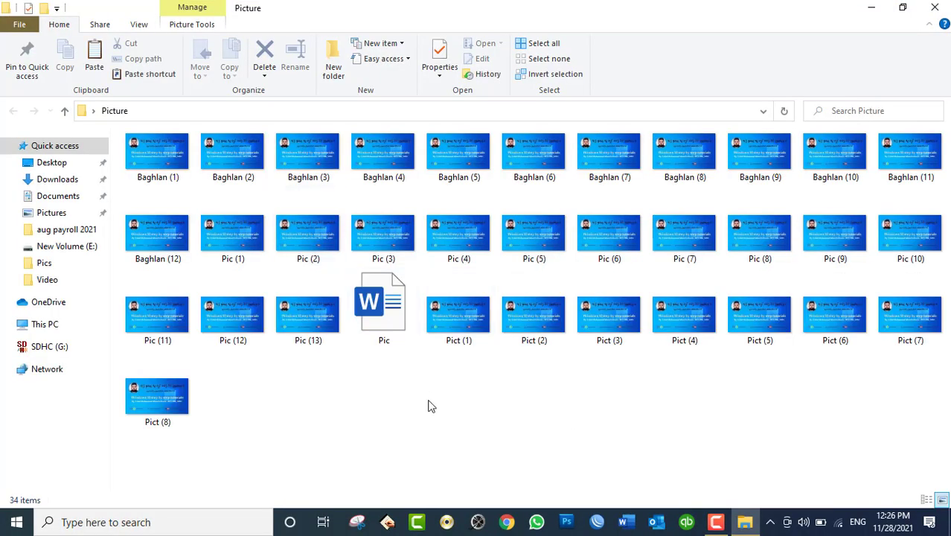
pyautogui.hotkey('ctrl', 'shift', 'n')
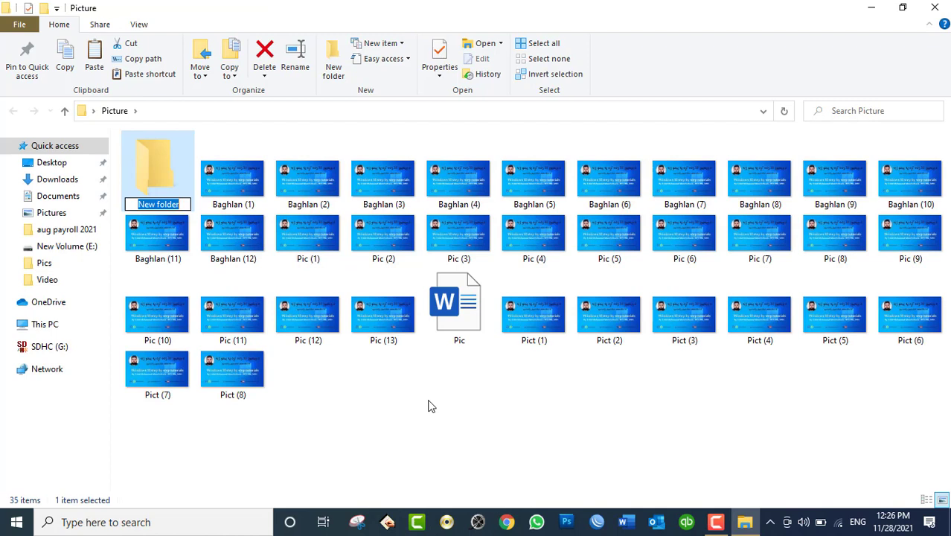
pyautogui.write('Dat')
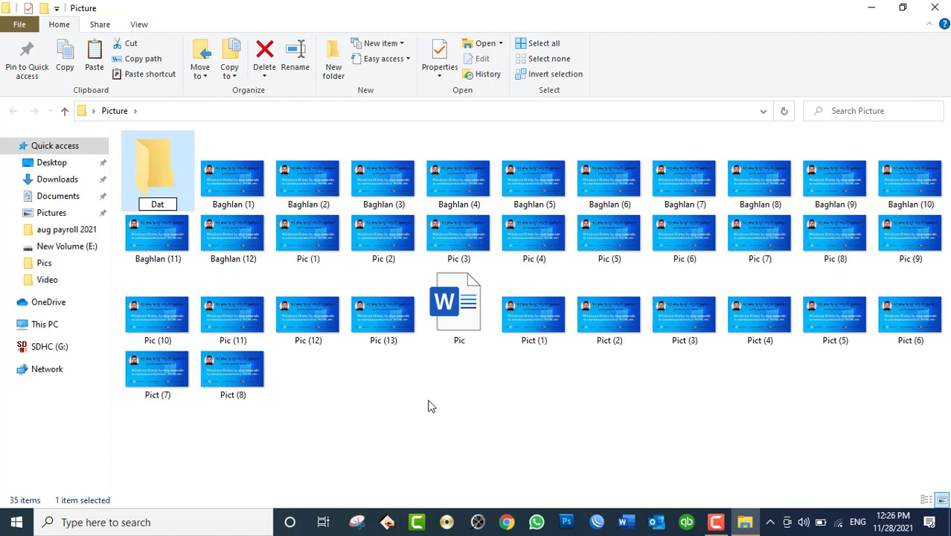
pyautogui.write('a')
pyautogui.press('Return')
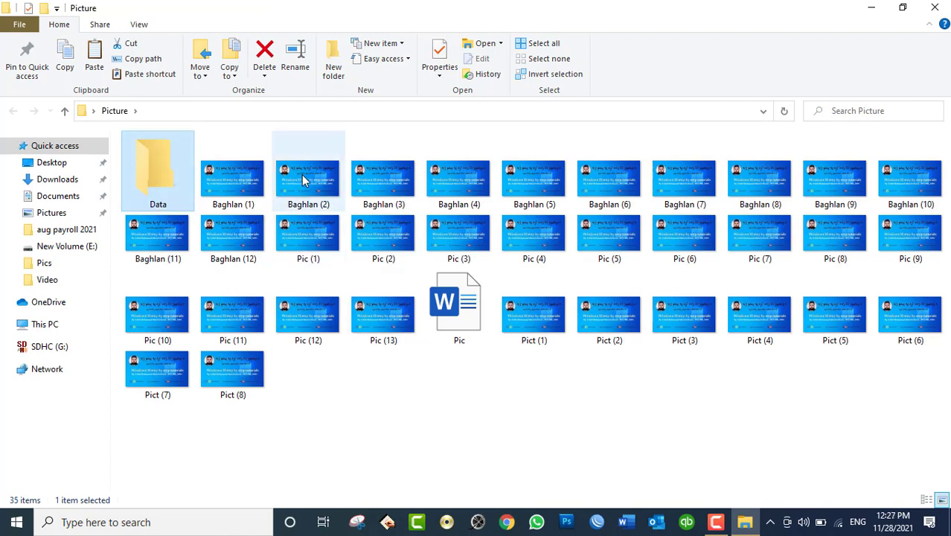
# - Move the Baghlan (2) picture into the Data folder and rename it "Khan" there
pyautogui.moveTo(303, 181); pyautogui.dragTo(156, 166)
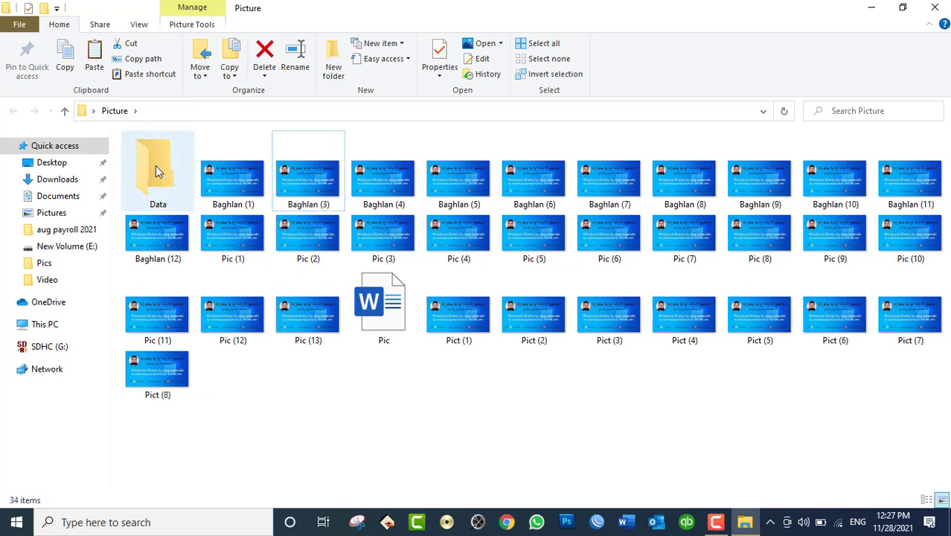
pyautogui.doubleClick(155, 165)
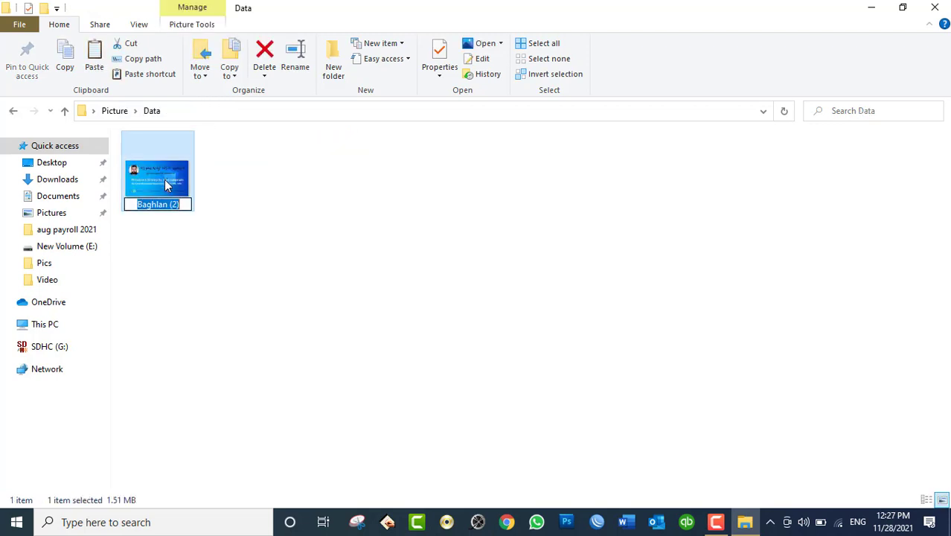
pyautogui.write('Khan')
pyautogui.press('Return')
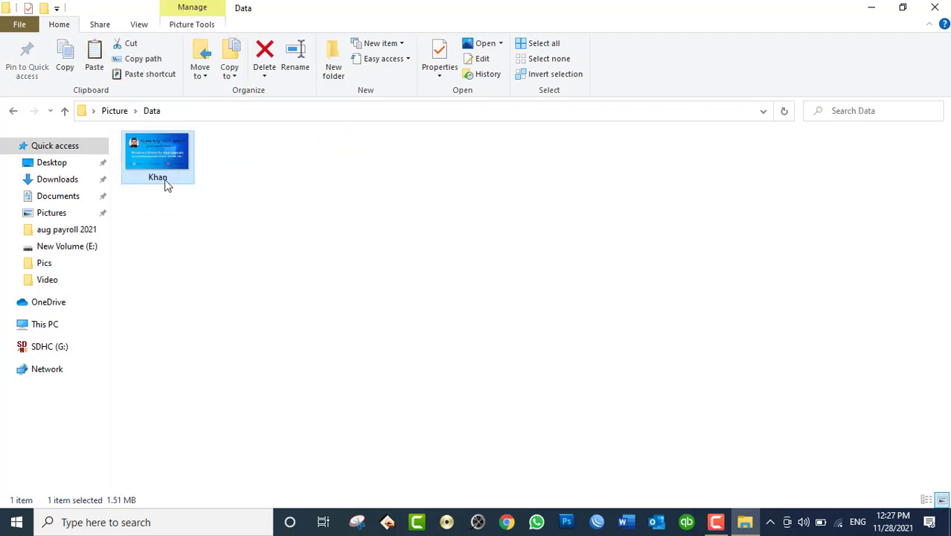
# - Return to the Picture folder by way of the Desktop and search it for "khan"
pyautogui.click(13, 111)
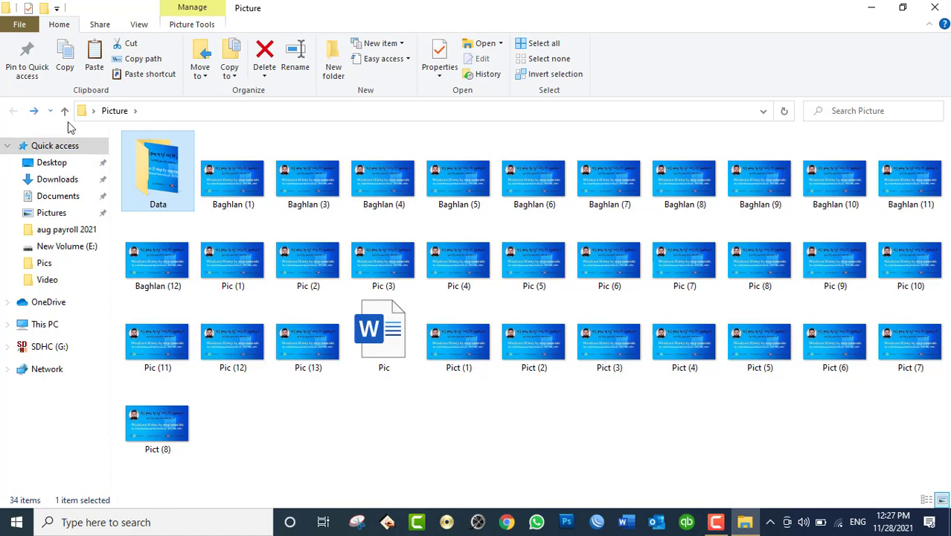
pyautogui.click(64, 111)
pyautogui.doubleClick(193, 232)
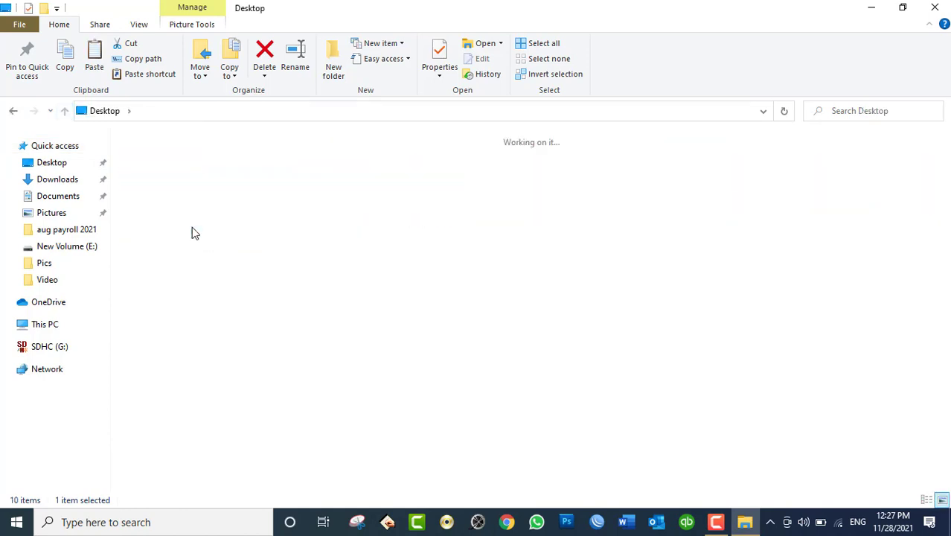
pyautogui.click(875, 111)
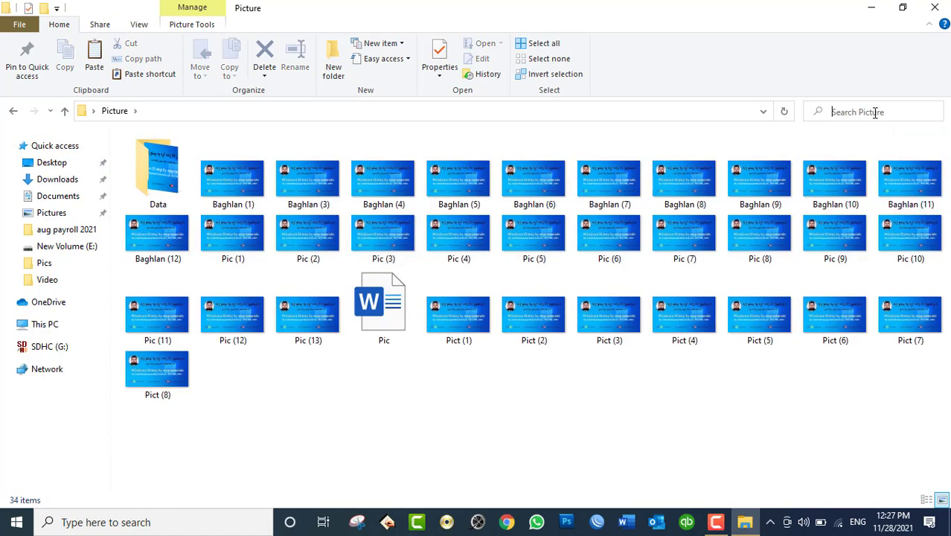
pyautogui.write('khan')
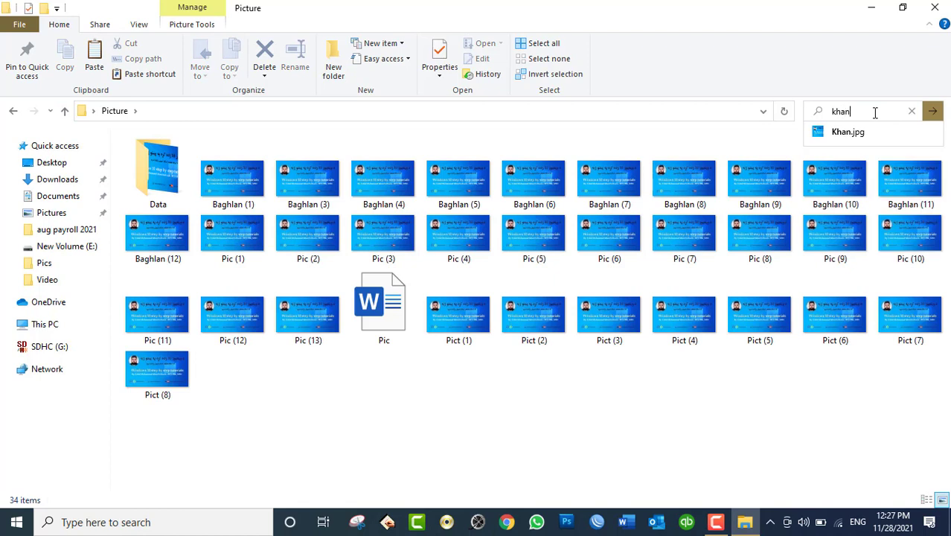
pyautogui.click(934, 111)
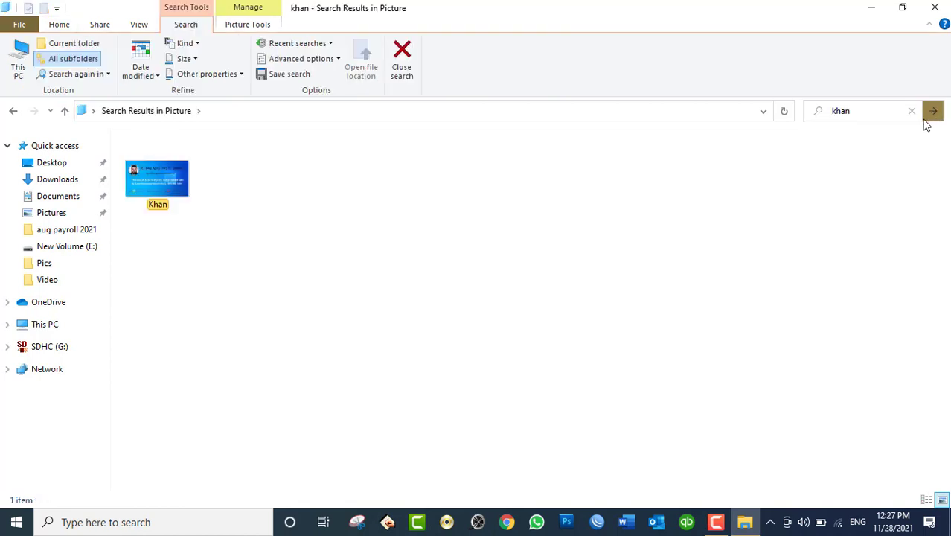
# - Restrict the "khan" search to the current folder, and switch it back to all subfolders to compare the results
pyautogui.click(51, 43)
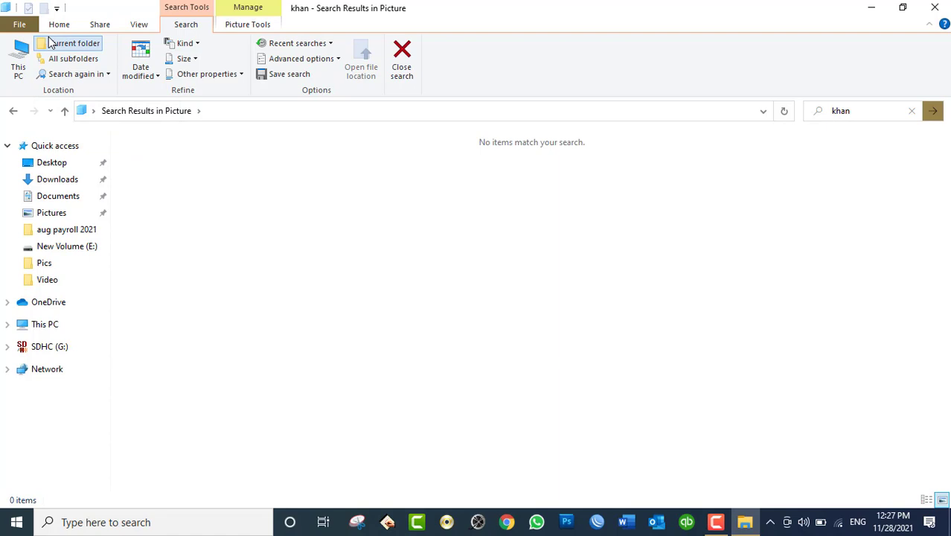
pyautogui.click(70, 58)
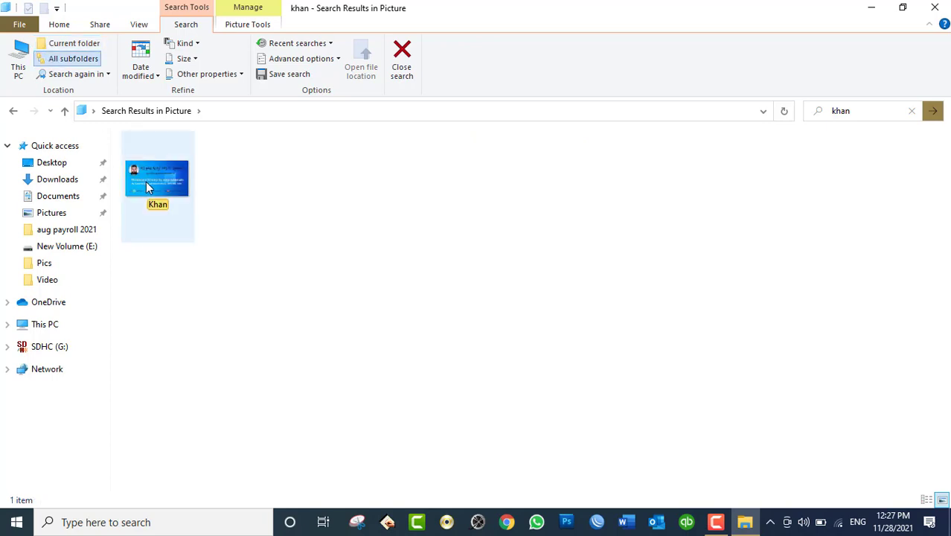
pyautogui.moveTo(147, 184)
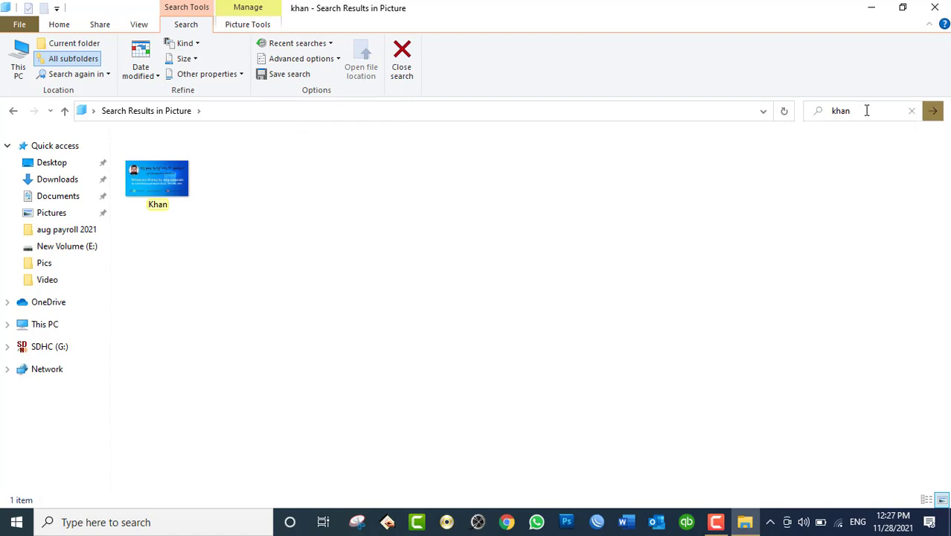
# - Review the recent searches, clear the search history, and close both the search and the Picture folder window
pyautogui.click(290, 46)
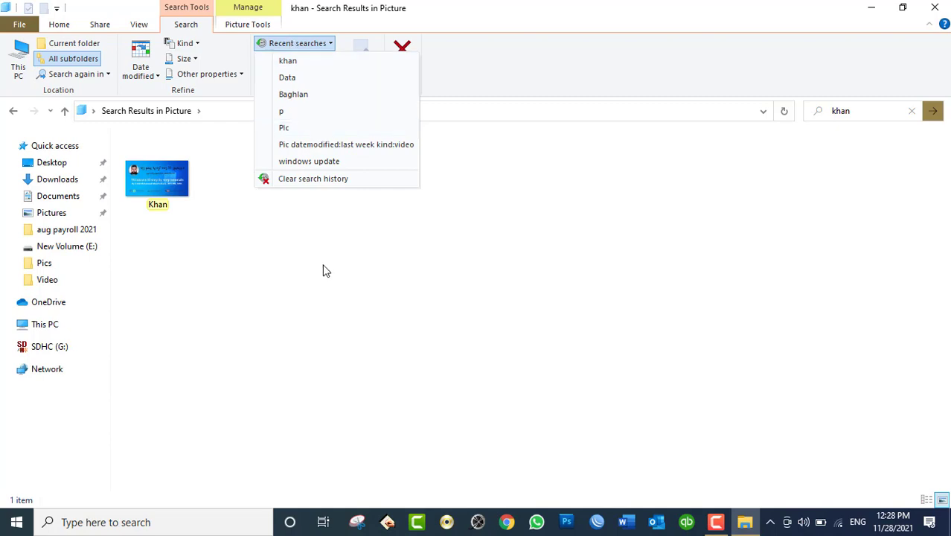
pyautogui.click(311, 179)
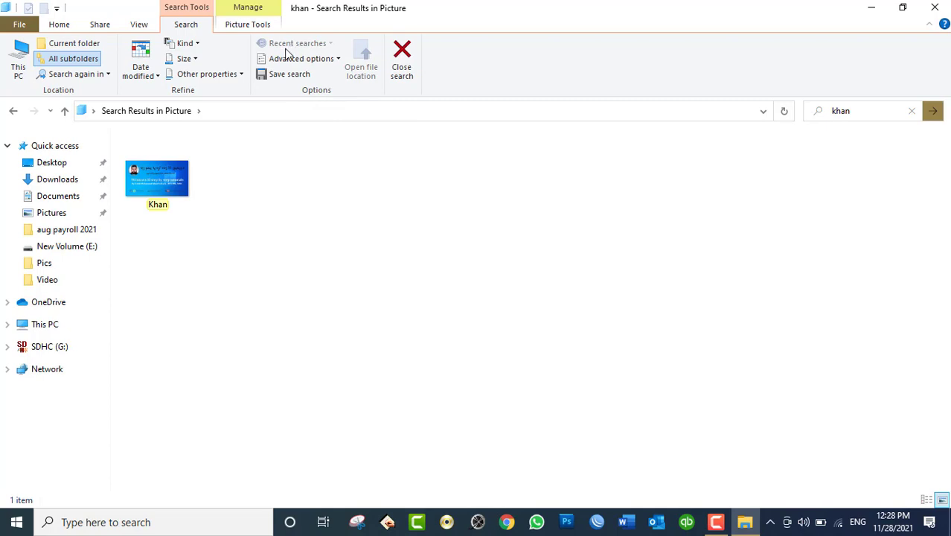
pyautogui.click(402, 58)
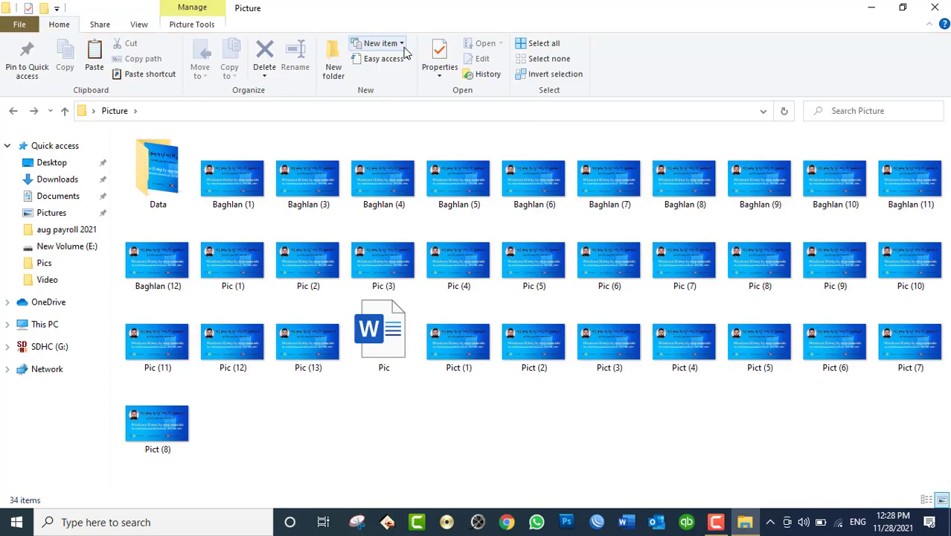
pyautogui.click(934, 6)
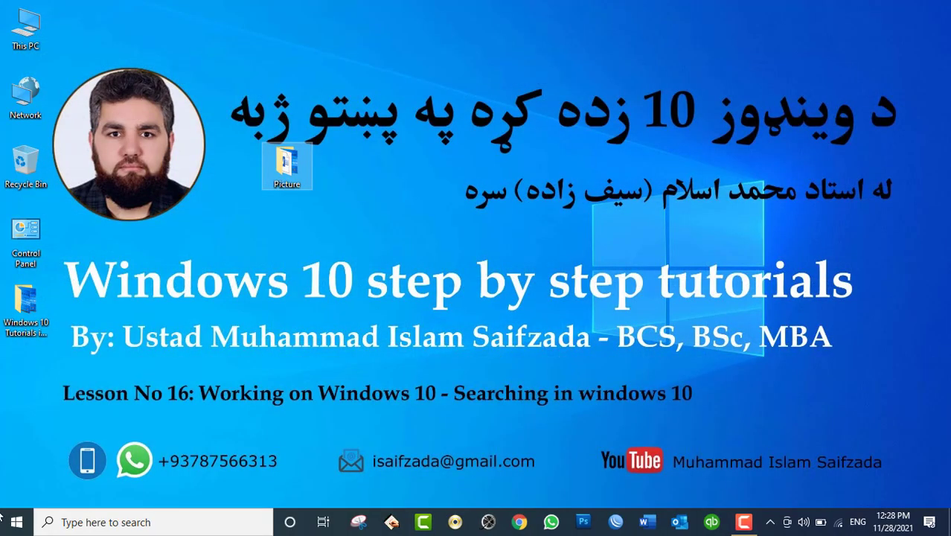
# - Open the Search category in Windows Settings and look over the SafeSearch and cloud content options under Permissions & History
pyautogui.click(17, 521)
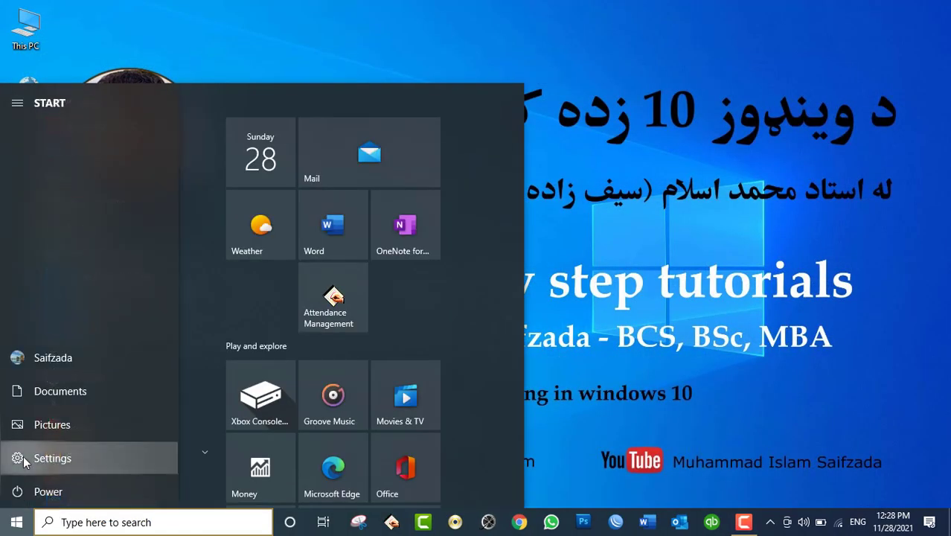
pyautogui.click(30, 454)
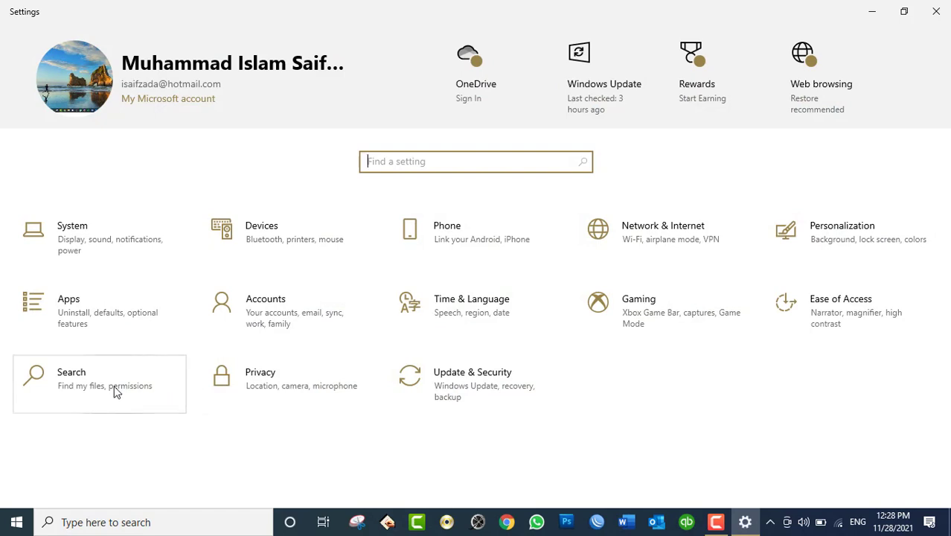
pyautogui.click(114, 391)
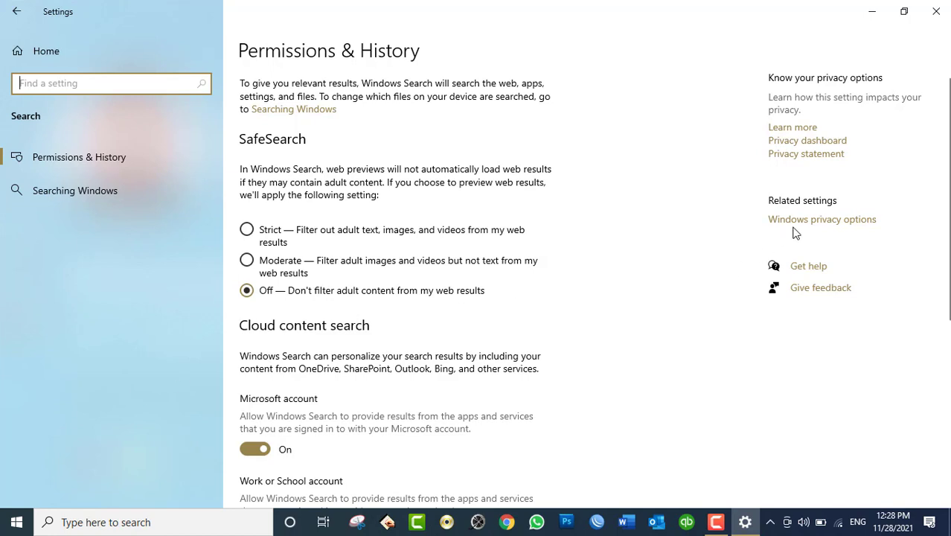
pyautogui.scroll(-1, 940, 212)
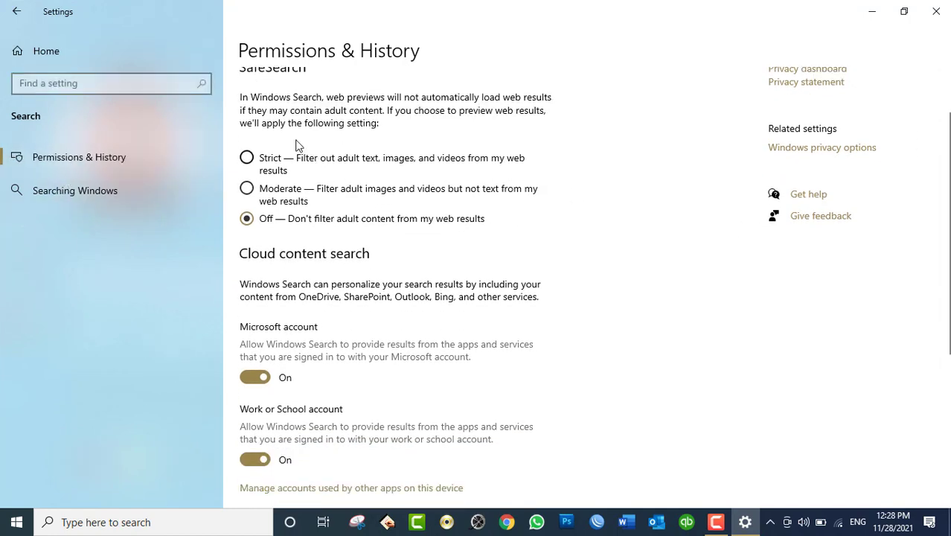
pyautogui.scroll(1, 436, 206)
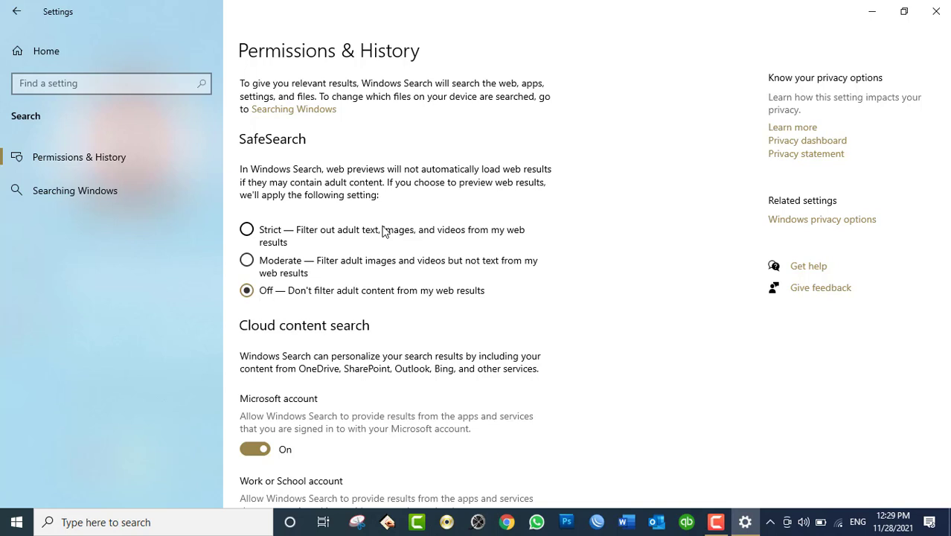
# - Try the Strict, Moderate and Off SafeSearch options, set SafeSearch to Strict, and review the cloud content search and history settings
pyautogui.click(247, 232)
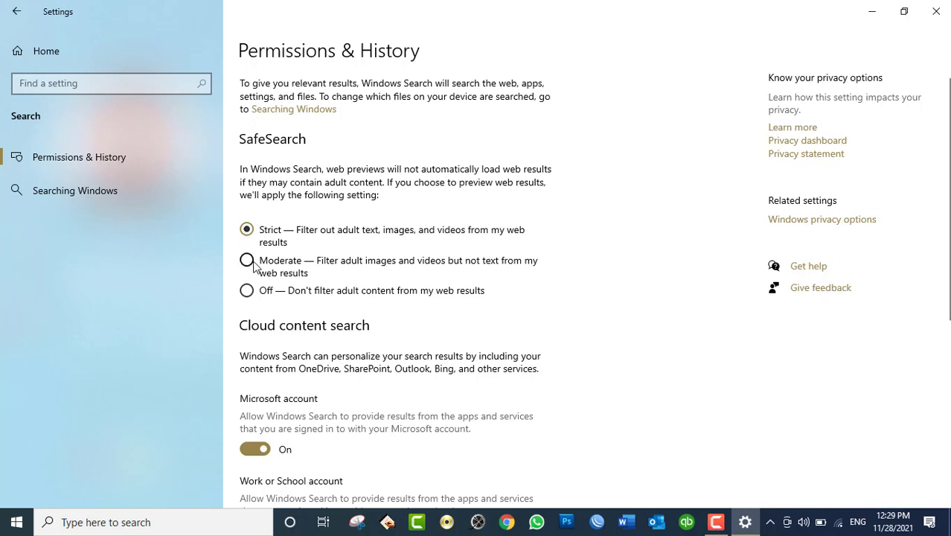
pyautogui.click(250, 265)
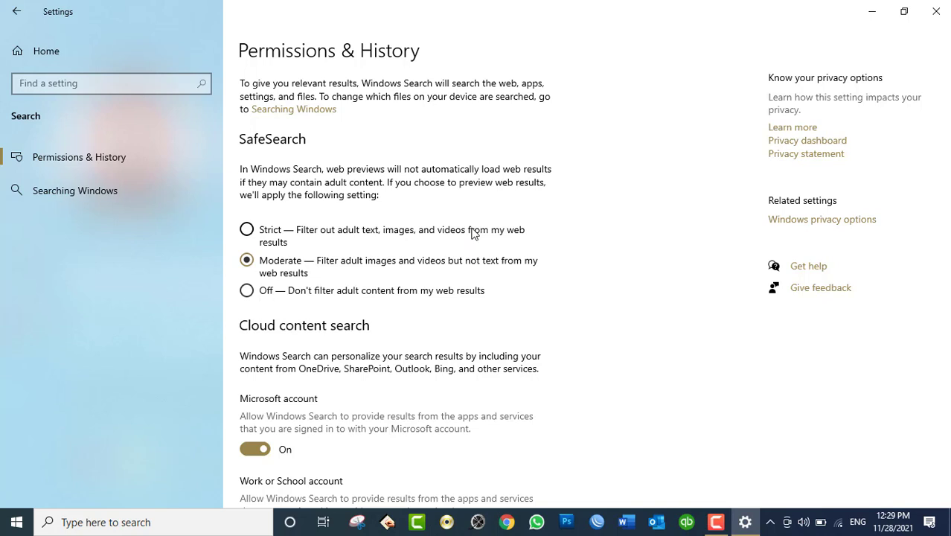
pyautogui.click(283, 293)
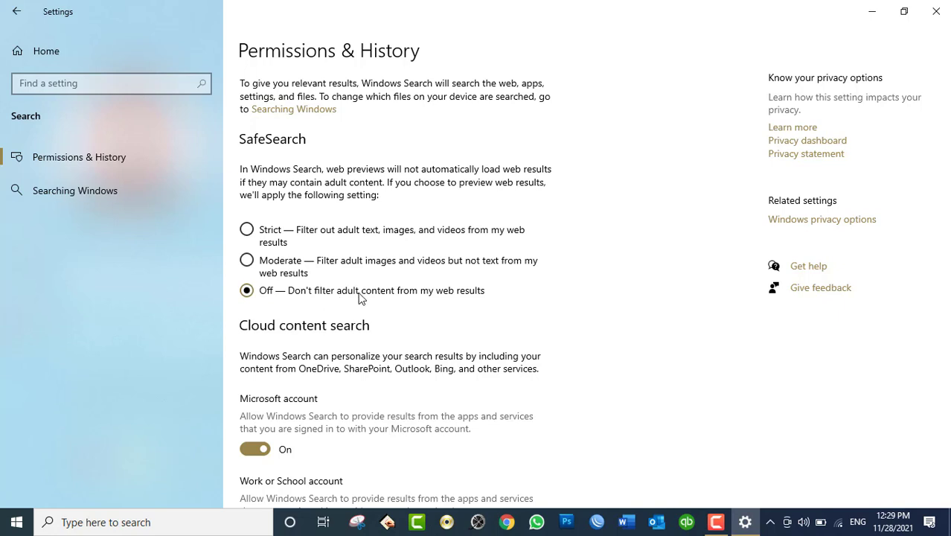
pyautogui.click(248, 230)
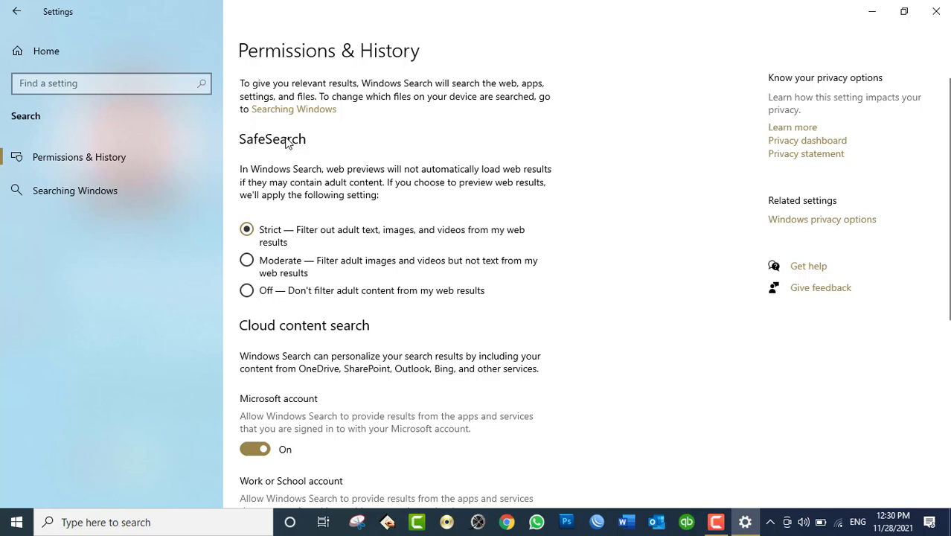
pyautogui.scroll(-3, 335, 154)
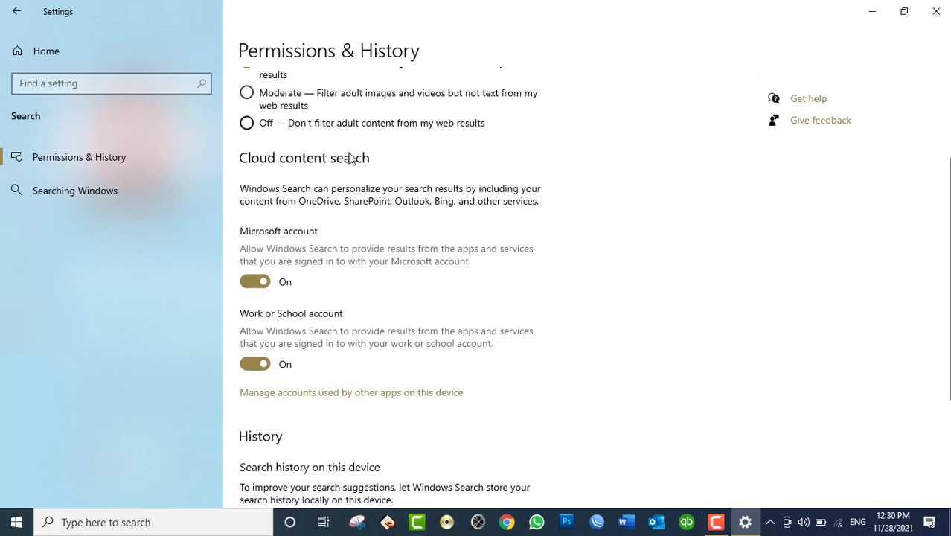
pyautogui.scroll(-1, 350, 158)
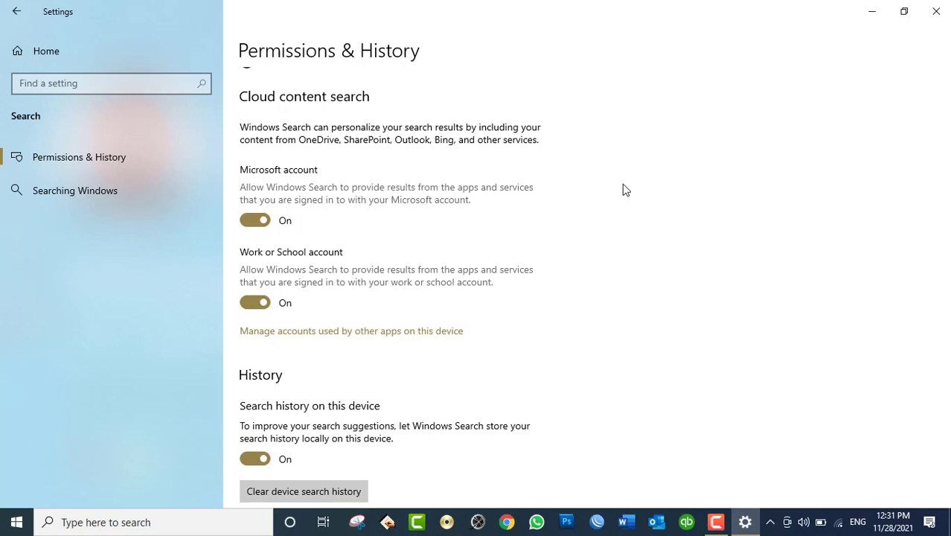
# - Switch to Google Chrome and load google.com
pyautogui.click(507, 521)
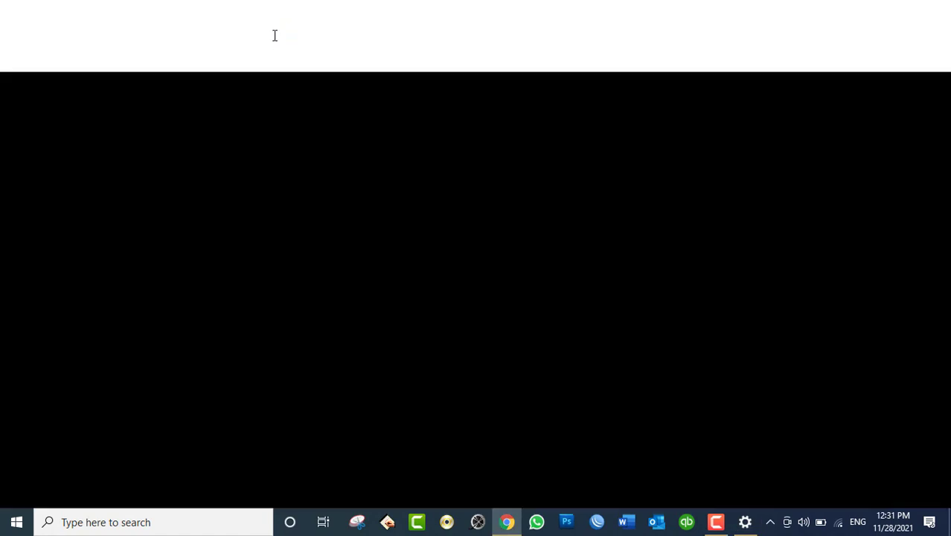
pyautogui.write('google.com')
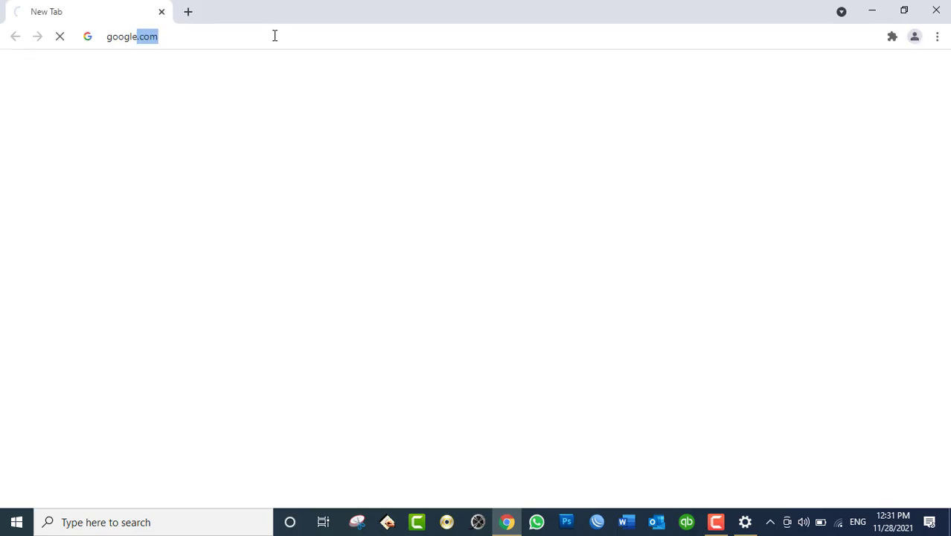
pyautogui.press('Return')
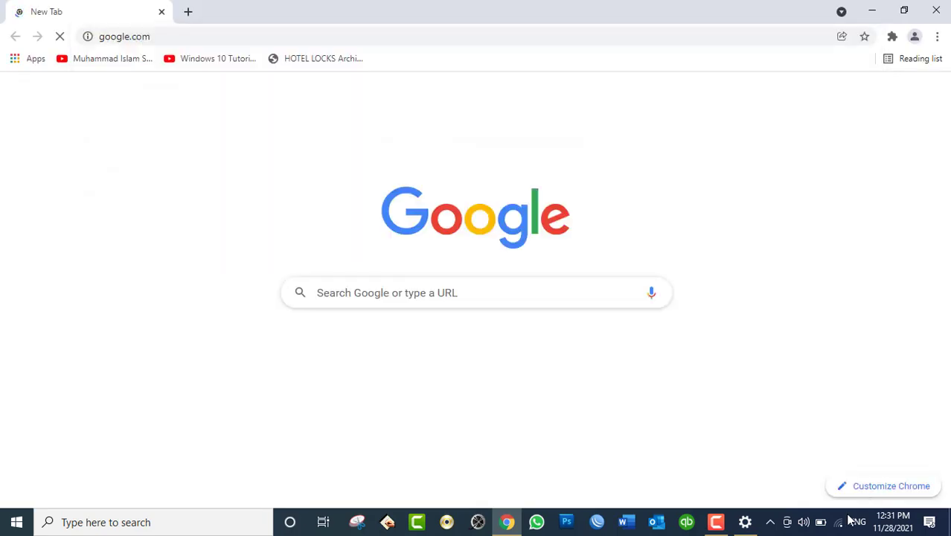
# - Switch the Wi-Fi connection to the open HIK-LS-254 network
pyautogui.click(839, 523)
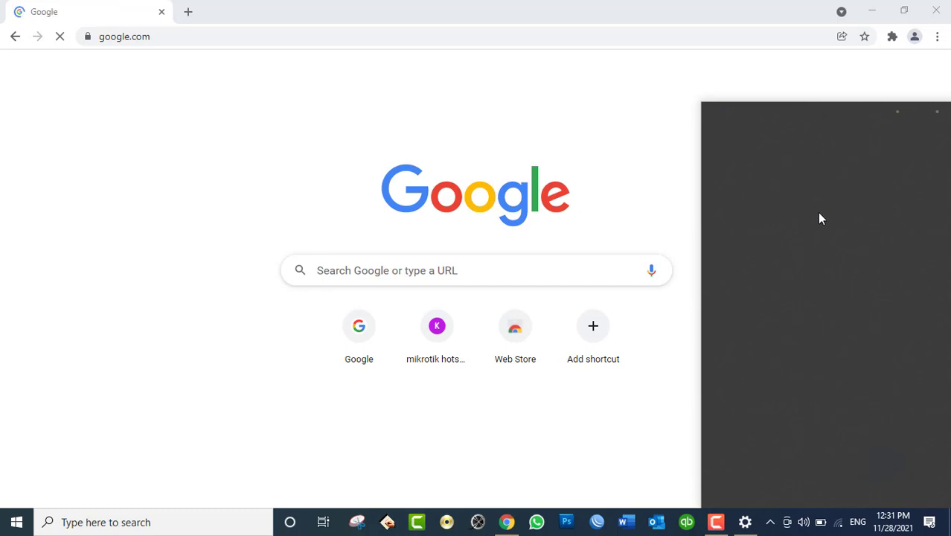
pyautogui.click(783, 221)
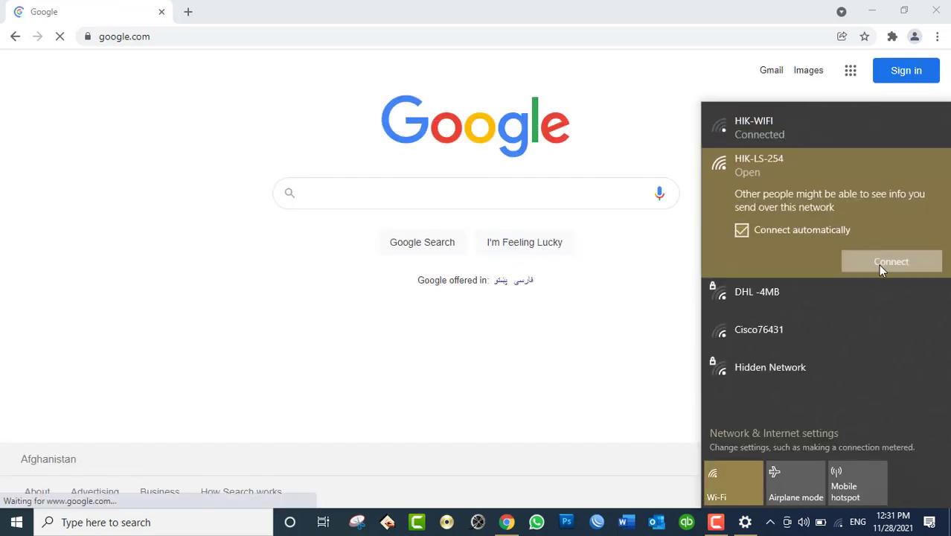
pyautogui.click(879, 265)
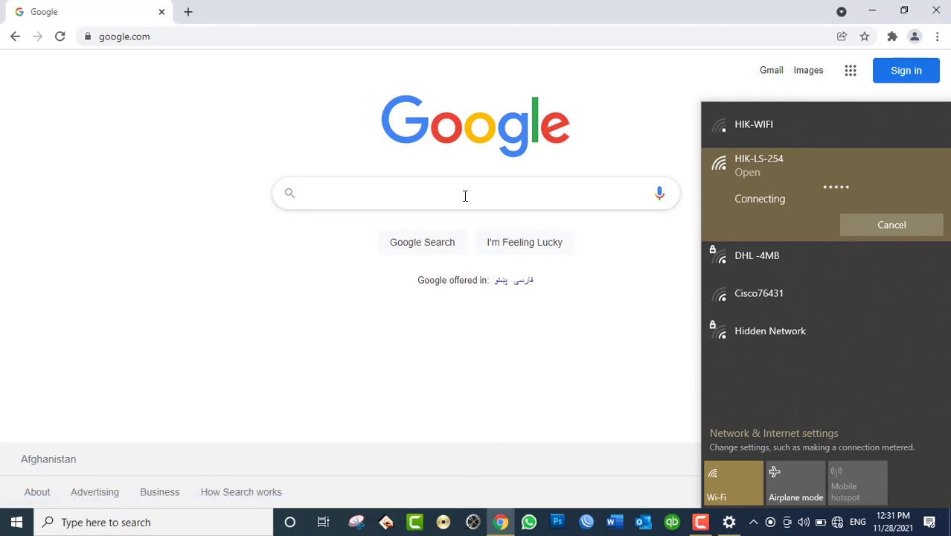
# - Search Google for "google drive space"
pyautogui.click(465, 196)
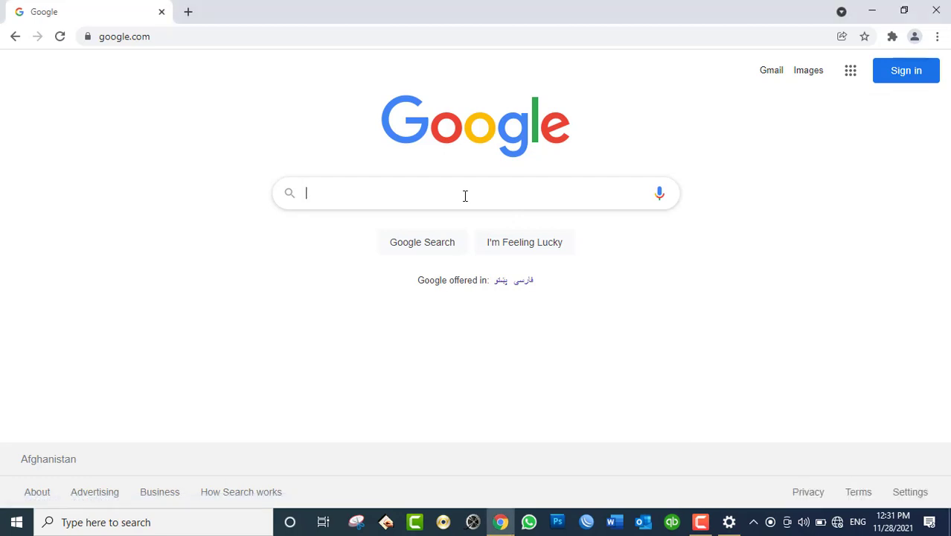
pyautogui.write('google drive fre')
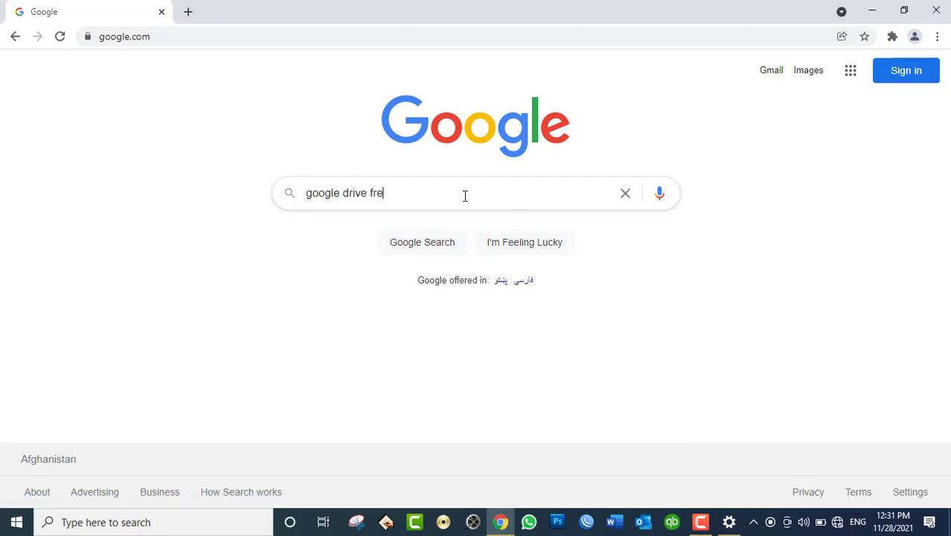
pyautogui.press('BackSpace')
pyautogui.press('BackSpace')
pyautogui.press('BackSpace')
pyautogui.write('space')
pyautogui.press('Return')
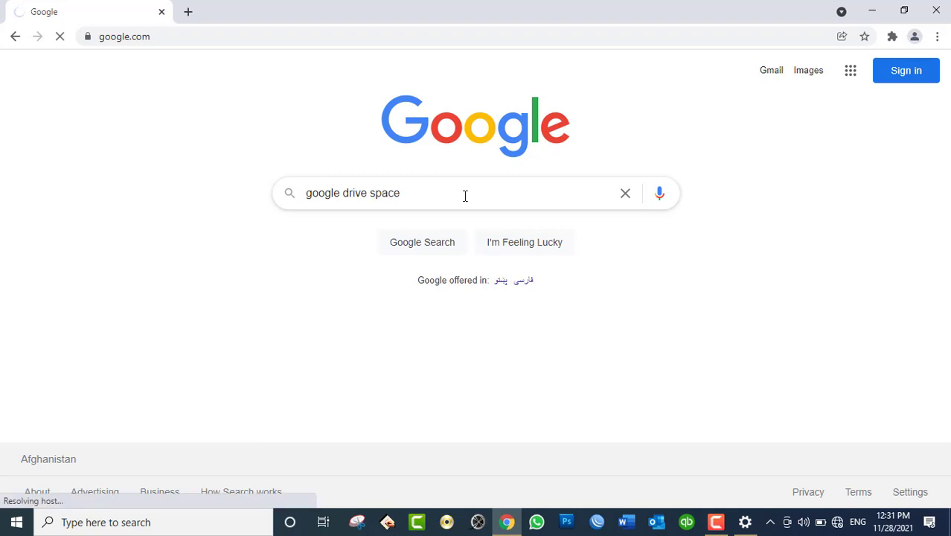
# - Reconnect the Wi-Fi to the open HIK-WIFI network and reload the Google results page for "google drive space"
pyautogui.click(837, 522)
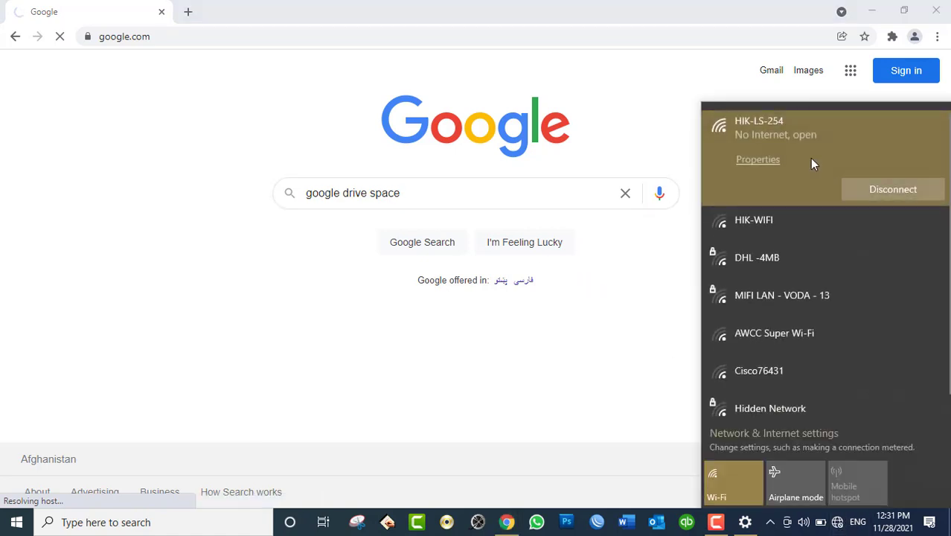
pyautogui.click(782, 221)
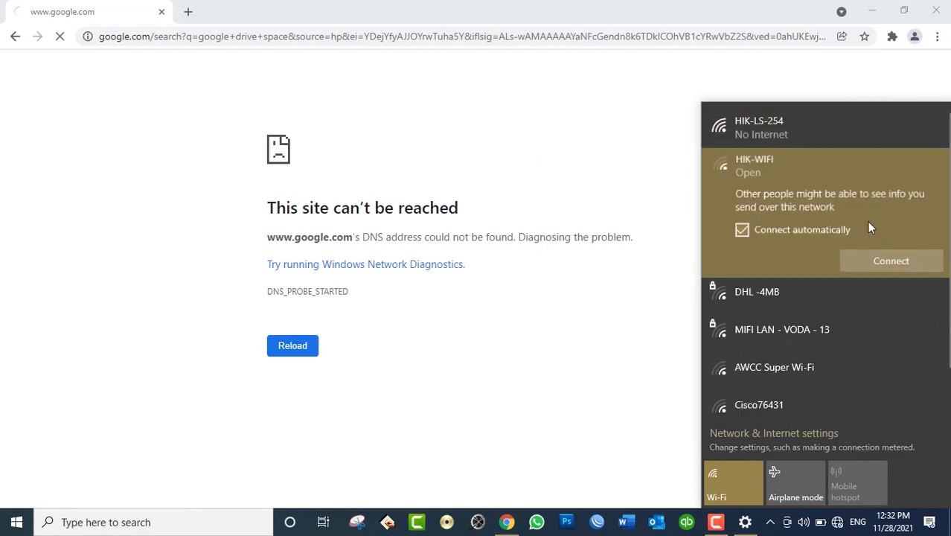
pyautogui.click(892, 261)
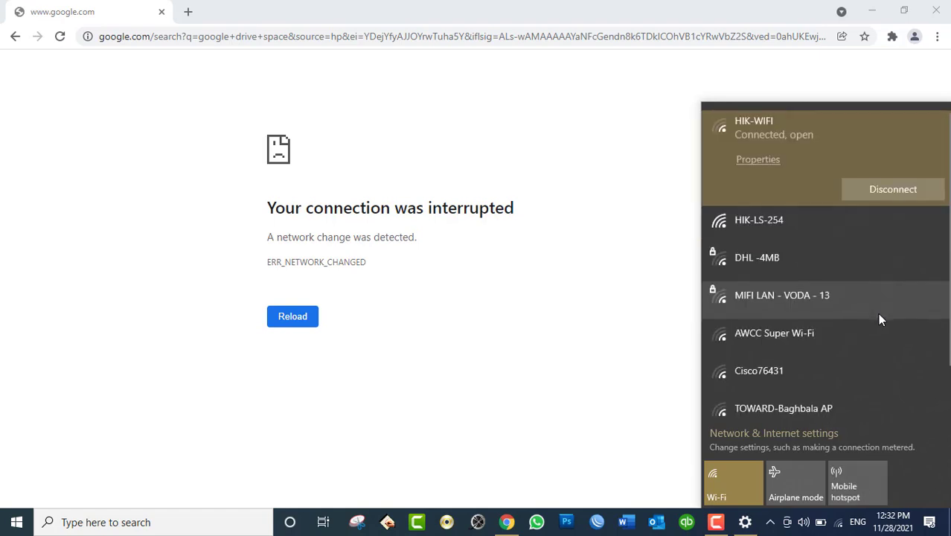
pyautogui.click(3, 26)
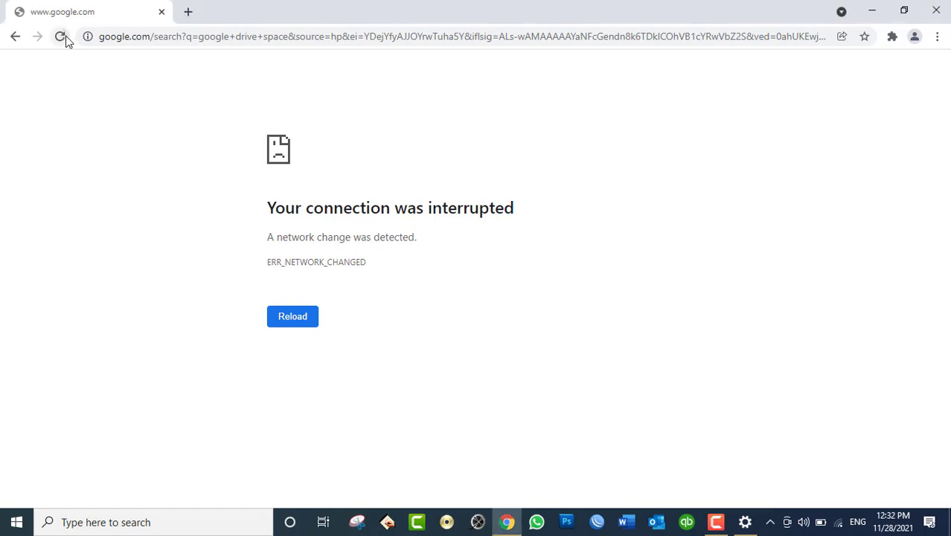
pyautogui.click(60, 36)
pyautogui.click(839, 523)
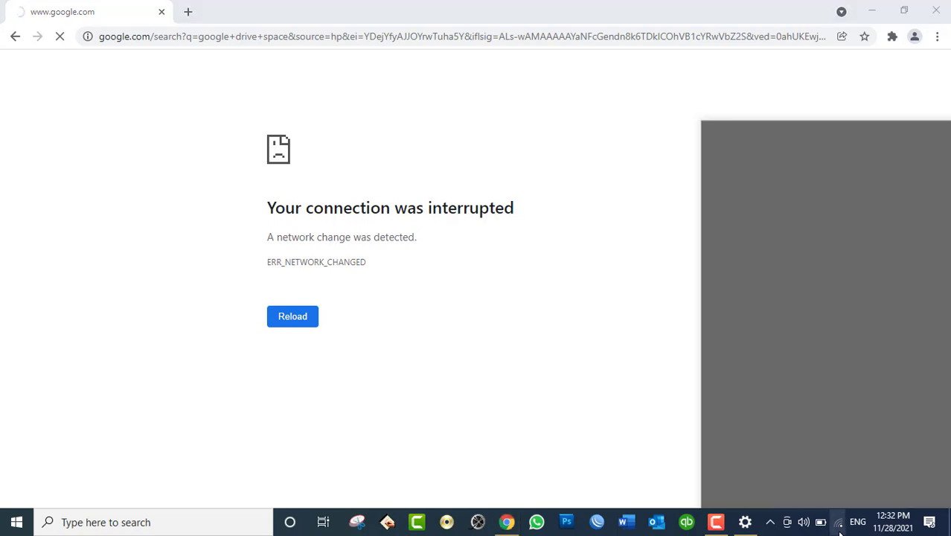
pyautogui.scroll(-1, 826, 259)
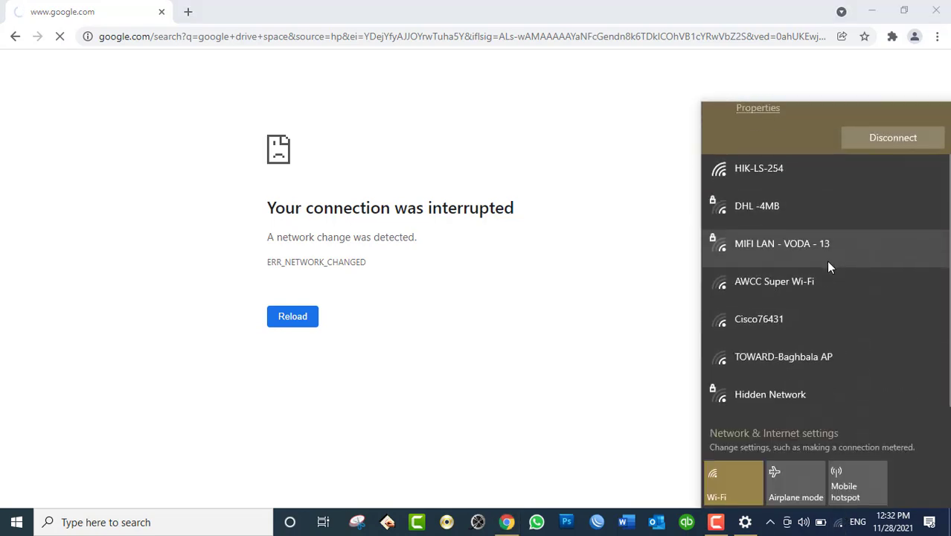
pyautogui.scroll(1, 828, 264)
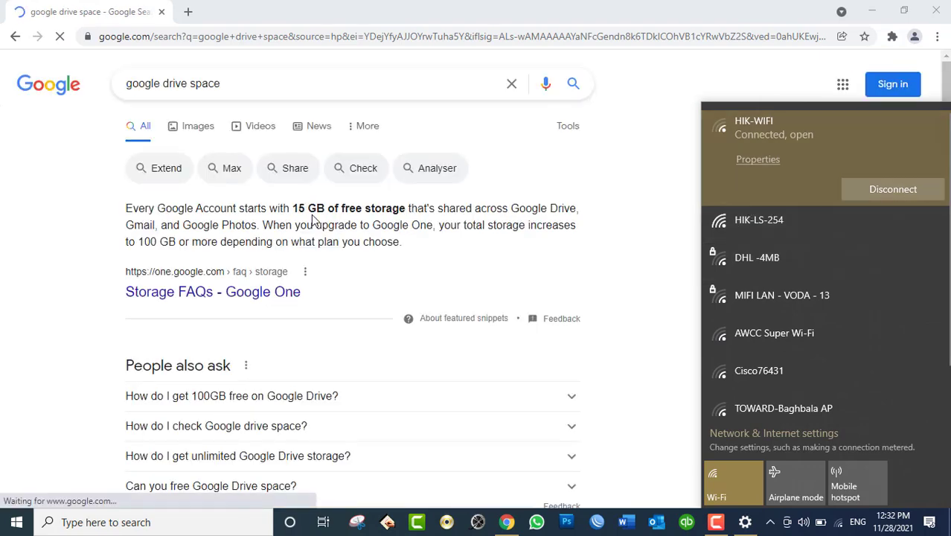
pyautogui.click(313, 220)
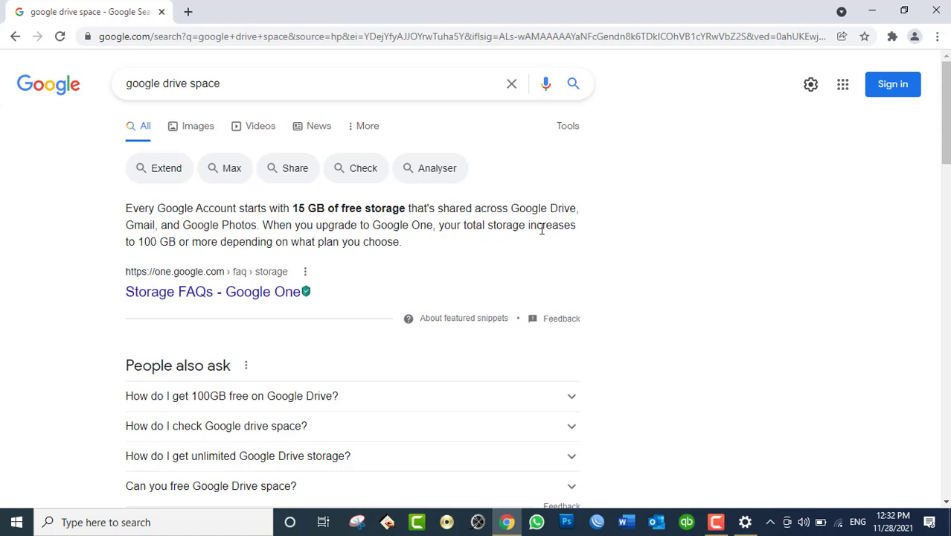
# - Expand the question "How do I get 100GB free on Google Drive?", read its answer, and close Chrome
pyautogui.click(284, 396)
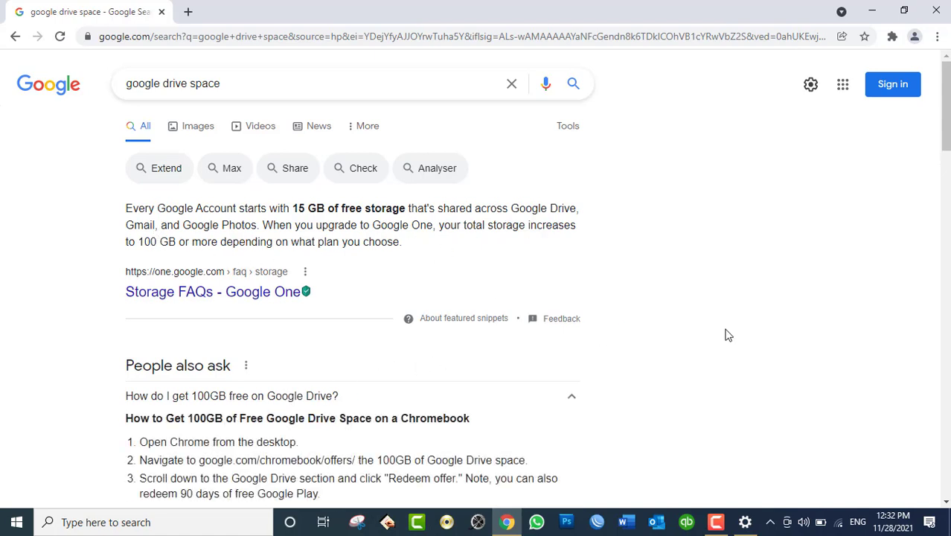
pyautogui.scroll(-1, 729, 335)
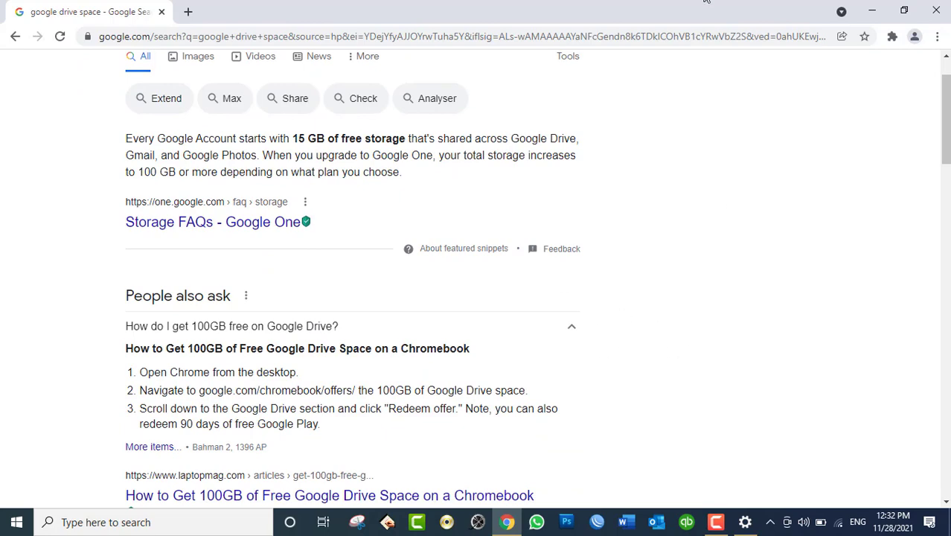
pyautogui.click(937, 13)
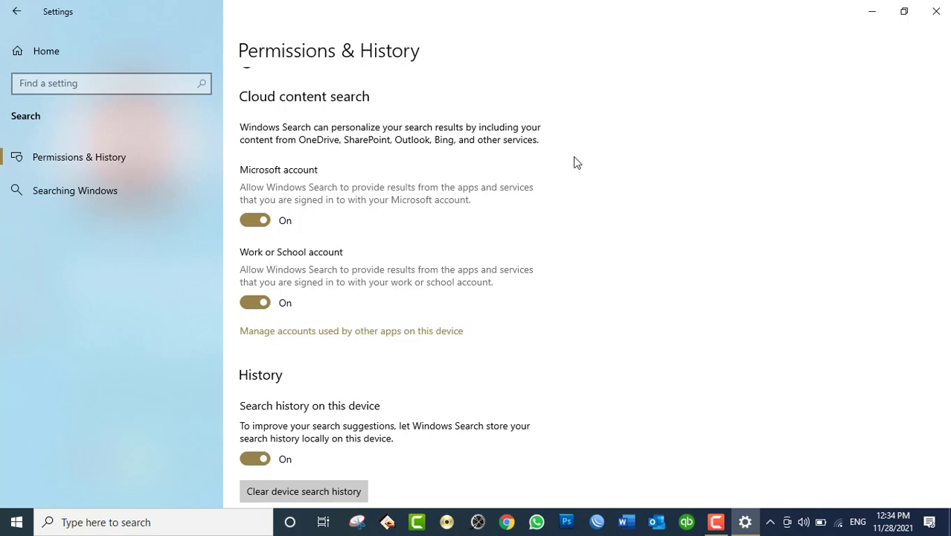
# - Turn cloud content search for the Microsoft account off and back on, and go down to the History settings
pyautogui.click(255, 220)
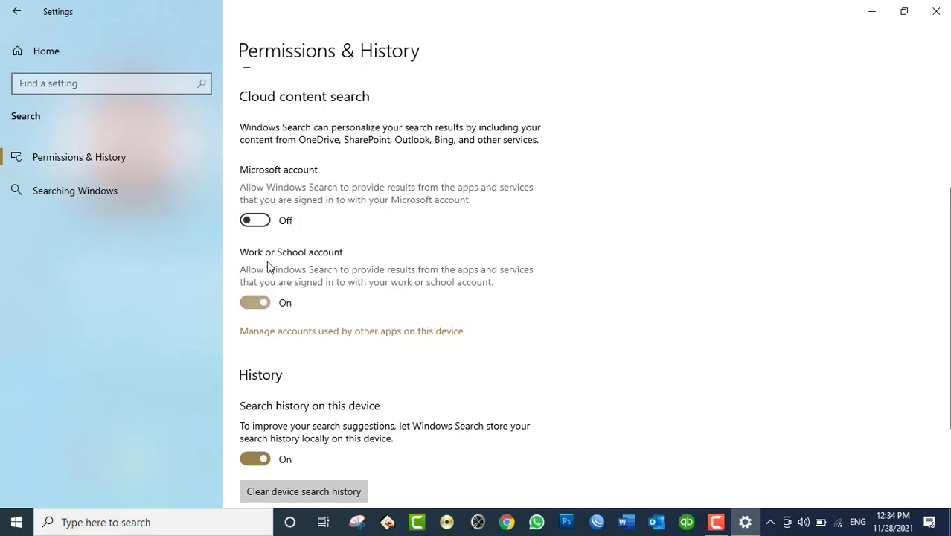
pyautogui.click(265, 222)
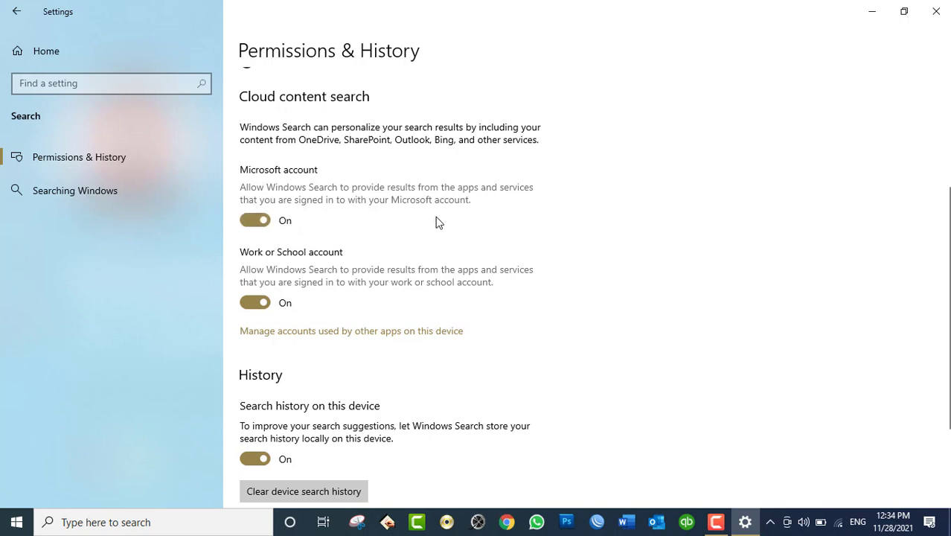
pyautogui.scroll(-4, 442, 222)
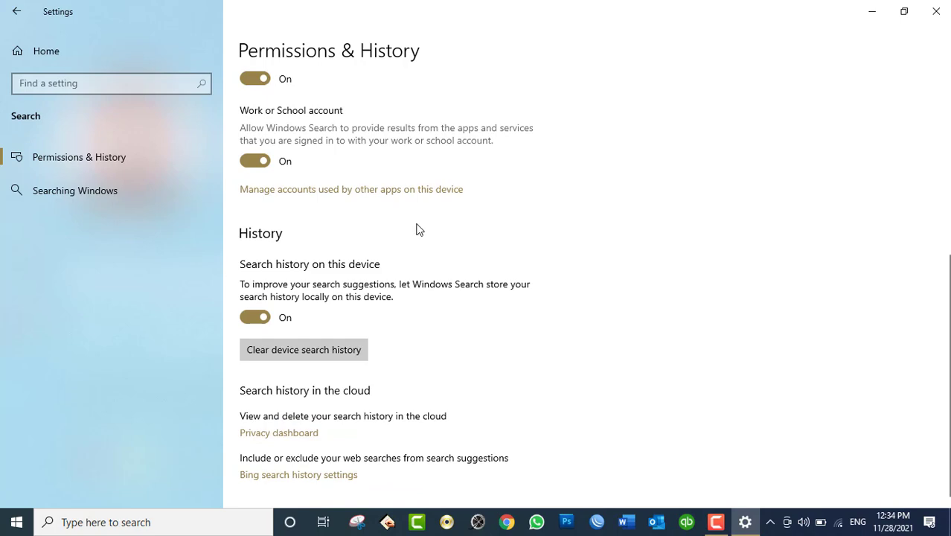
# - Minimize Settings, look over the folders and drives in This PC, close it, and return to the search settings
pyautogui.click(745, 522)
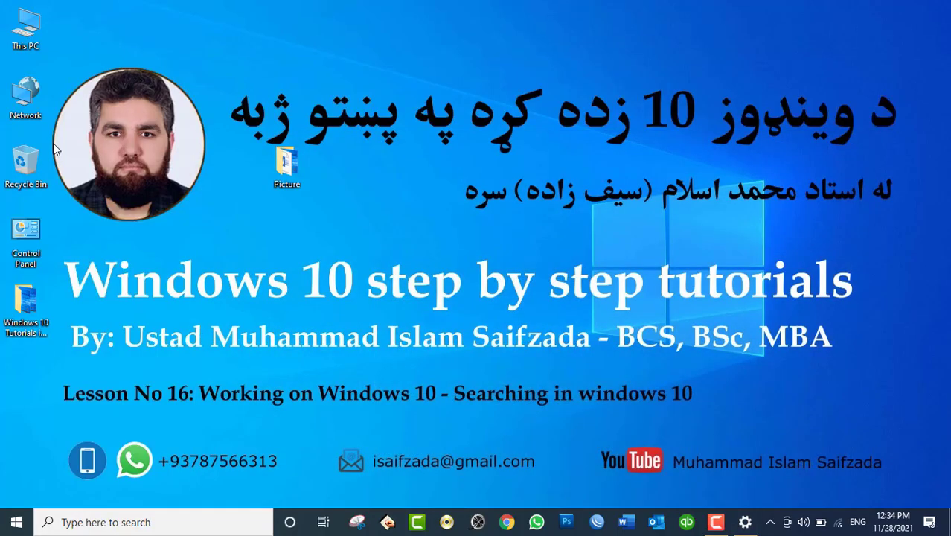
pyautogui.doubleClick(22, 34)
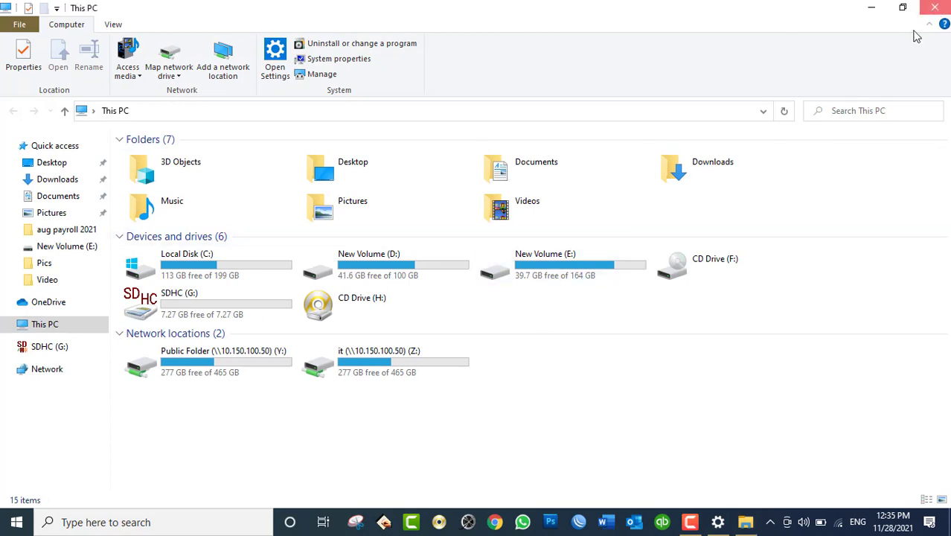
pyautogui.click(934, 8)
pyautogui.click(745, 521)
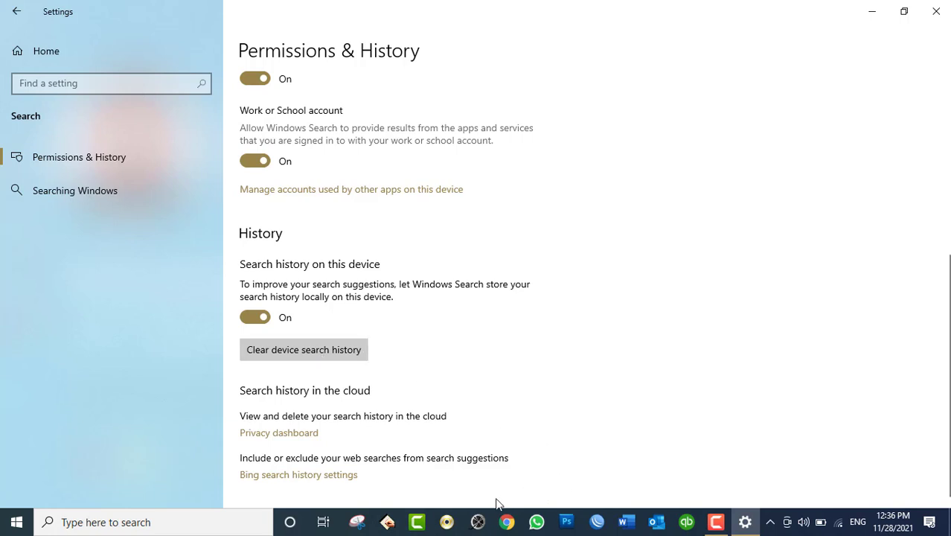
# - Minimize Settings and open the Picture folder on the Desktop in a new File Explorer window
pyautogui.click(745, 522)
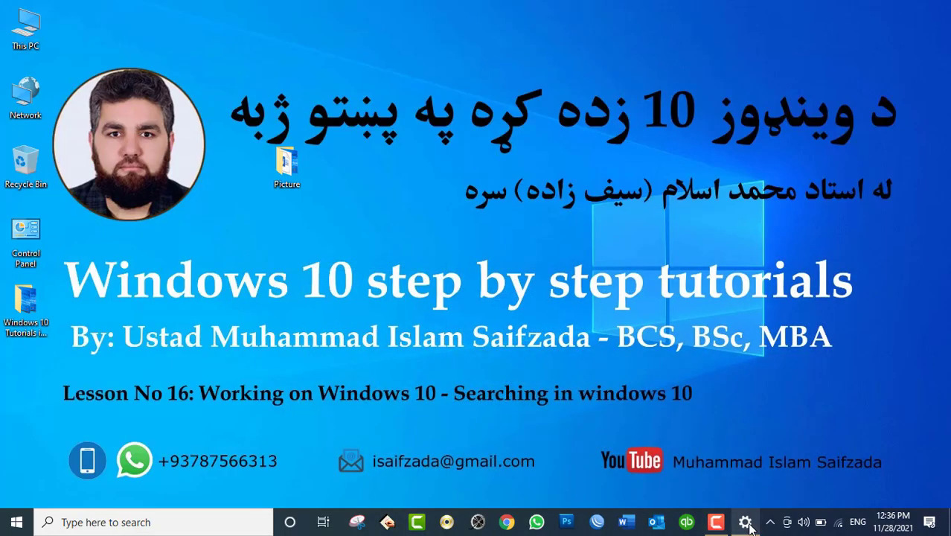
pyautogui.press('super+e')
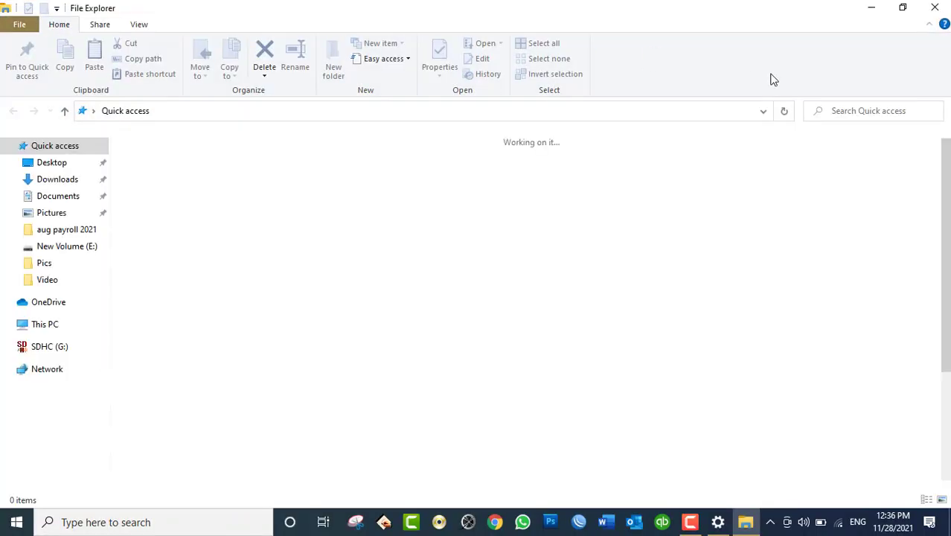
pyautogui.click(866, 112)
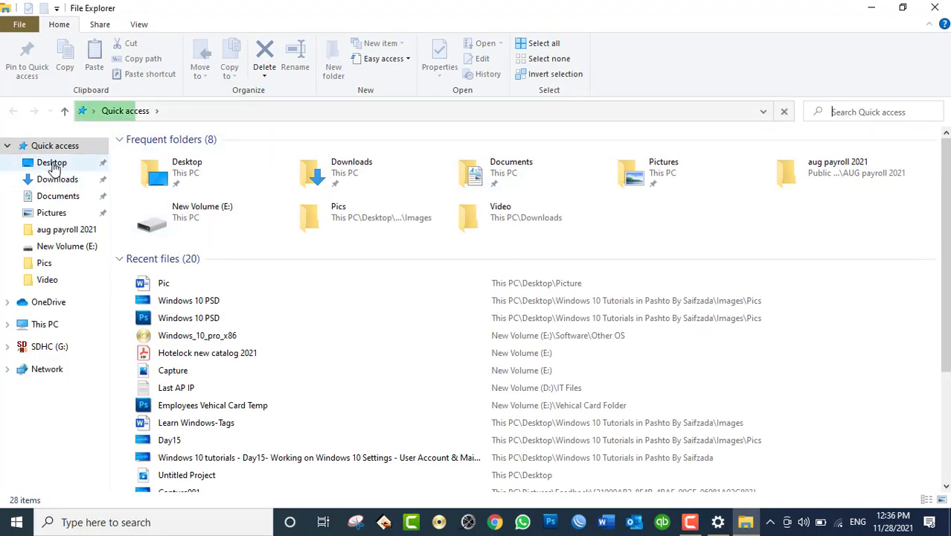
pyautogui.click(49, 162)
pyautogui.click(881, 110)
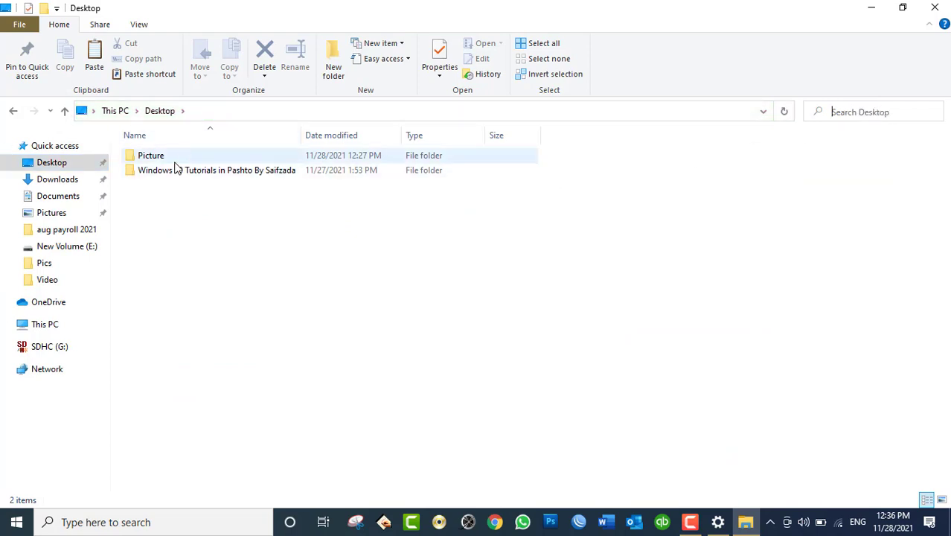
pyautogui.doubleClick(173, 162)
# - Search the Picture folder for "khan", view the search suggestions, and close the window
pyautogui.click(892, 112)
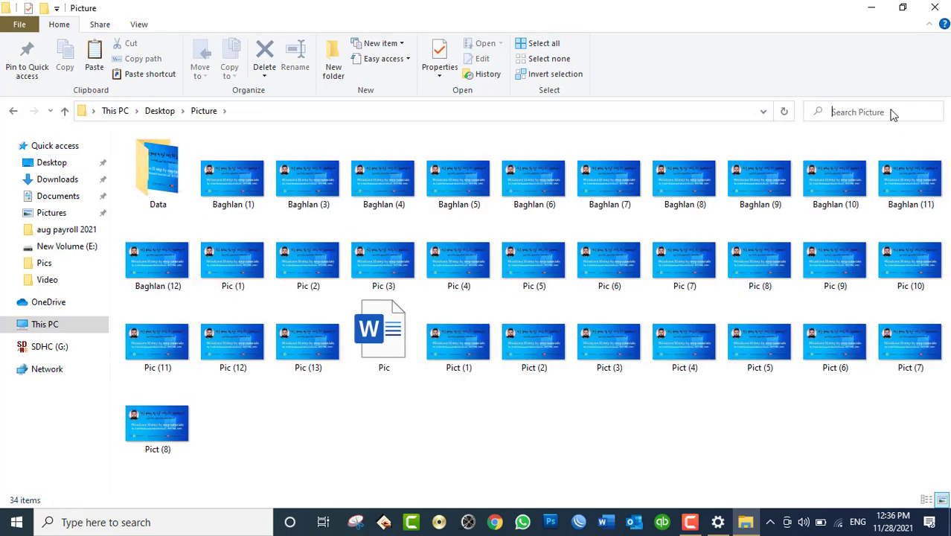
pyautogui.write('khan')
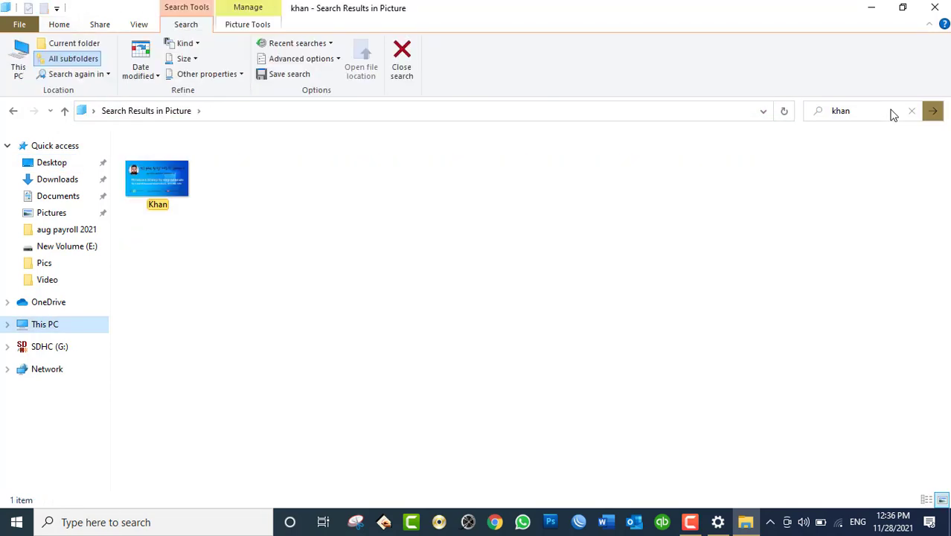
pyautogui.click(887, 110)
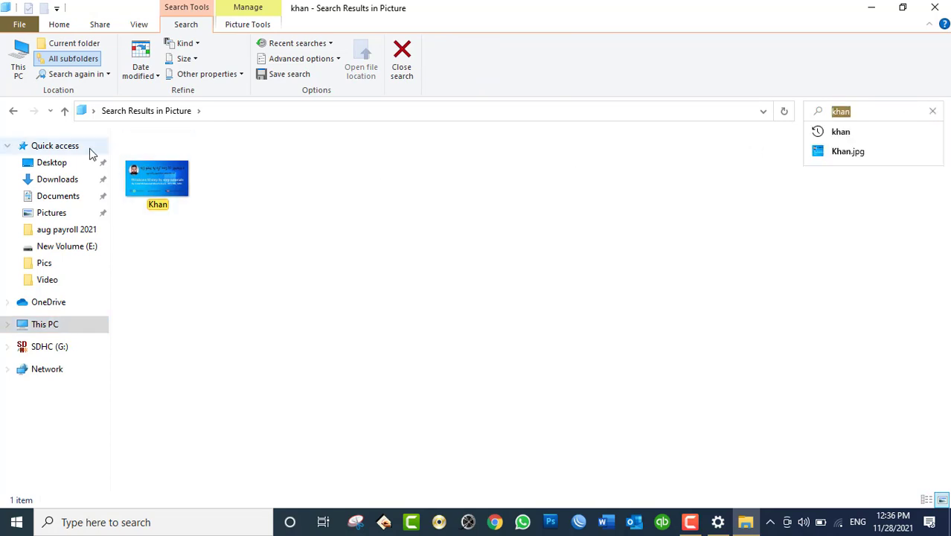
pyautogui.click(935, 8)
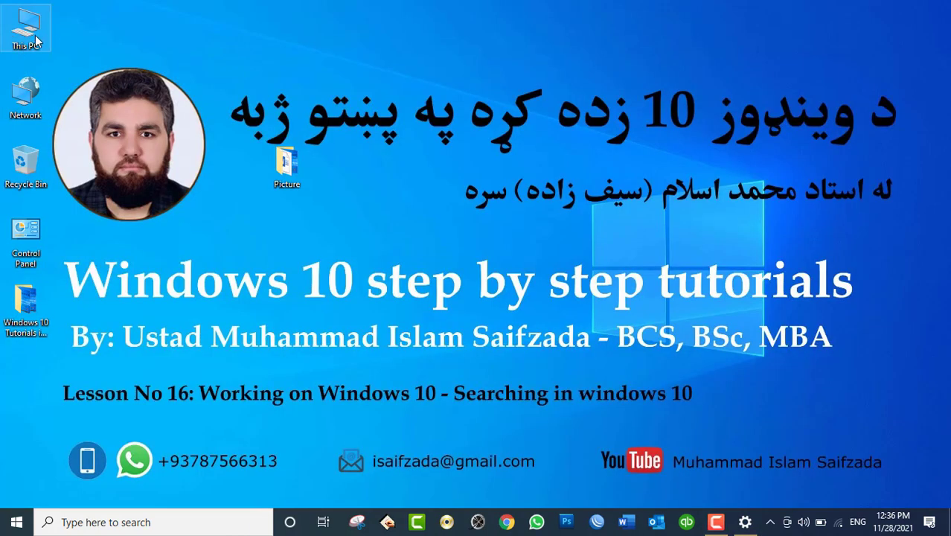
# - Check the recent searches in This PC's search box, and clear the device search history in Settings
pyautogui.doubleClick(30, 30)
pyautogui.click(860, 111)
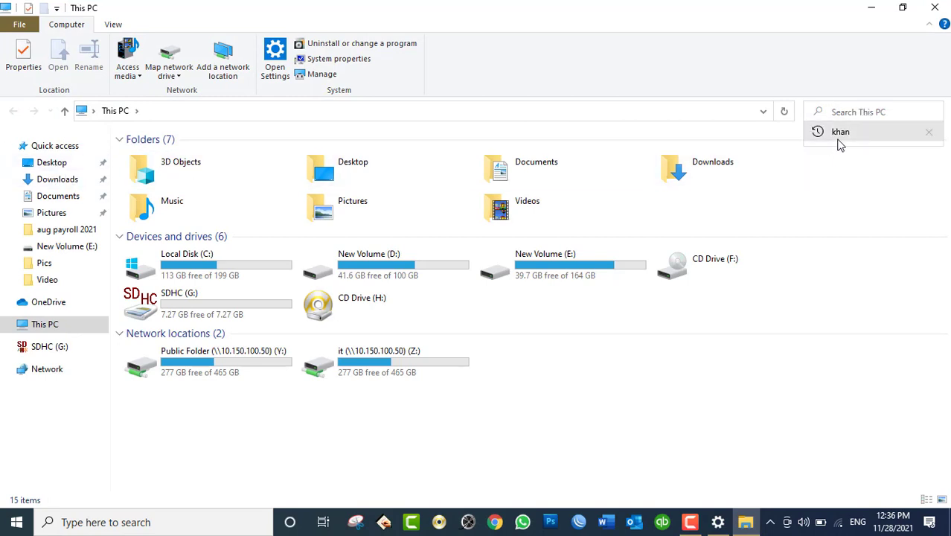
pyautogui.click(718, 522)
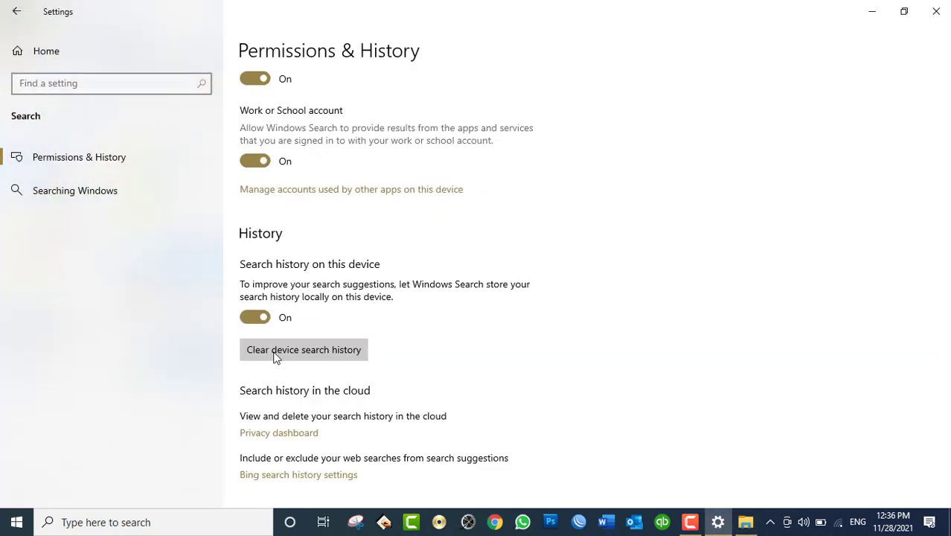
pyautogui.click(274, 355)
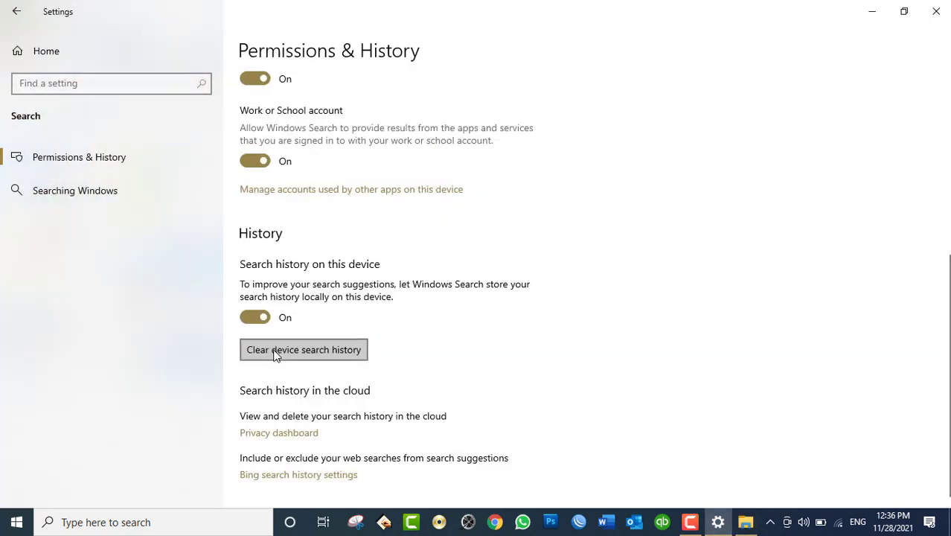
pyautogui.click(313, 350)
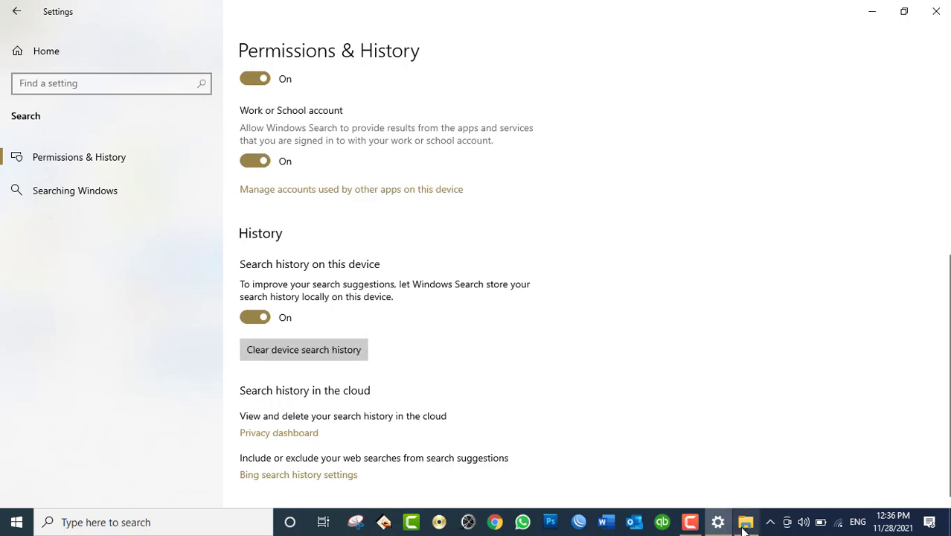
# - Close the File Explorer window, minimize Settings, reopen This PC, and check the recent searches in its search box
pyautogui.click(745, 522)
pyautogui.click(933, 9)
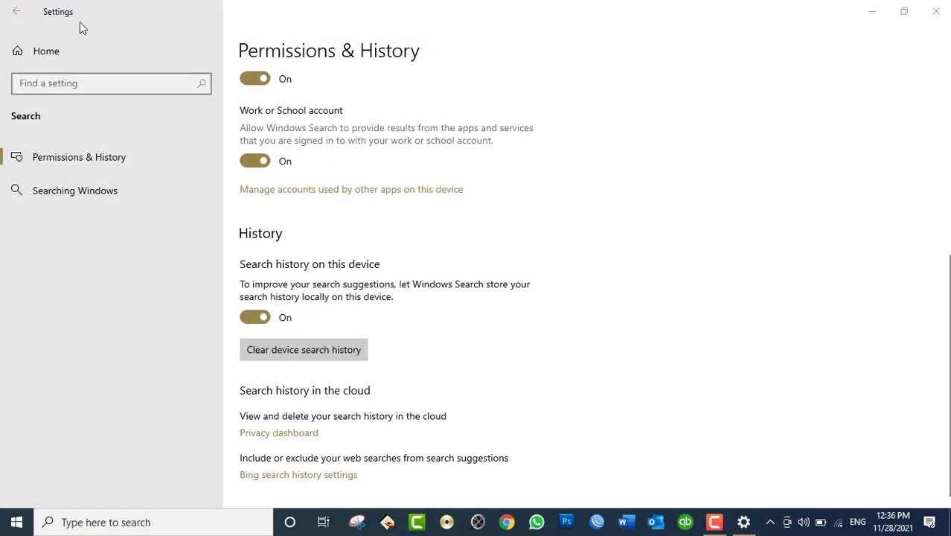
pyautogui.click(745, 522)
pyautogui.click(745, 522)
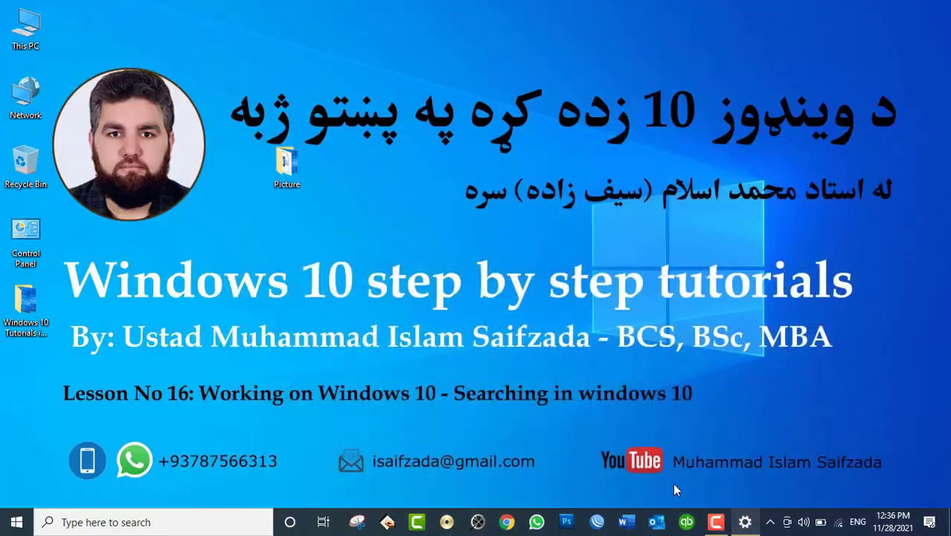
pyautogui.doubleClick(26, 26)
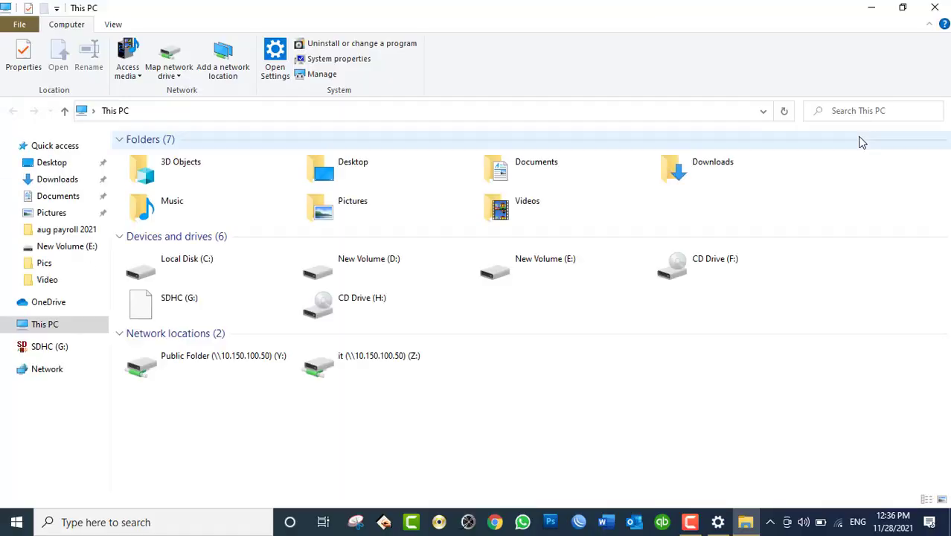
pyautogui.click(870, 110)
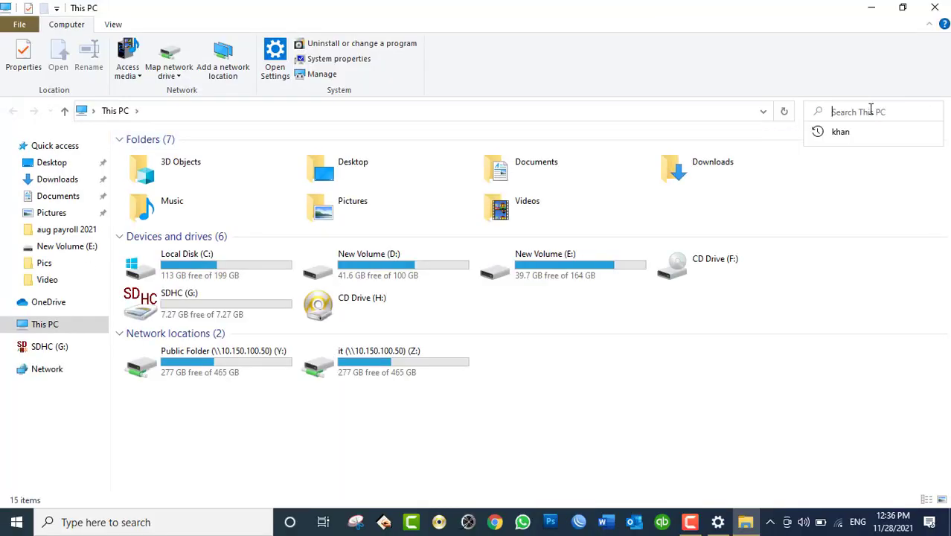
# - Open the Desktop folder in File Explorer and check the recent searches in its search box
pyautogui.click(114, 25)
pyautogui.click(84, 27)
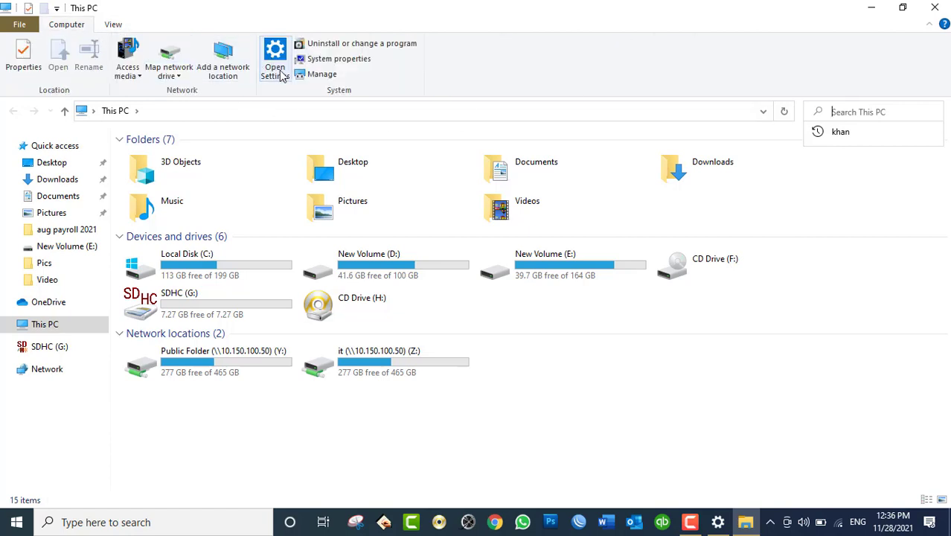
pyautogui.click(59, 164)
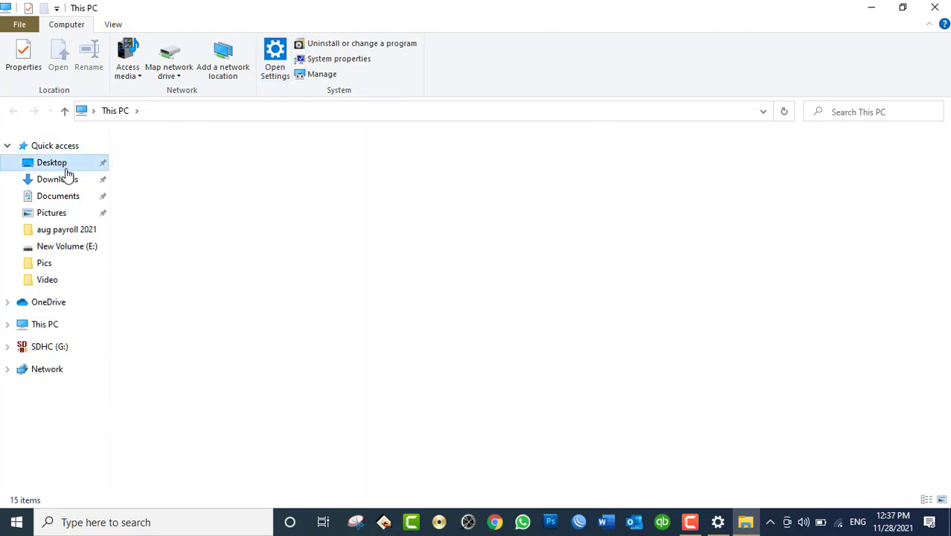
pyautogui.click(855, 112)
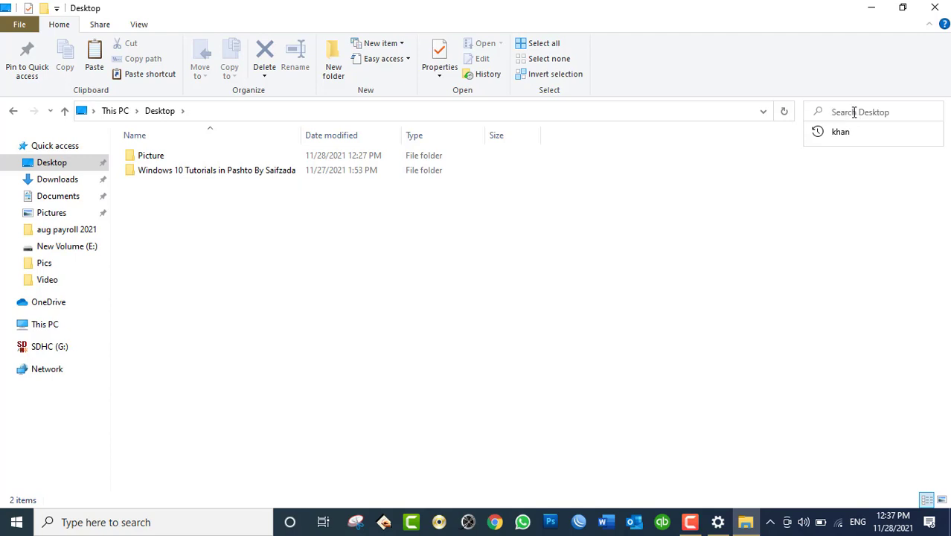
# - Clear the device search history in Settings, and recheck the Desktop folder's recent searches in File Explorer
pyautogui.click(718, 523)
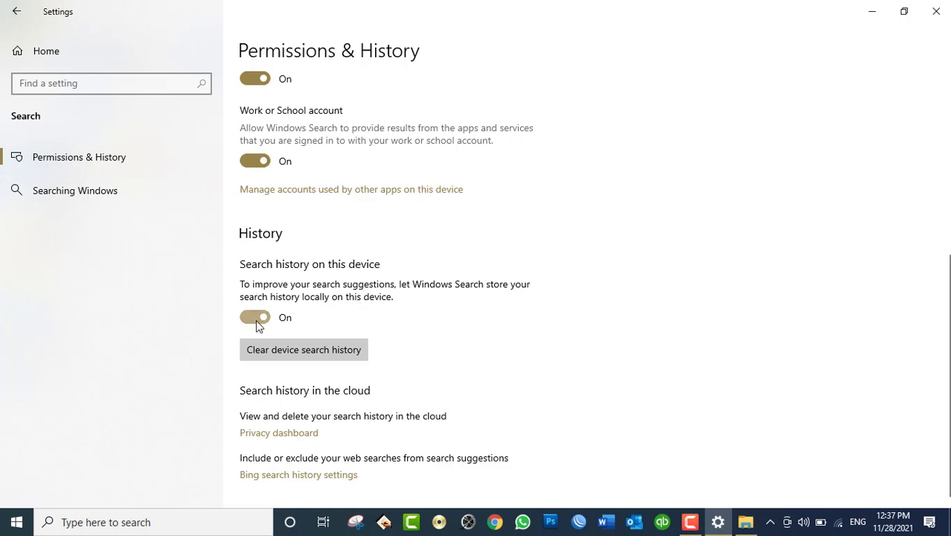
pyautogui.click(290, 353)
pyautogui.click(289, 353)
pyautogui.click(289, 353)
pyautogui.click(744, 519)
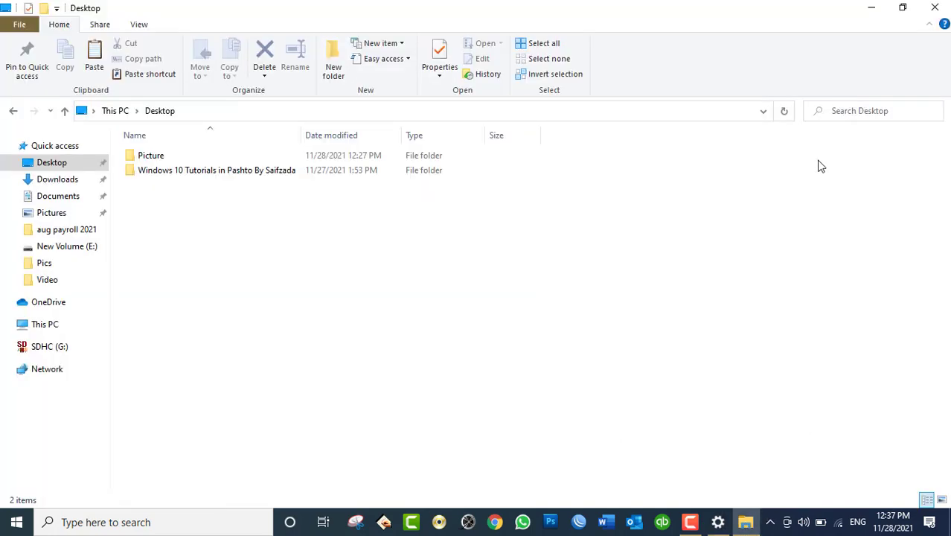
pyautogui.click(866, 113)
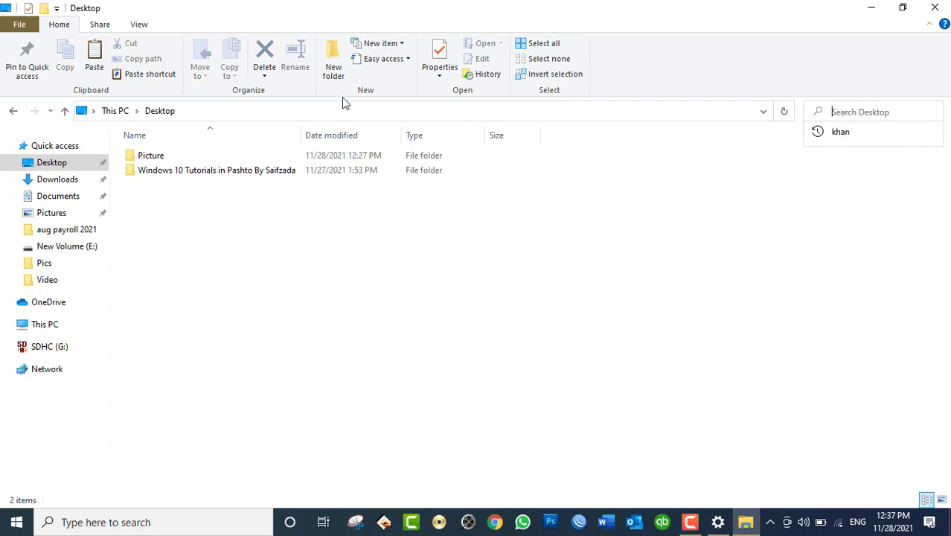
# - Open the Picture folder and search it for "asad"
pyautogui.doubleClick(238, 158)
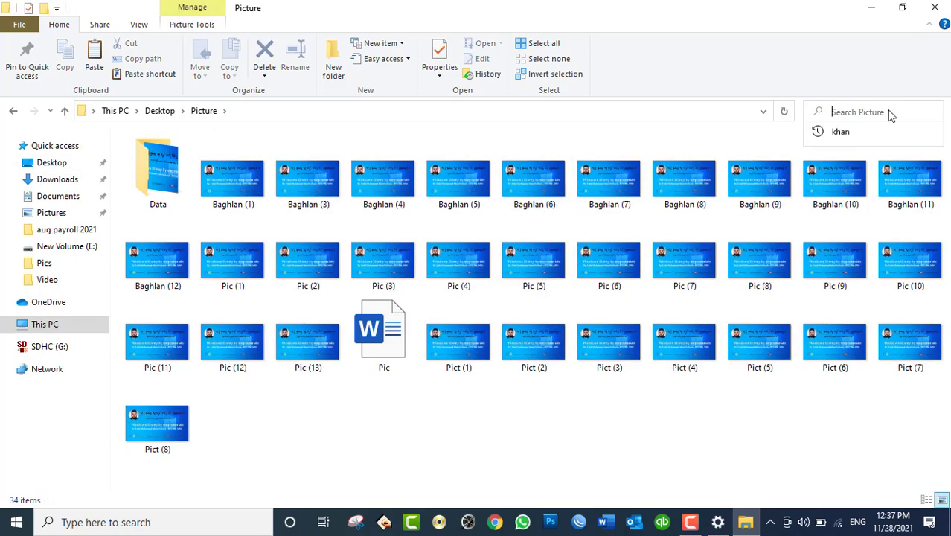
pyautogui.click(188, 28)
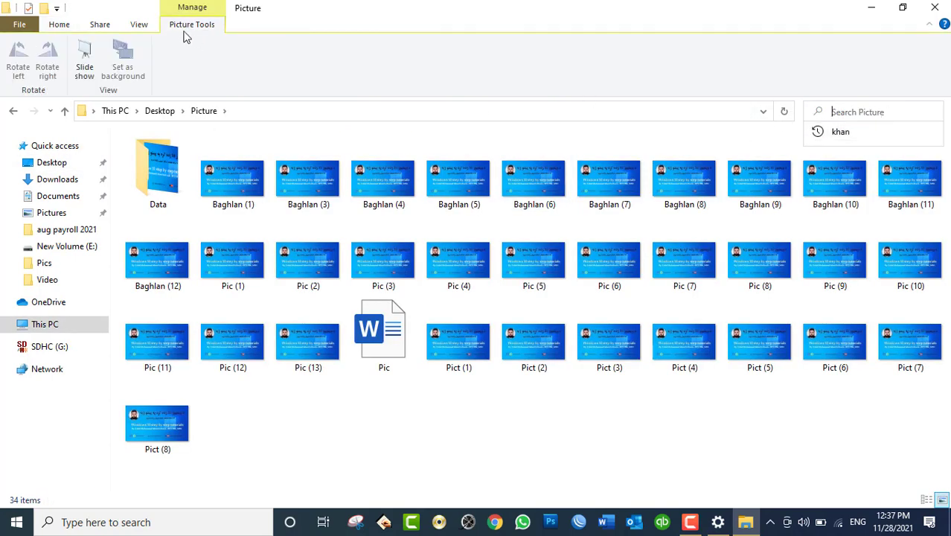
pyautogui.click(71, 28)
pyautogui.click(96, 27)
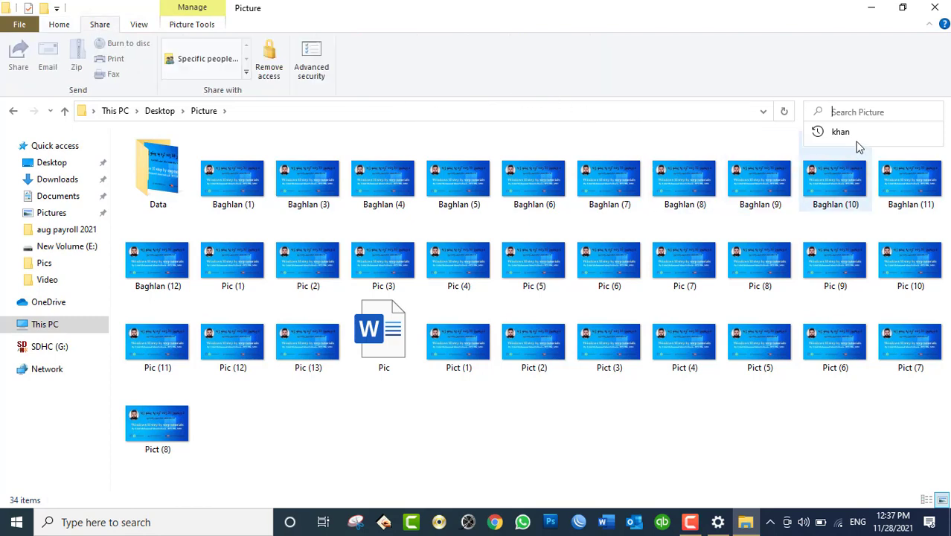
pyautogui.write('as')
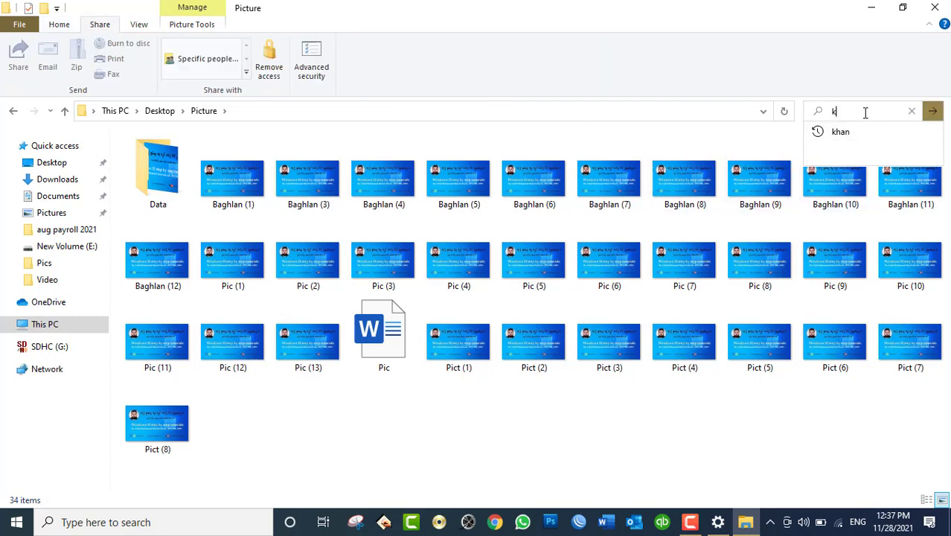
pyautogui.press('BackSpace')
pyautogui.press('BackSpace')
pyautogui.write('asad')
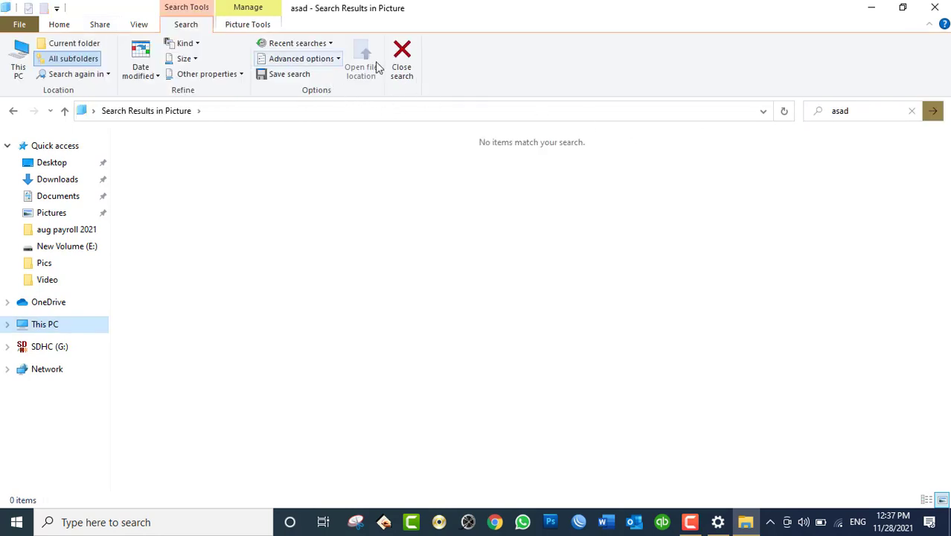
# - Clear File Explorer's recent search history, empty the search box, and close the window
pyautogui.click(308, 42)
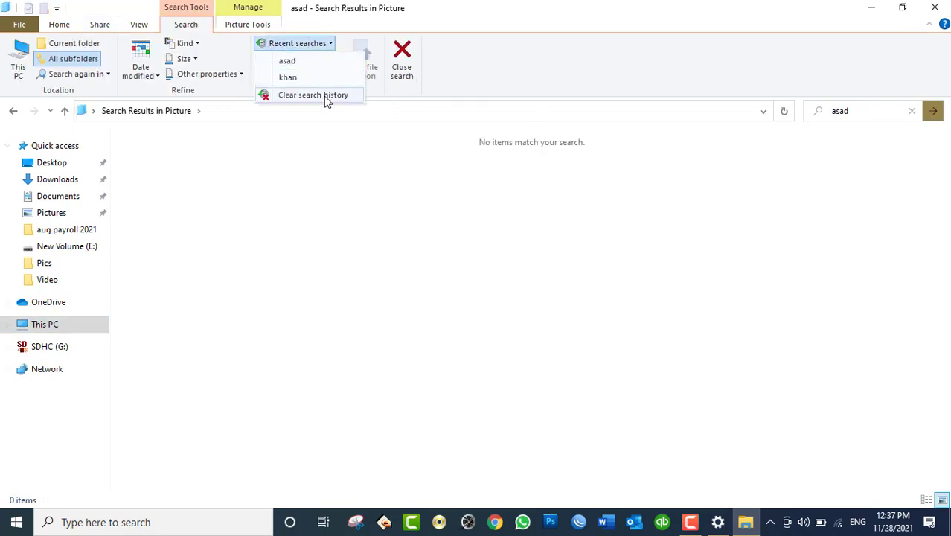
pyautogui.click(324, 95)
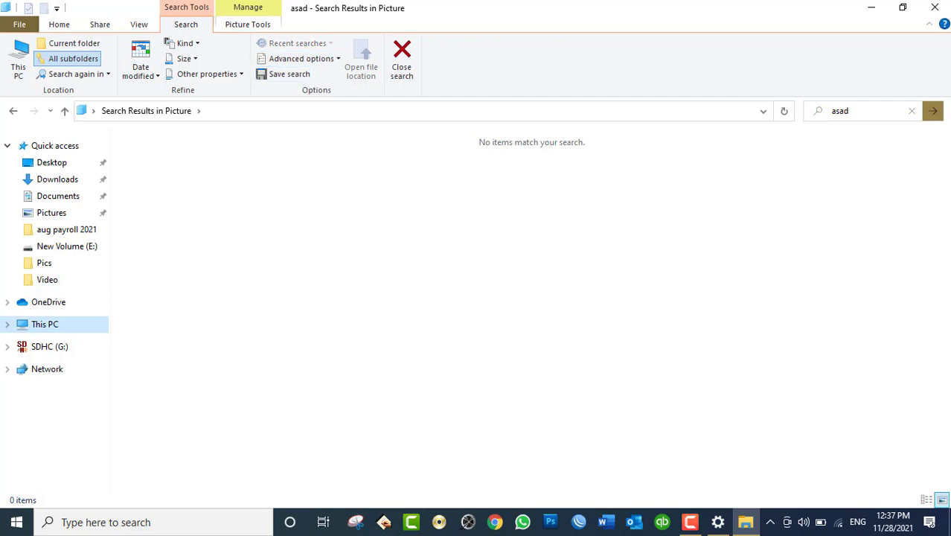
pyautogui.click(912, 112)
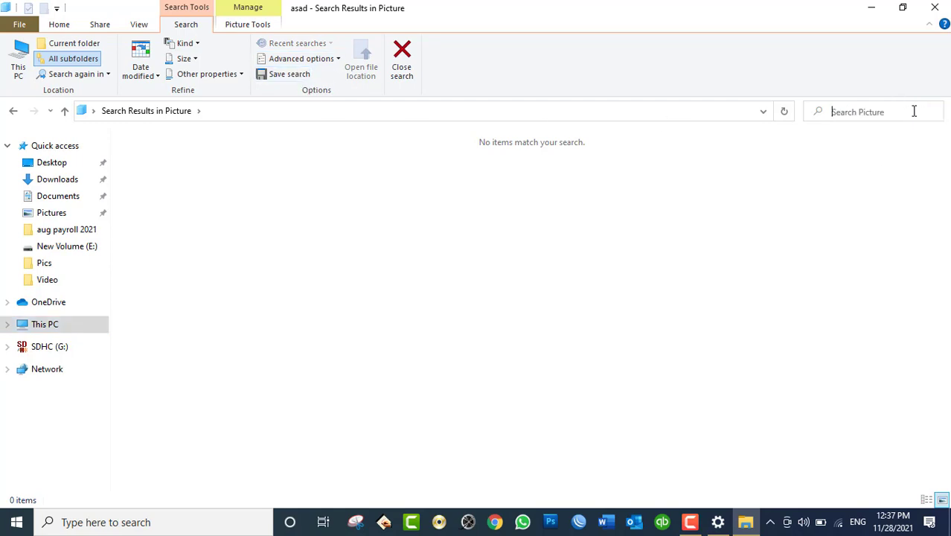
pyautogui.click(935, 8)
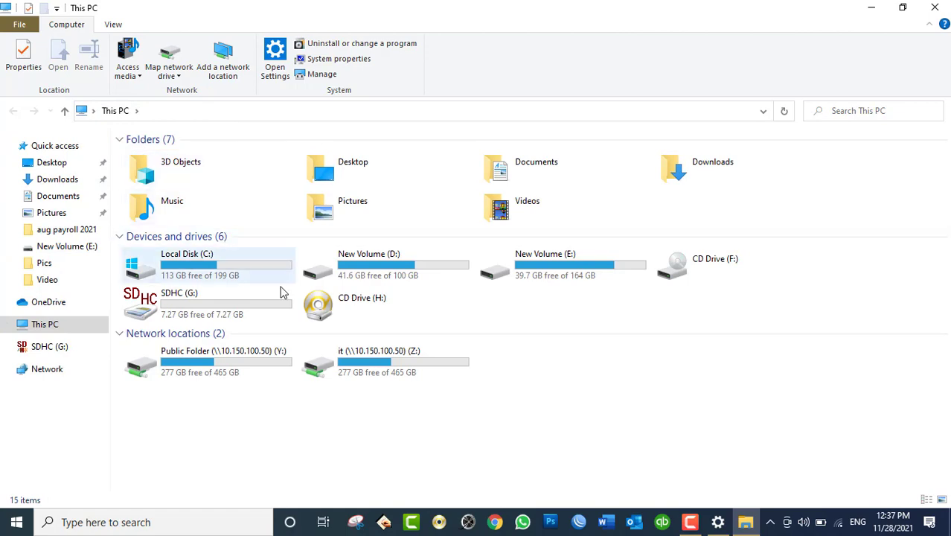
# - In the ISP folder on New Volume (D:), open the Quotation intercontinental PDF and close it again
pyautogui.doubleClick(382, 269)
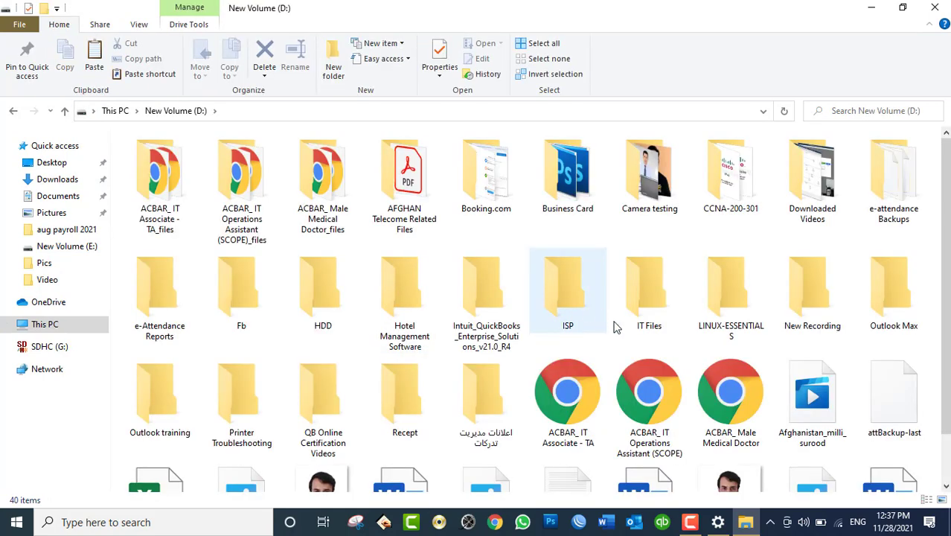
pyautogui.doubleClick(541, 285)
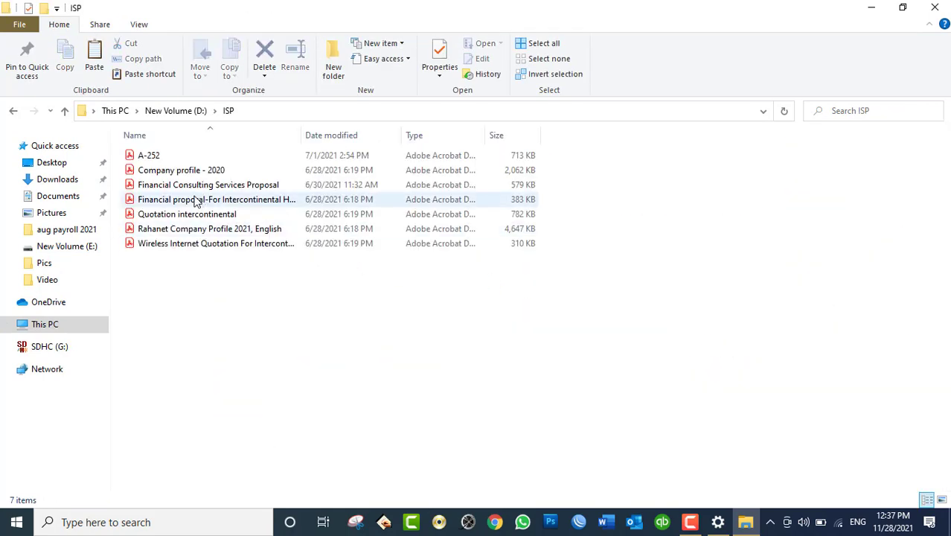
pyautogui.click(179, 213)
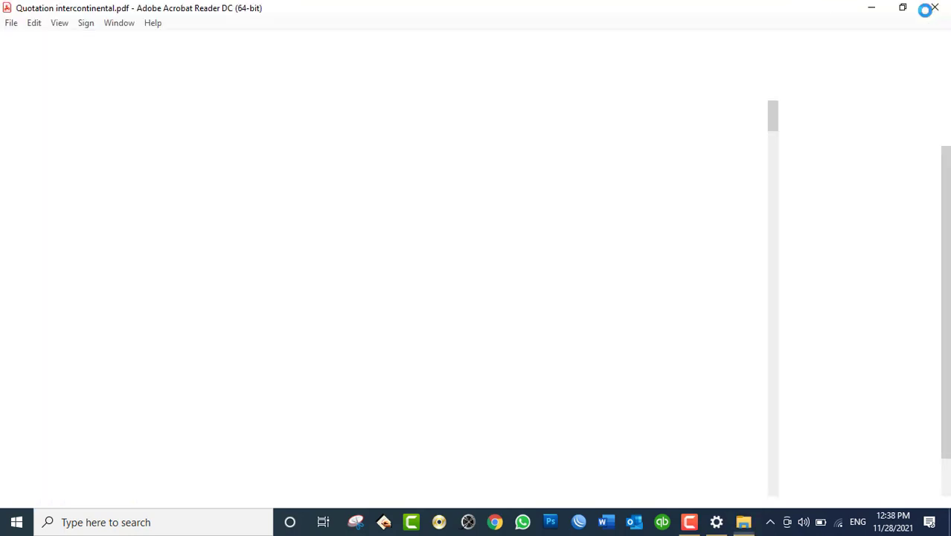
pyautogui.hotkey('alt', 'F4')
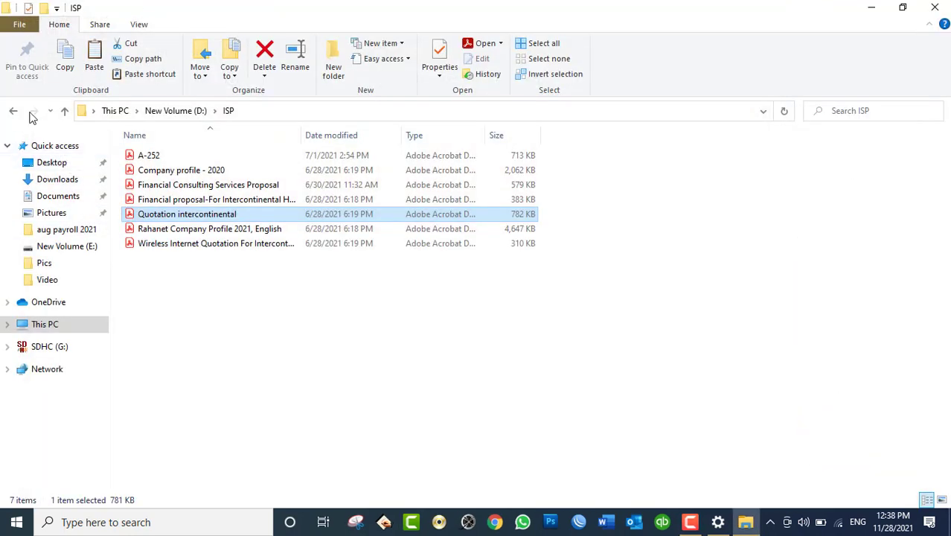
# - Examine the frequent folders, recent files and search box in Quick access, and close the File Explorer window
pyautogui.click(70, 325)
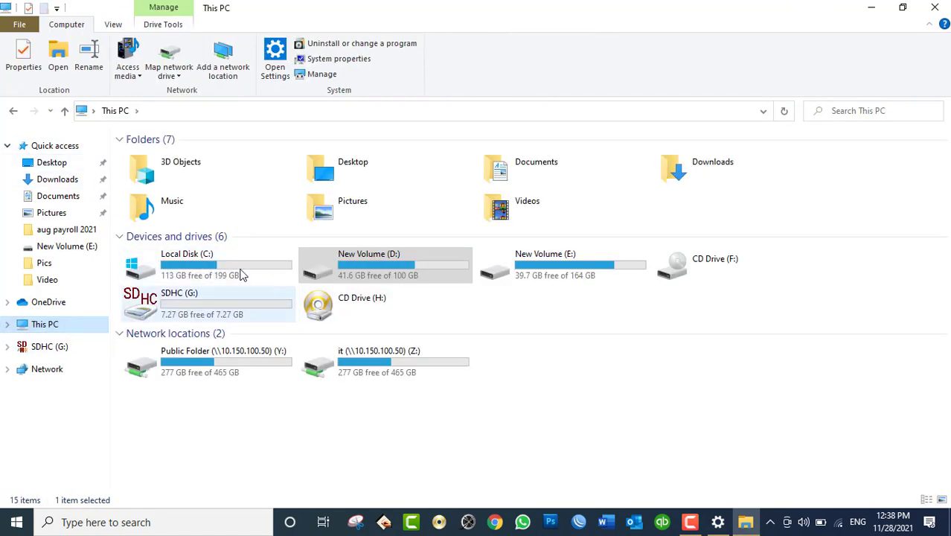
pyautogui.click(54, 147)
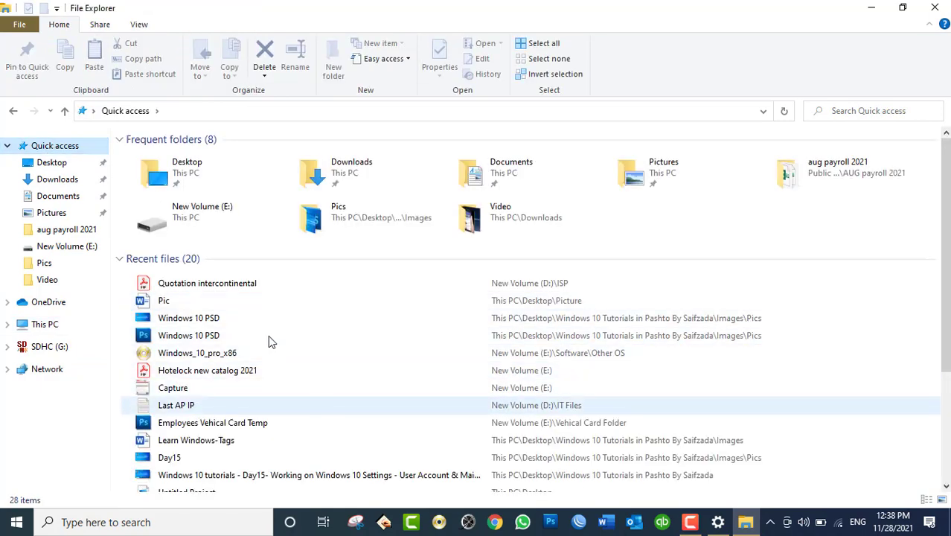
pyautogui.scroll(-3, 251, 354)
pyautogui.scroll(2, 273, 431)
pyautogui.scroll(1, 272, 432)
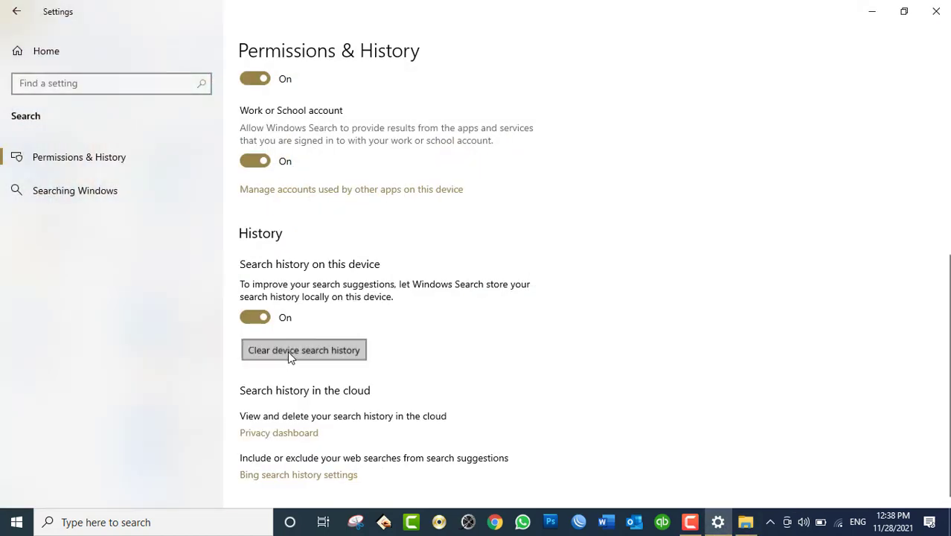
pyautogui.click(746, 521)
pyautogui.scroll(-3, 251, 314)
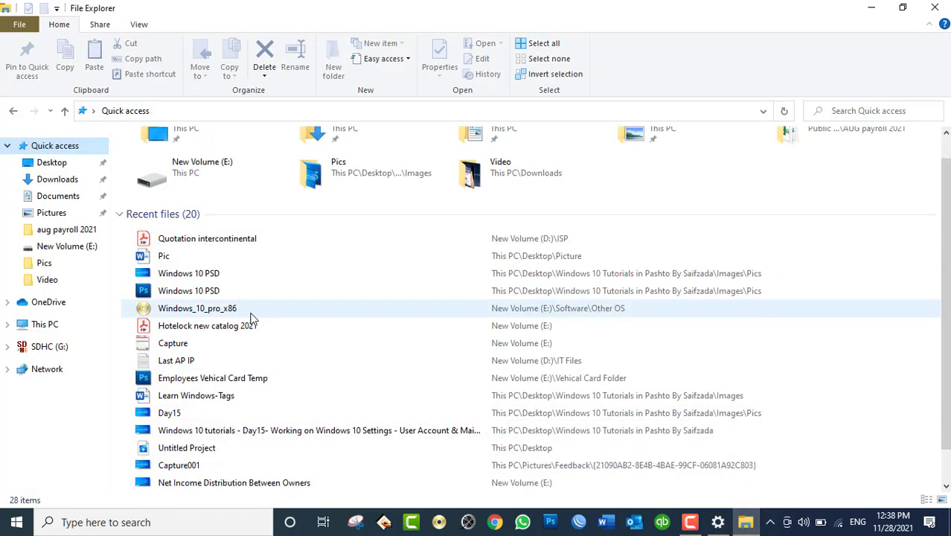
pyautogui.scroll(3, 318, 384)
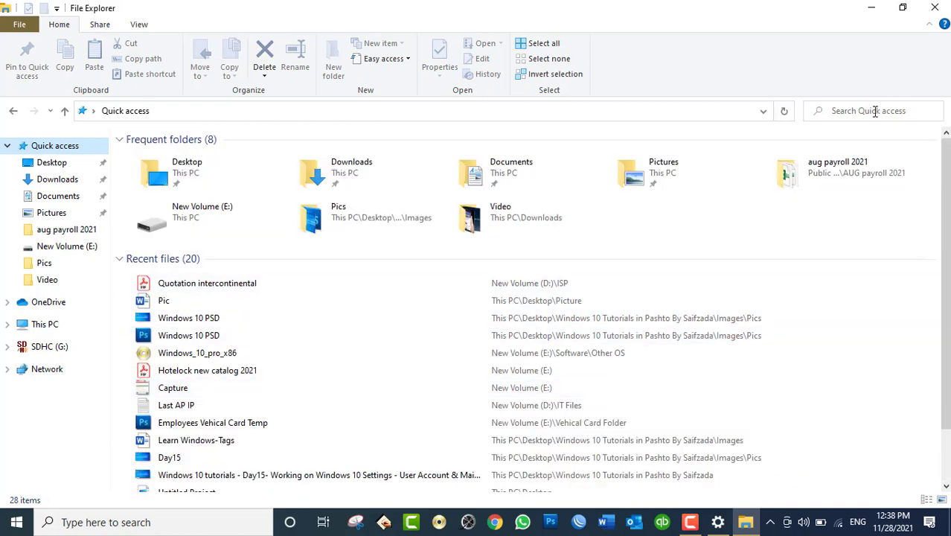
pyautogui.click(851, 121)
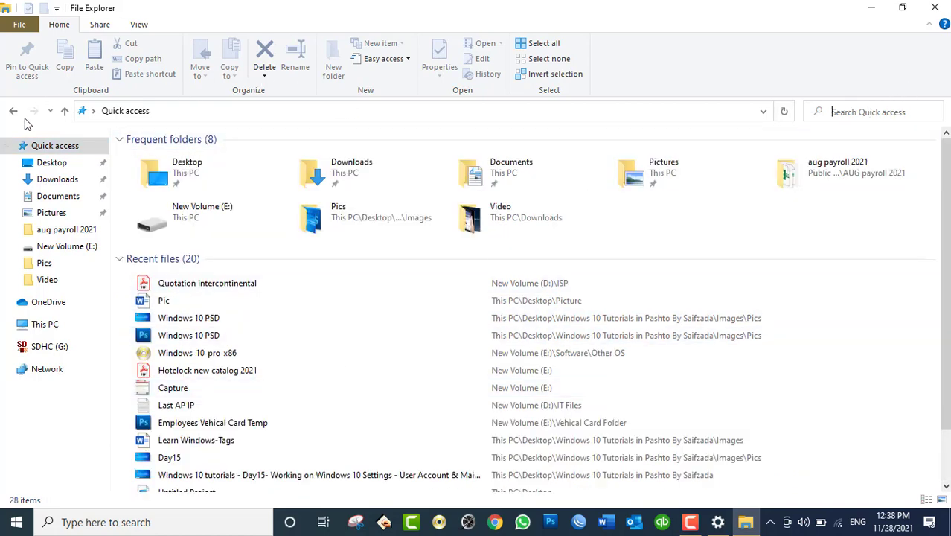
pyautogui.click(935, 8)
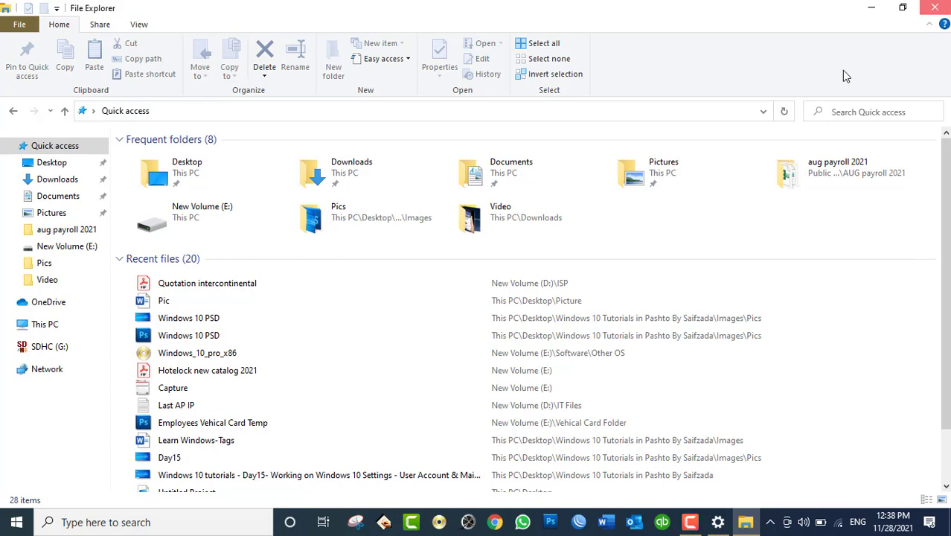
# - Turn off the storing of search history on this device in the Windows Search settings
pyautogui.click(256, 316)
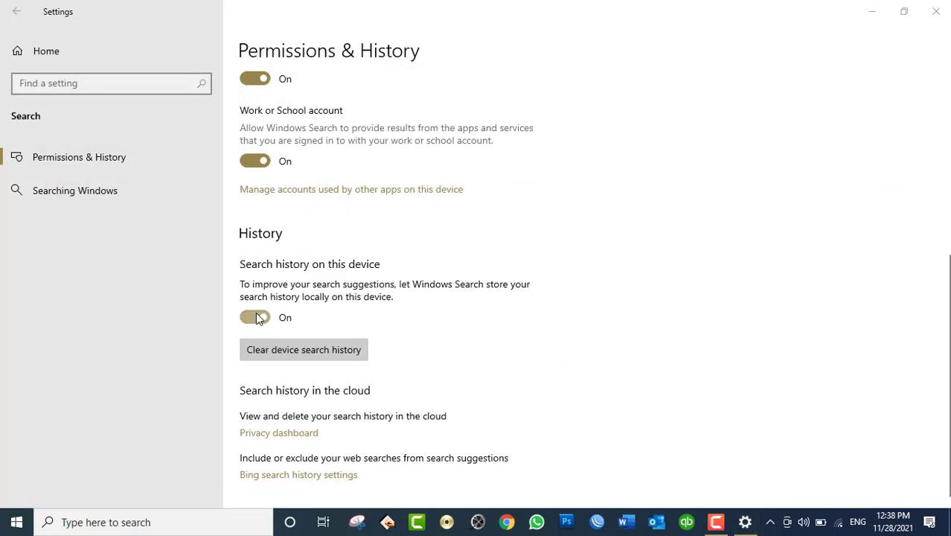
pyautogui.click(745, 521)
pyautogui.click(745, 522)
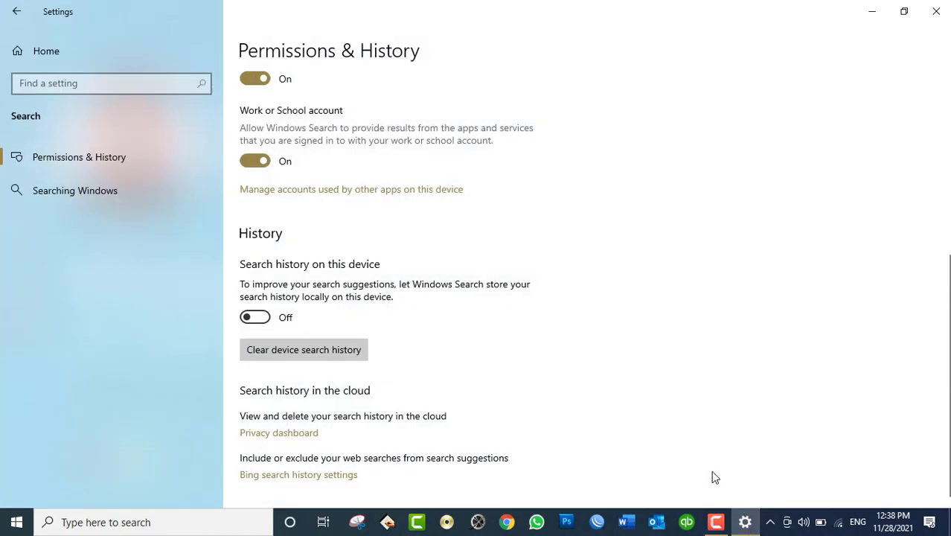
# - Review the Searching Windows settings and set Find My Files to Enhanced
pyautogui.click(66, 198)
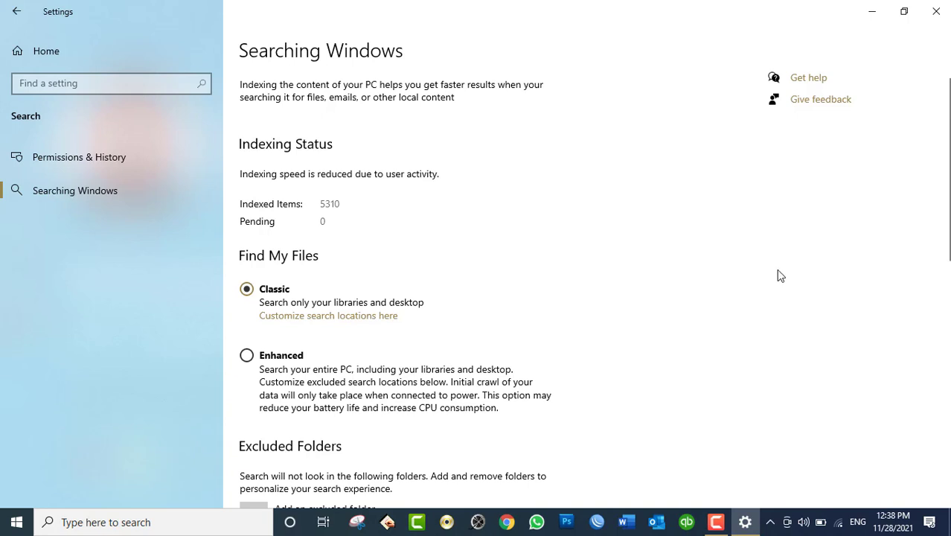
pyautogui.scroll(-3, 780, 275)
pyautogui.scroll(3, 780, 275)
pyautogui.scroll(-1, 509, 316)
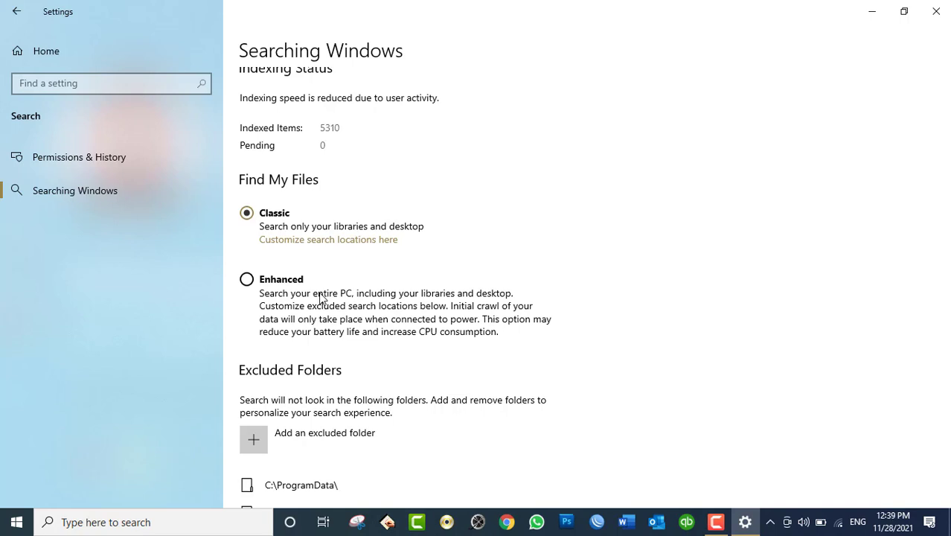
pyautogui.click(247, 280)
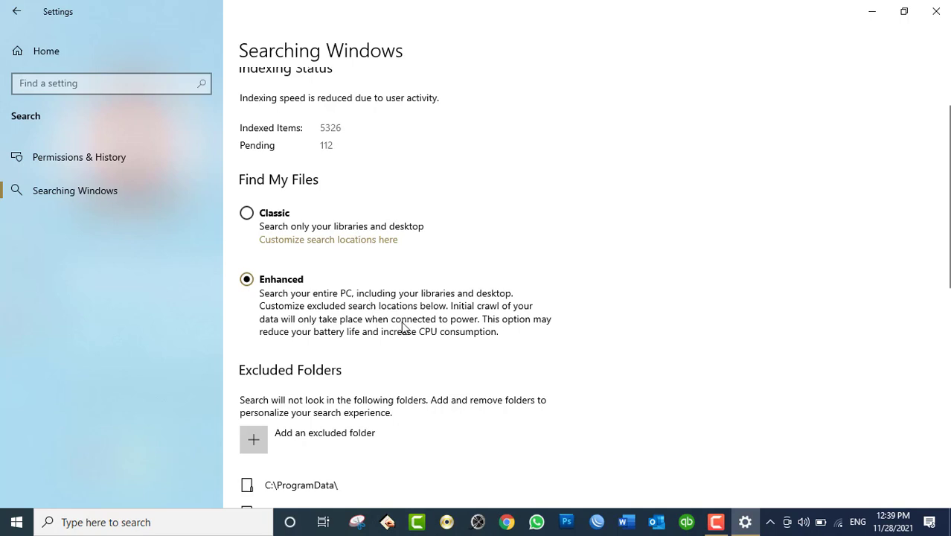
# - Review the excluded folders in the Searching Windows settings and add the Desktop's Picture folder to the list
pyautogui.scroll(-3, 402, 332)
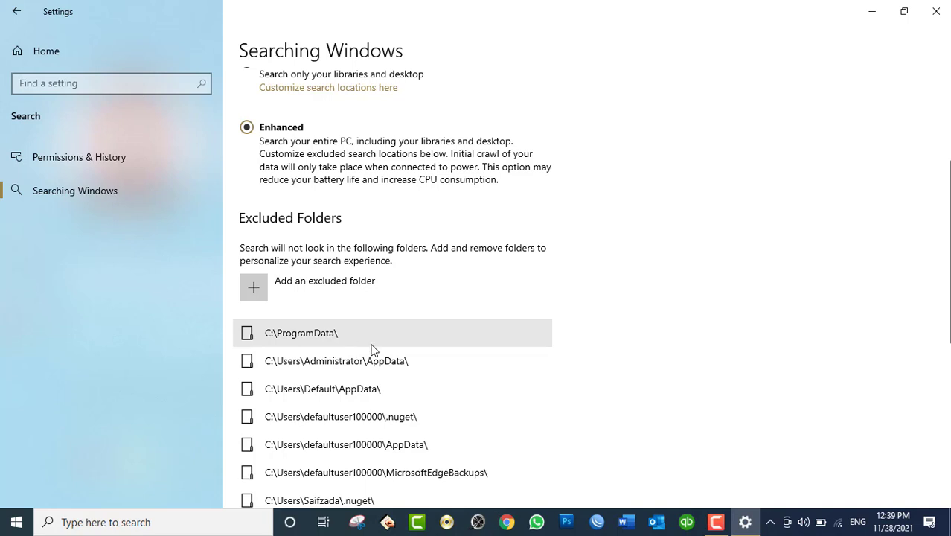
pyautogui.scroll(-3, 369, 347)
pyautogui.scroll(-1, 355, 320)
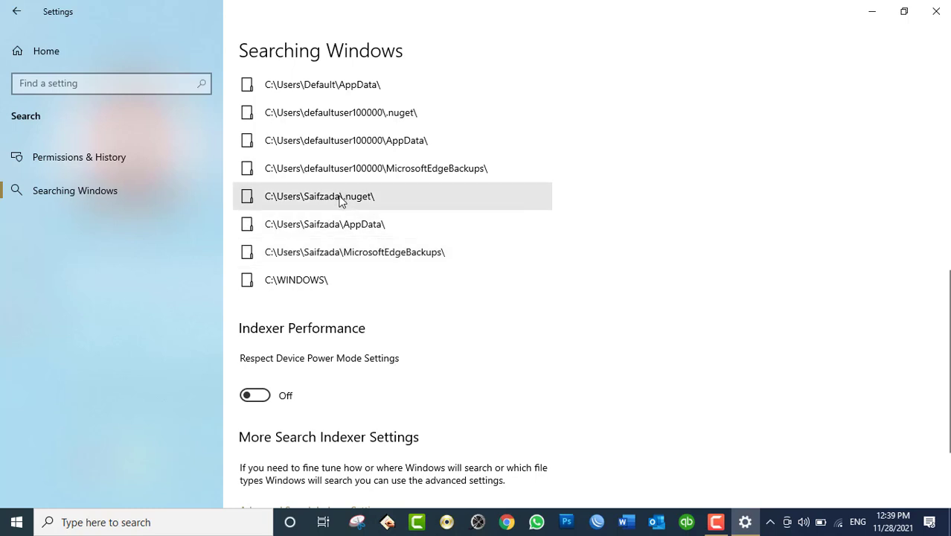
pyautogui.scroll(2, 313, 209)
pyautogui.scroll(2, 292, 149)
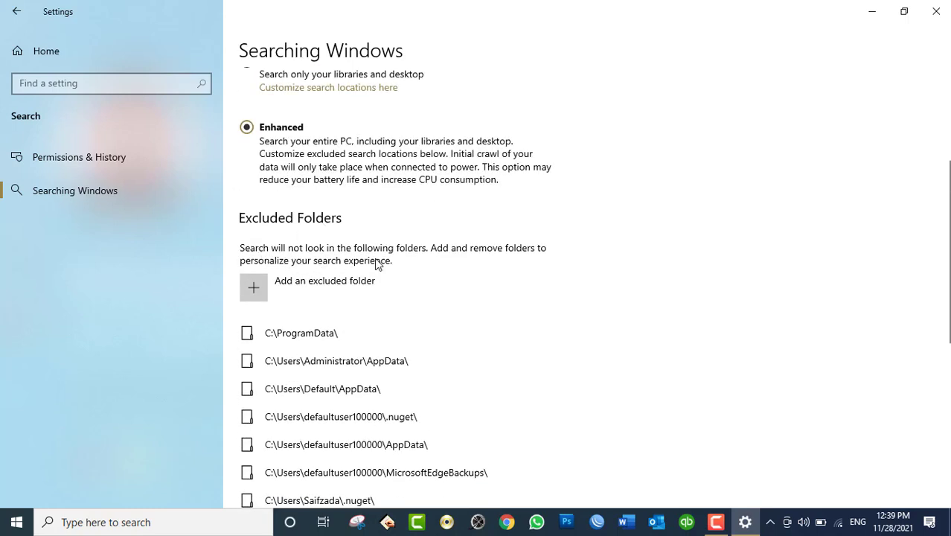
pyautogui.scroll(-1, 420, 257)
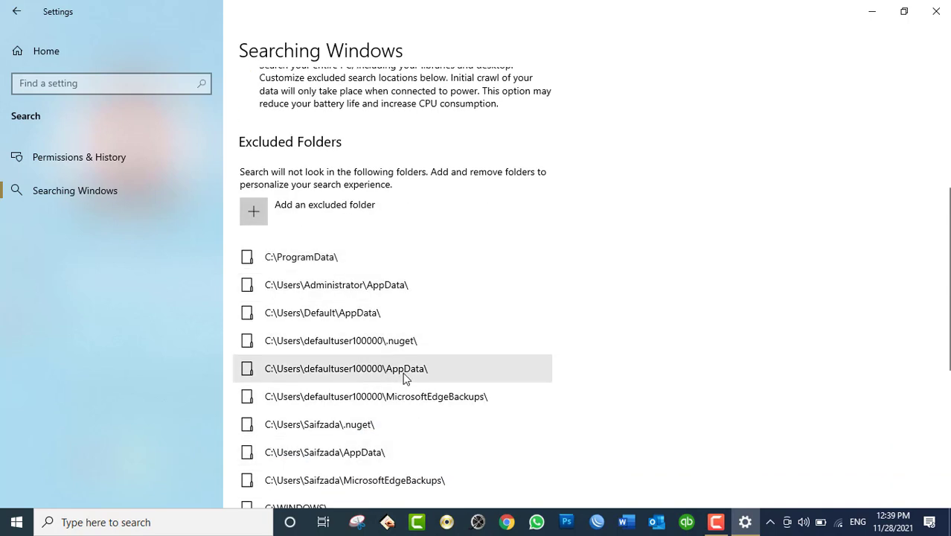
pyautogui.click(254, 210)
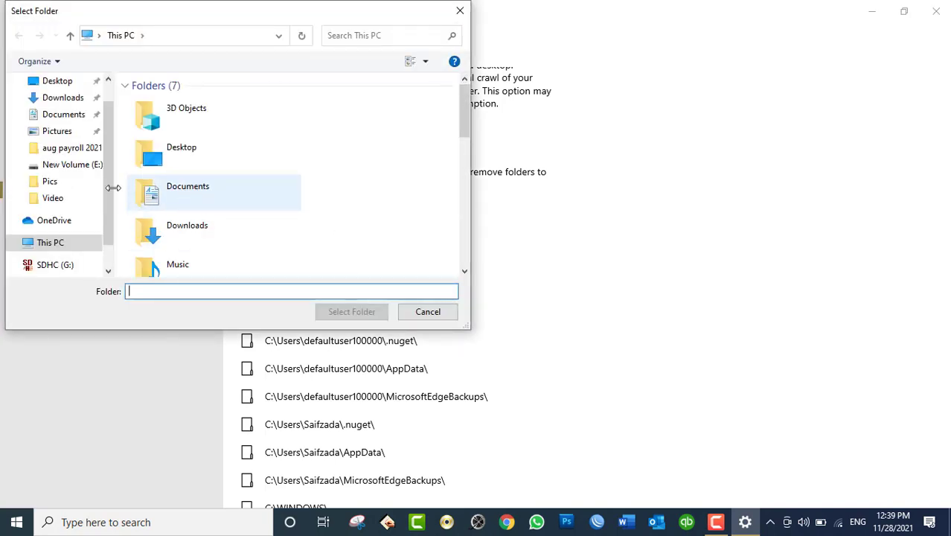
pyautogui.moveTo(106, 186); pyautogui.dragTo(107, 132)
pyautogui.click(56, 109)
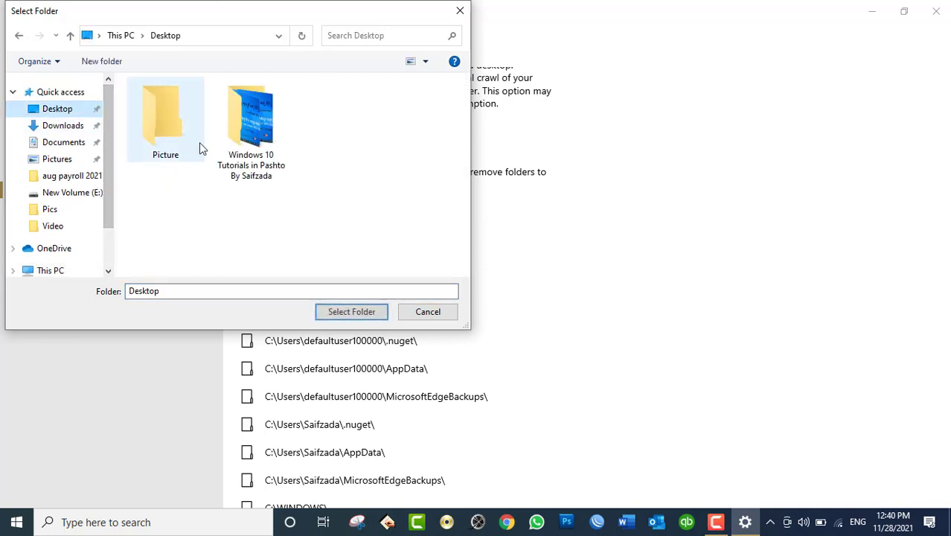
pyautogui.click(155, 121)
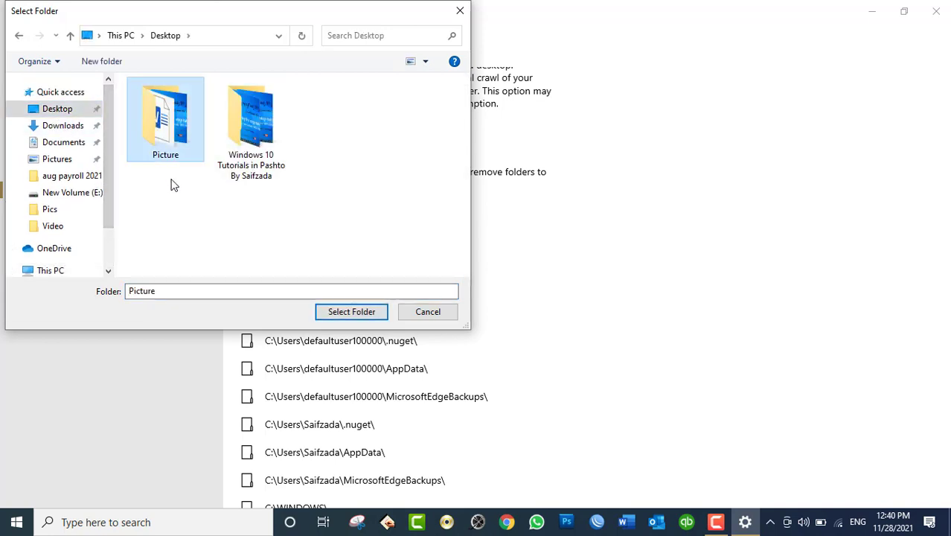
pyautogui.click(345, 312)
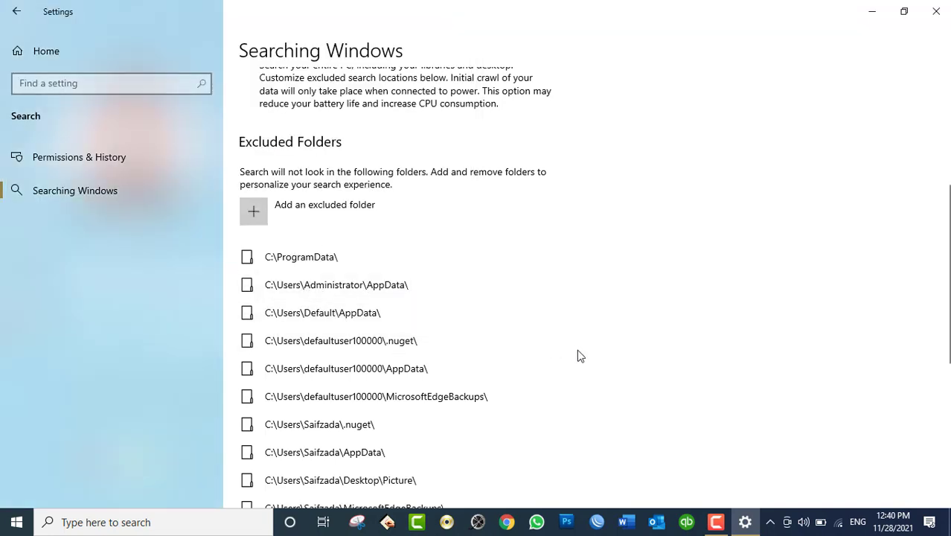
pyautogui.scroll(-3, 578, 354)
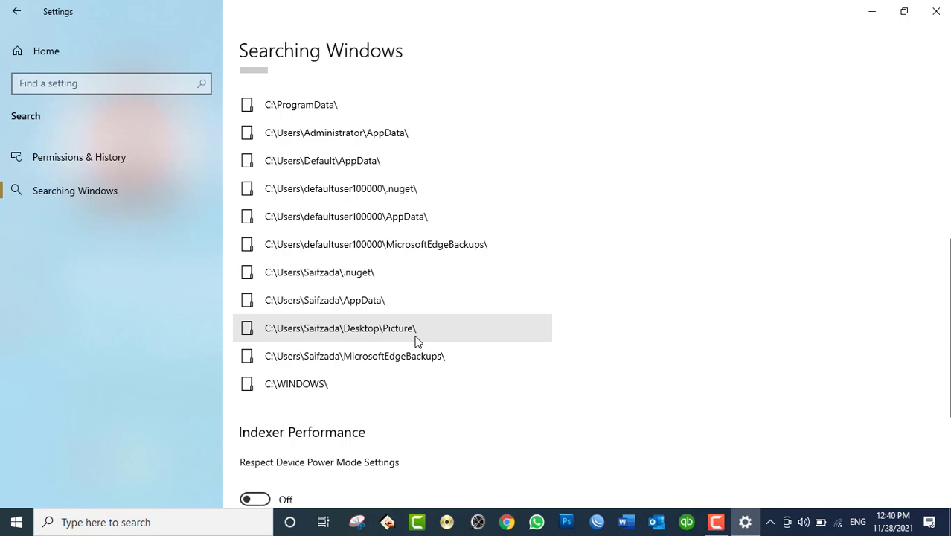
# - Close Settings, refresh the desktop, and search This PC for "Baghlan" in File Explorer
pyautogui.click(937, 11)
pyautogui.rightClick(186, 23)
pyautogui.click(201, 58)
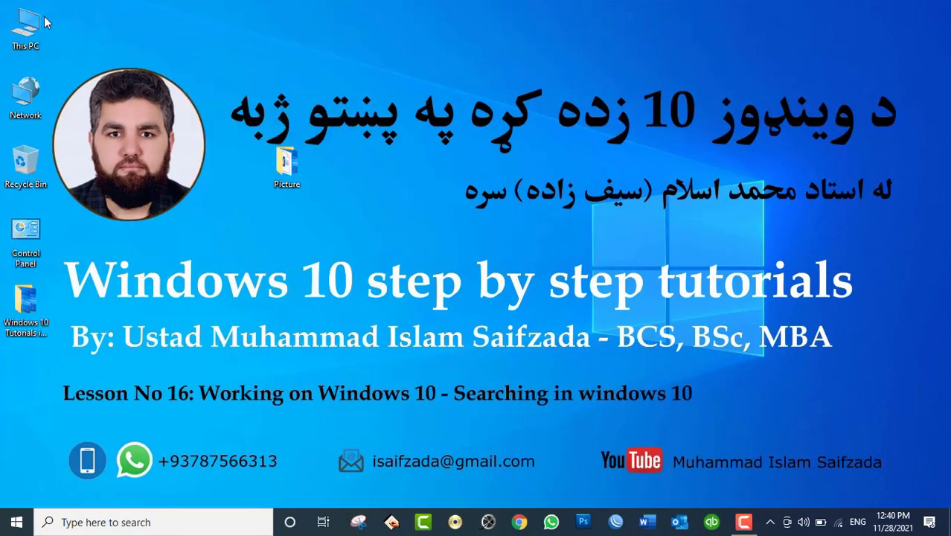
pyautogui.doubleClick(26, 26)
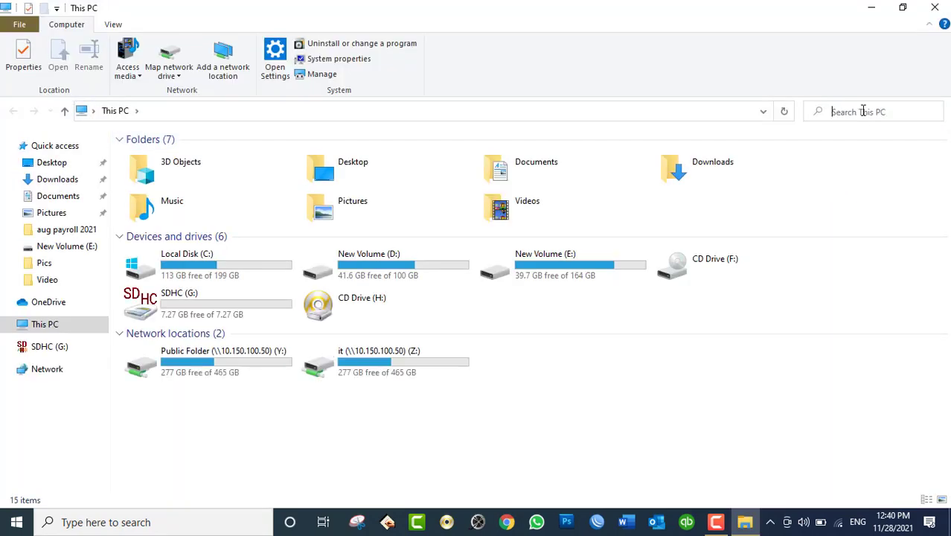
pyautogui.click(863, 111)
pyautogui.write('Baghlan')
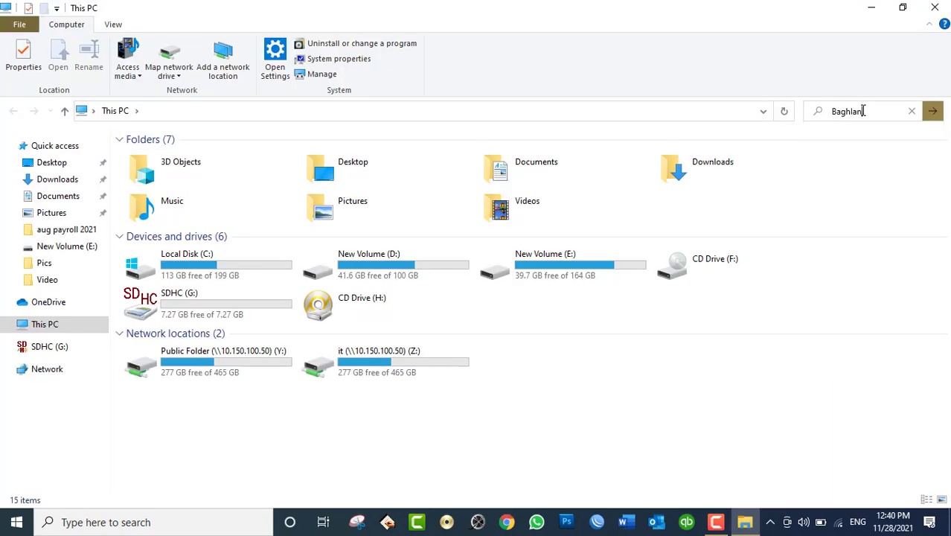
pyautogui.press('Return')
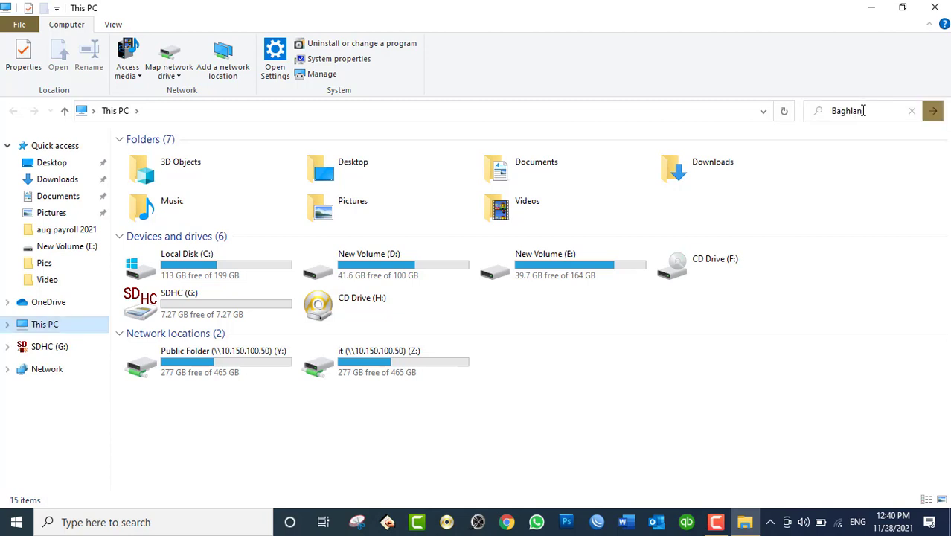
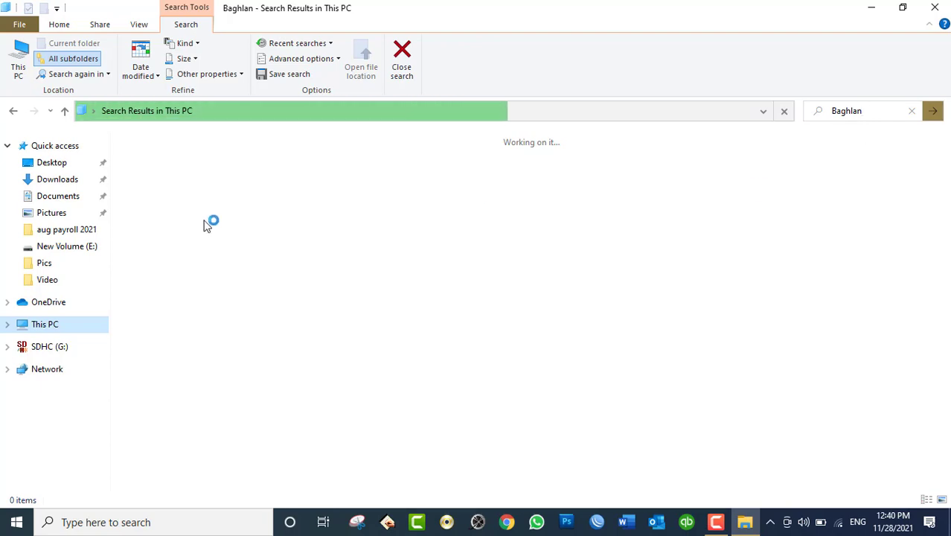
# - Search the Desktop folder for "baghlan" and minimize the File Explorer window
pyautogui.click(53, 163)
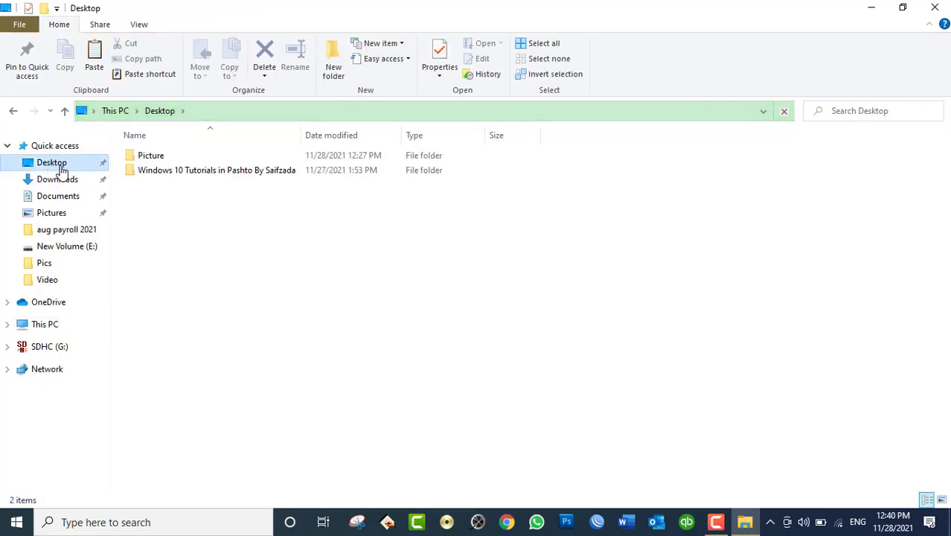
pyautogui.click(856, 116)
pyautogui.write('b')
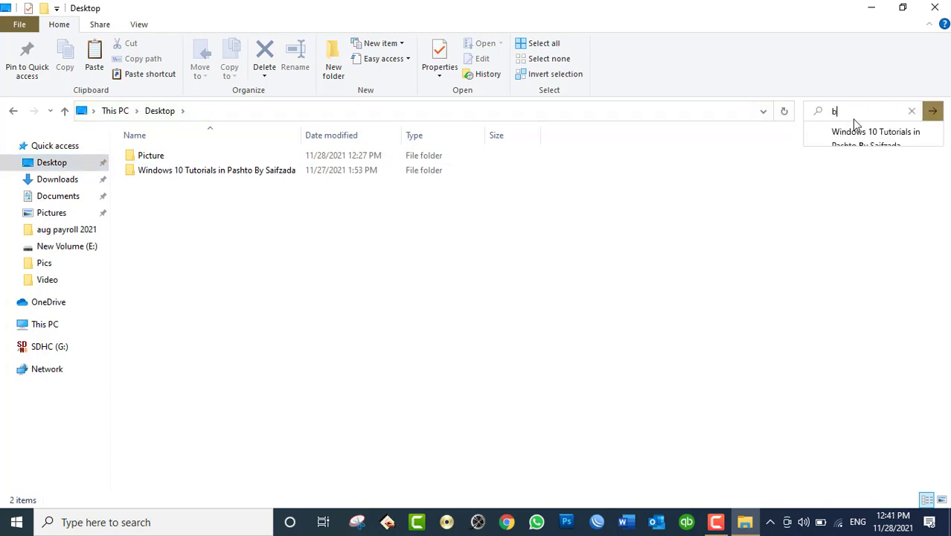
pyautogui.write('ghla')
pyautogui.press('BackSpace')
pyautogui.press('BackSpace')
pyautogui.press('BackSpace')
pyautogui.press('BackSpace')
pyautogui.write('ag')
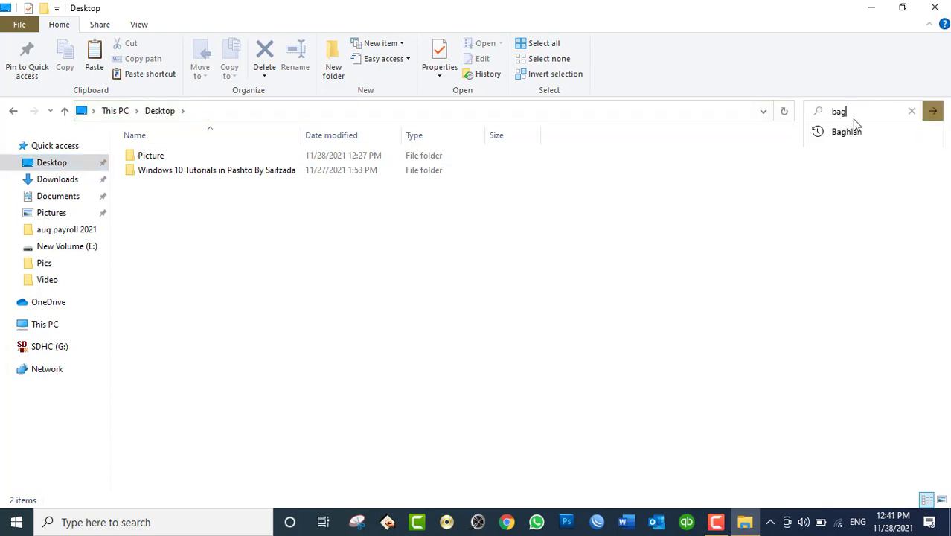
pyautogui.write('hlan')
pyautogui.press('Return')
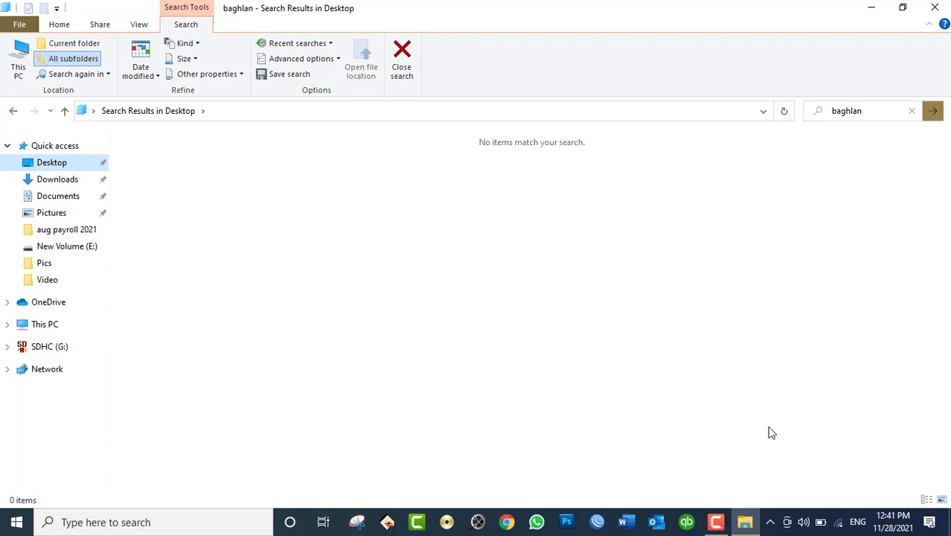
pyautogui.click(745, 521)
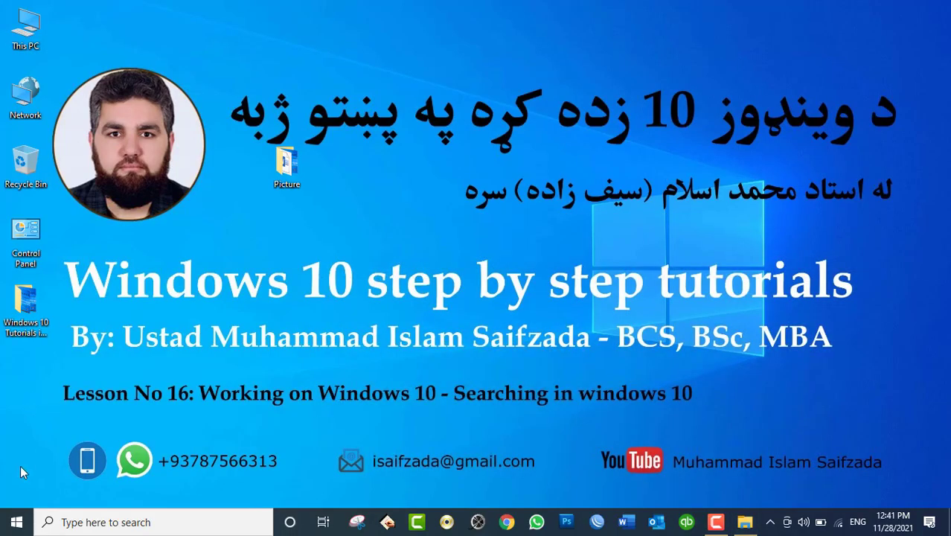
# - Remove the Desktop's Picture folder from the excluded folders in the Searching Windows settings and close Settings
pyautogui.click(17, 522)
pyautogui.click(16, 457)
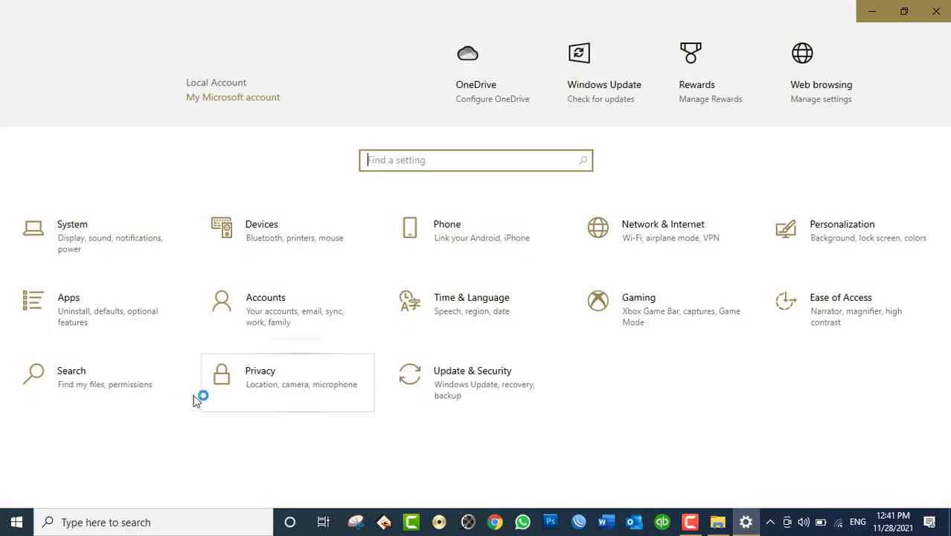
pyautogui.click(107, 395)
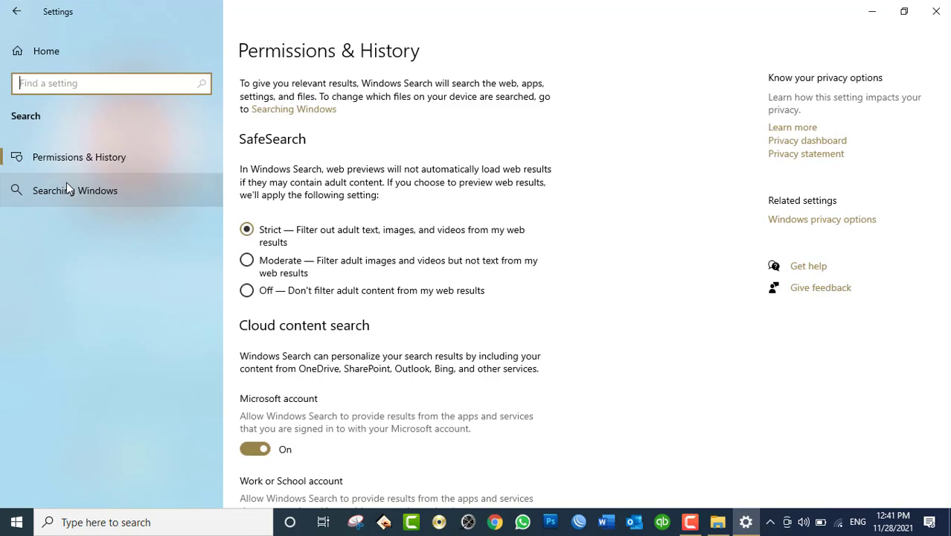
pyautogui.click(83, 200)
pyautogui.scroll(-3, 384, 338)
pyautogui.scroll(-7, 383, 338)
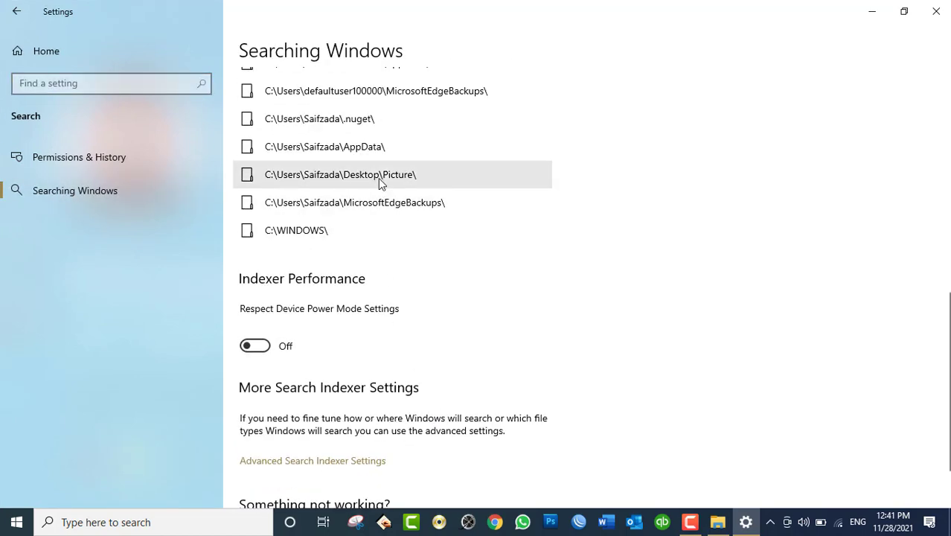
pyautogui.click(394, 182)
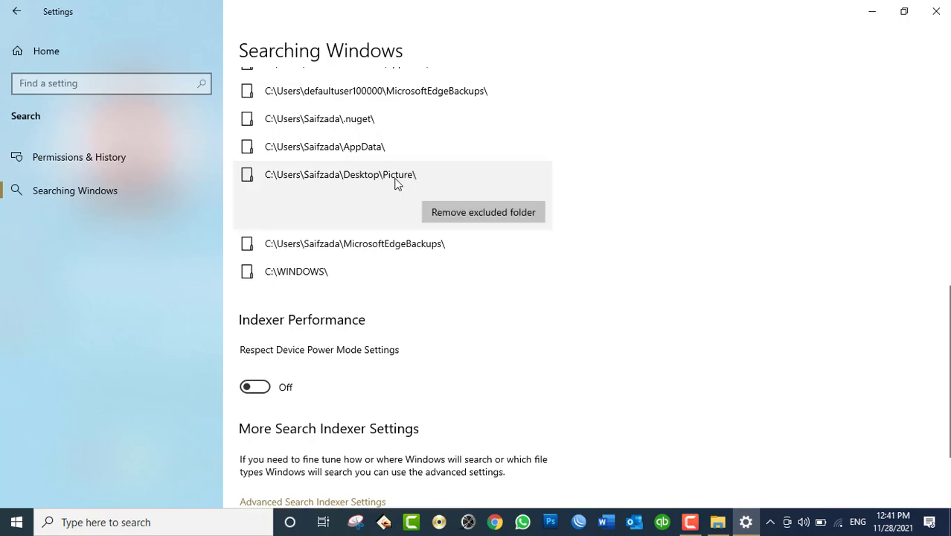
pyautogui.click(462, 213)
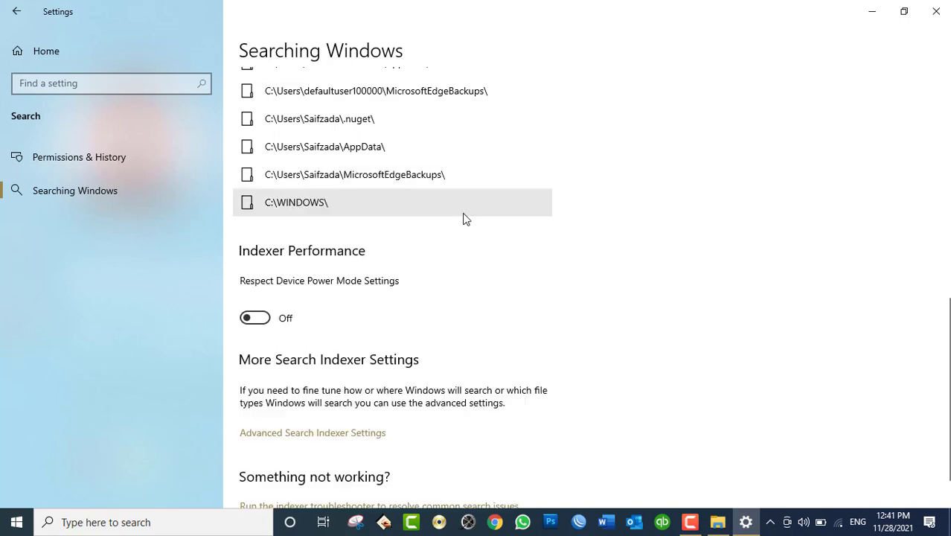
pyautogui.click(936, 11)
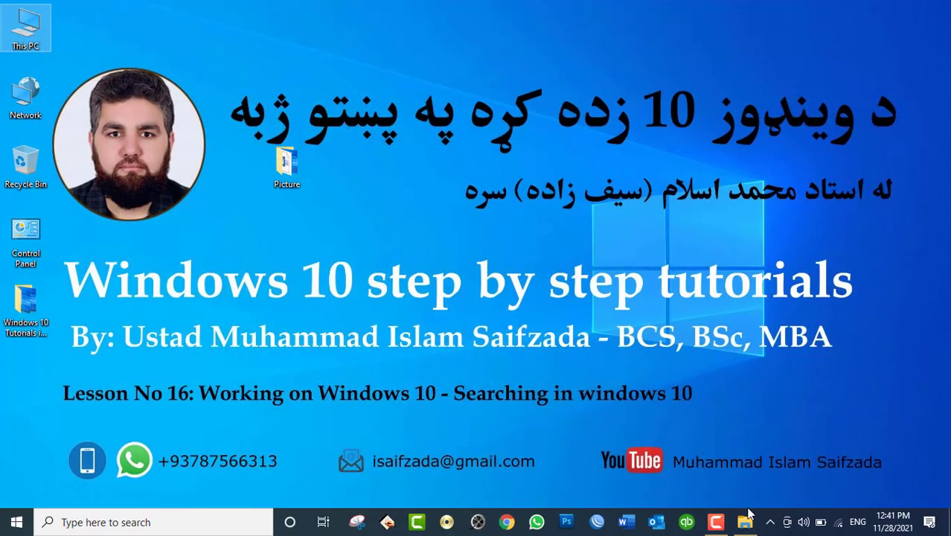
# - Run the "baghlan" search on the Desktop folder again in File Explorer, look through the results, and close the window
pyautogui.click(745, 520)
pyautogui.click(868, 109)
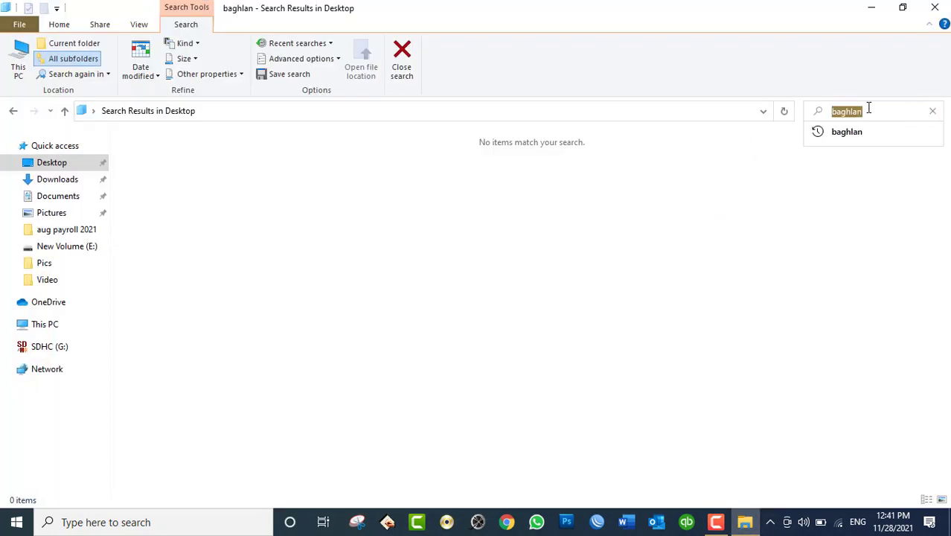
pyautogui.click(873, 134)
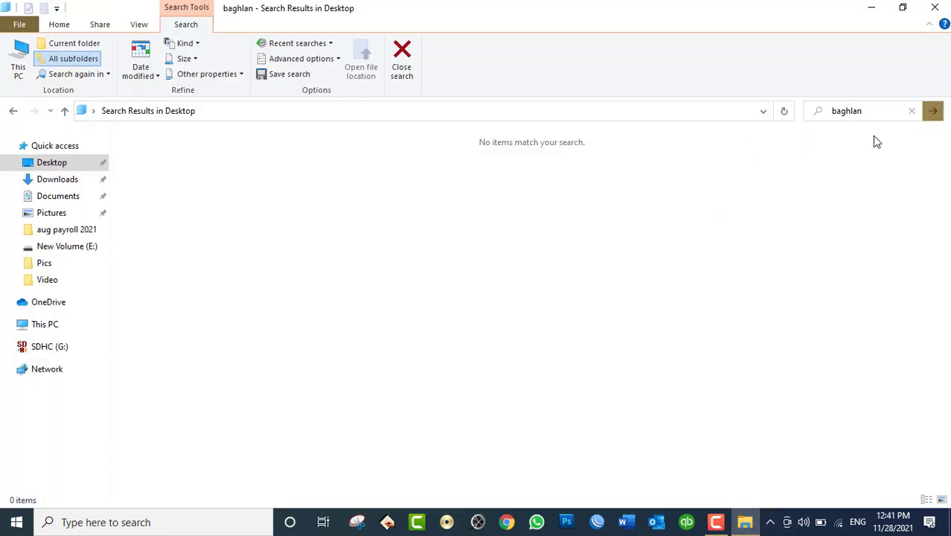
pyautogui.click(935, 111)
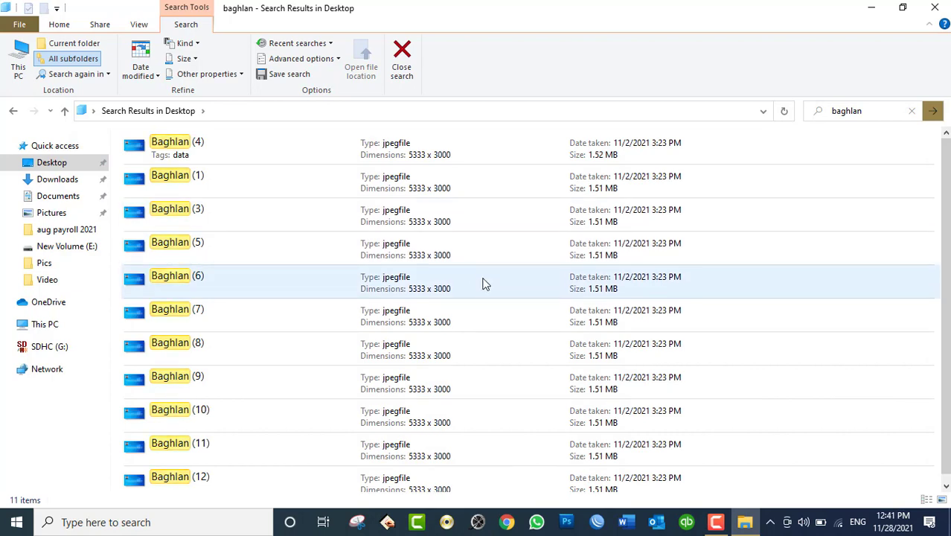
pyautogui.scroll(-1, 482, 284)
pyautogui.scroll(1, 483, 284)
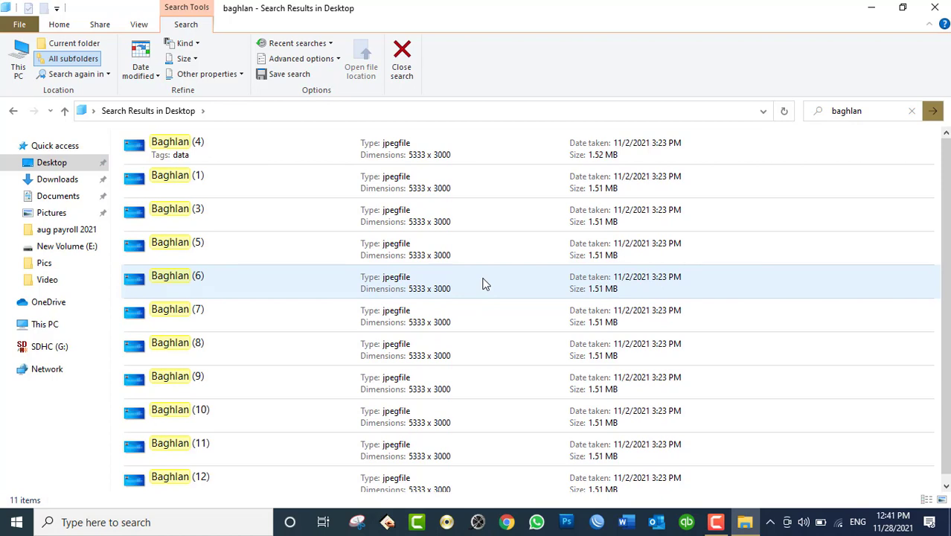
pyautogui.click(935, 7)
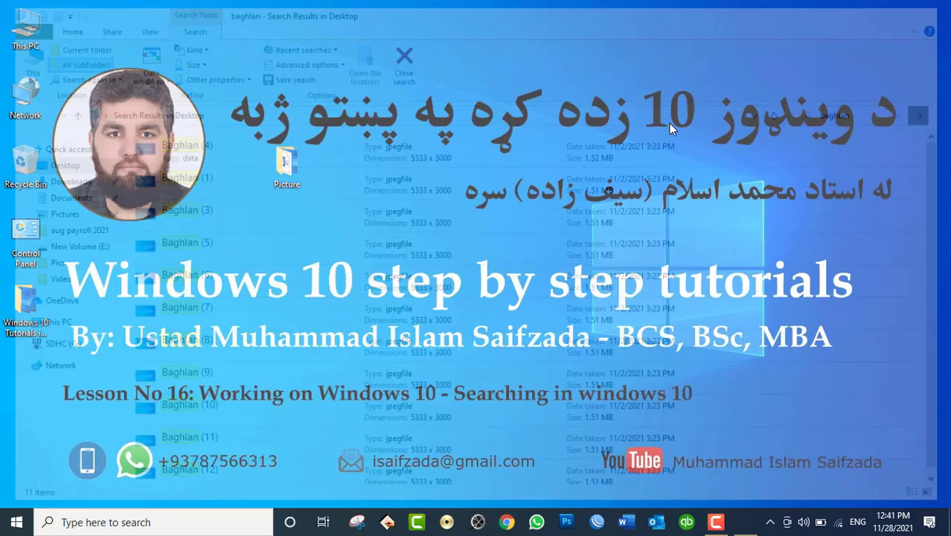
# - Reopen the Search settings, look over Permissions & History, and display the Searching Windows page
pyautogui.click(17, 522)
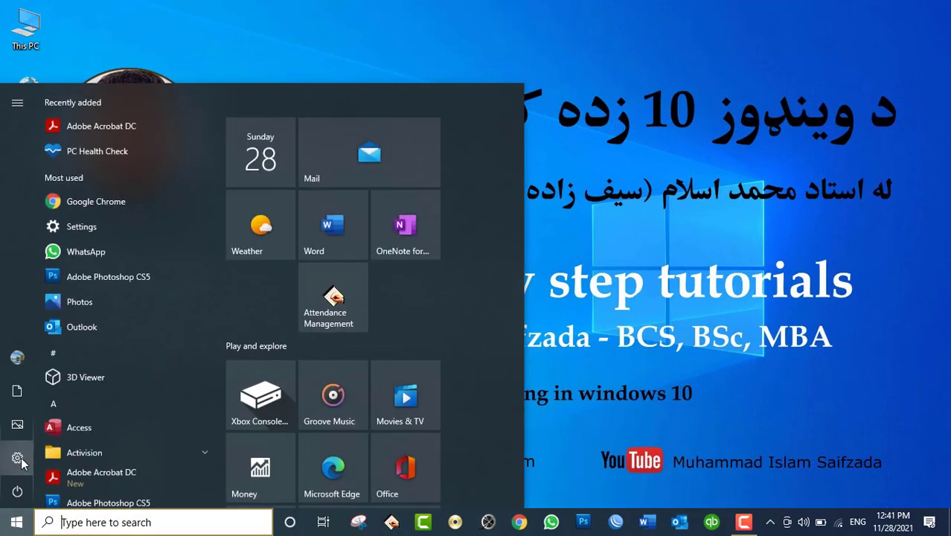
pyautogui.click(19, 459)
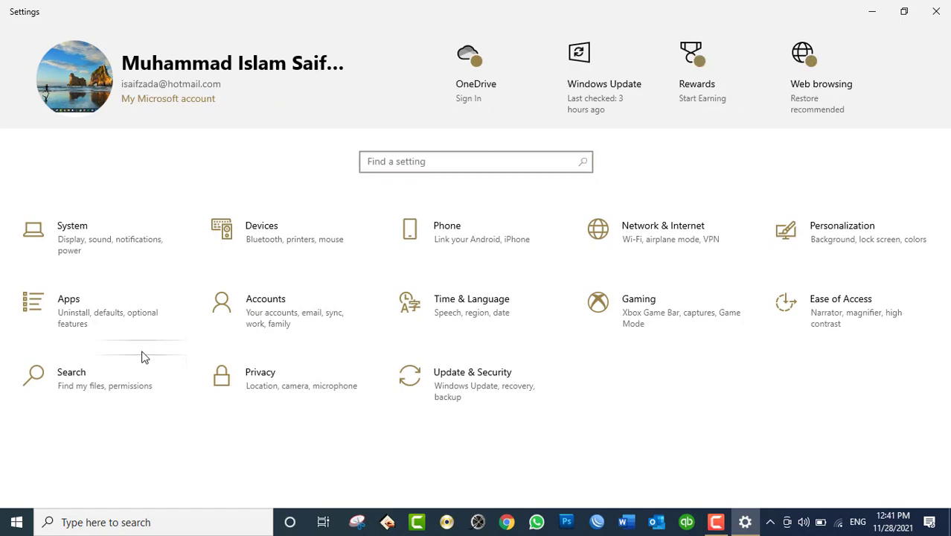
pyautogui.click(122, 378)
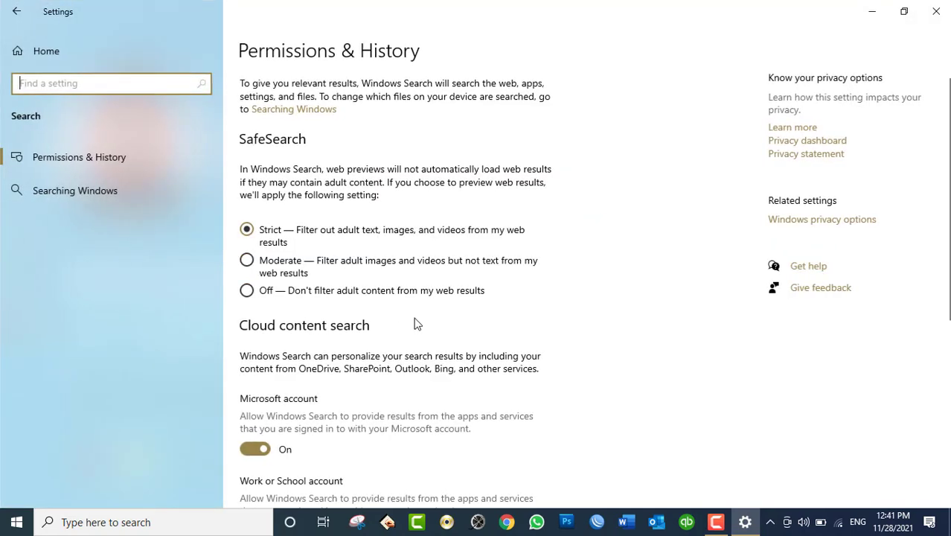
pyautogui.scroll(-5, 454, 370)
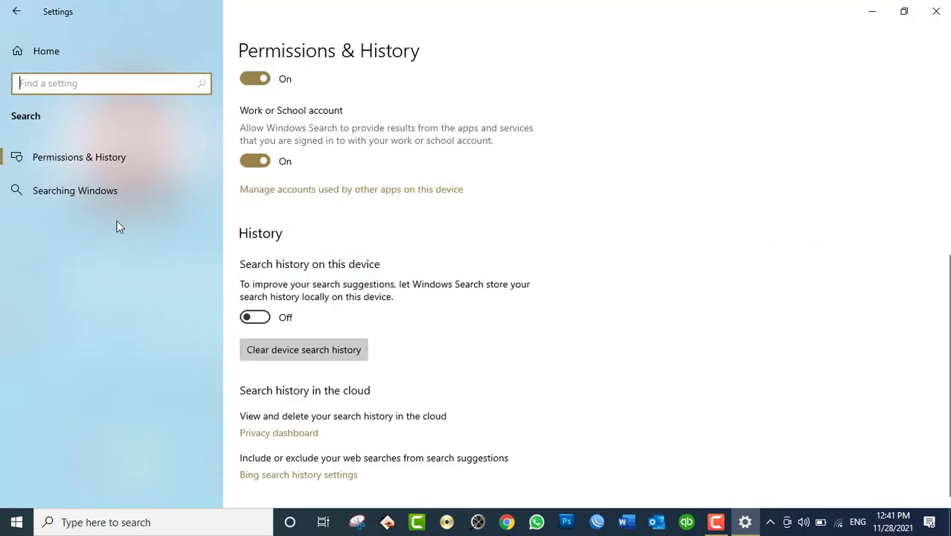
pyautogui.click(93, 196)
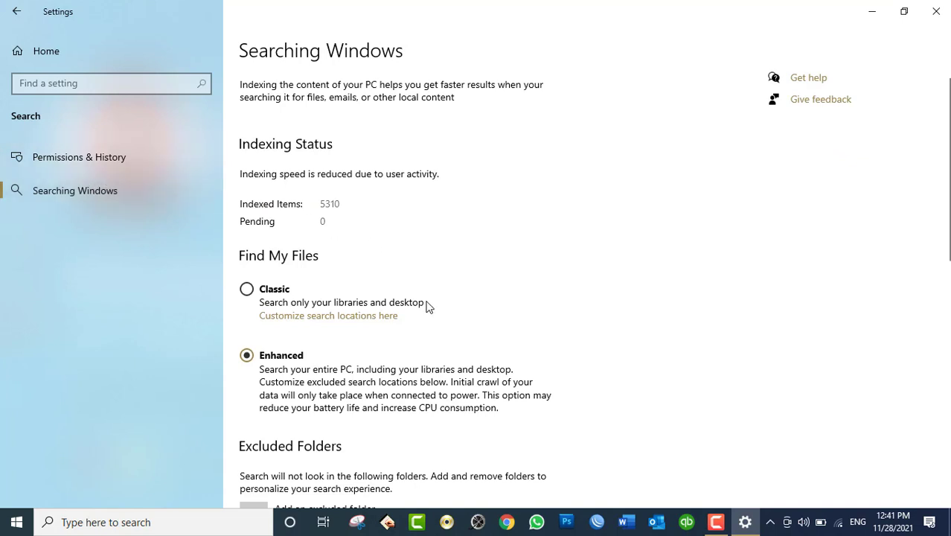
# - Look over the Searching Windows page and switch Find My Files to Classic and back to Enhanced
pyautogui.scroll(-4, 428, 305)
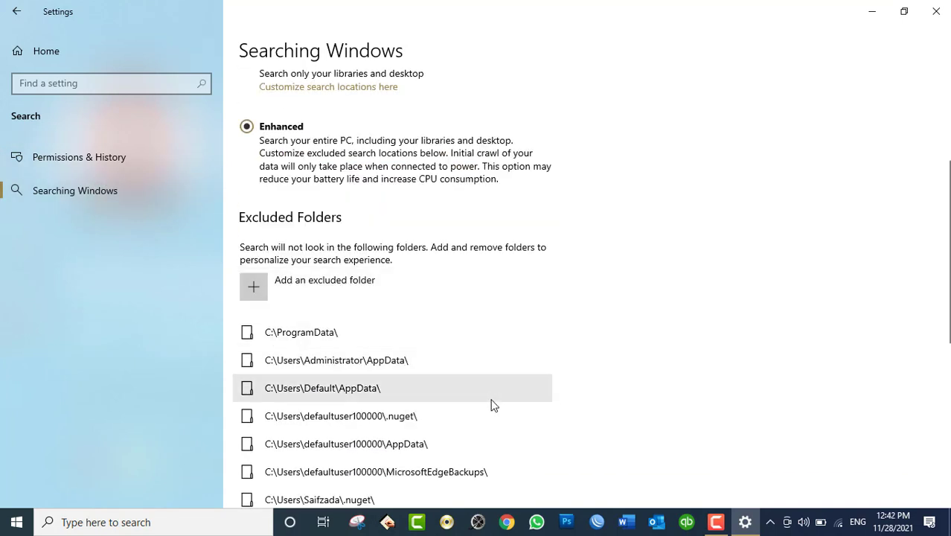
pyautogui.scroll(-4, 491, 405)
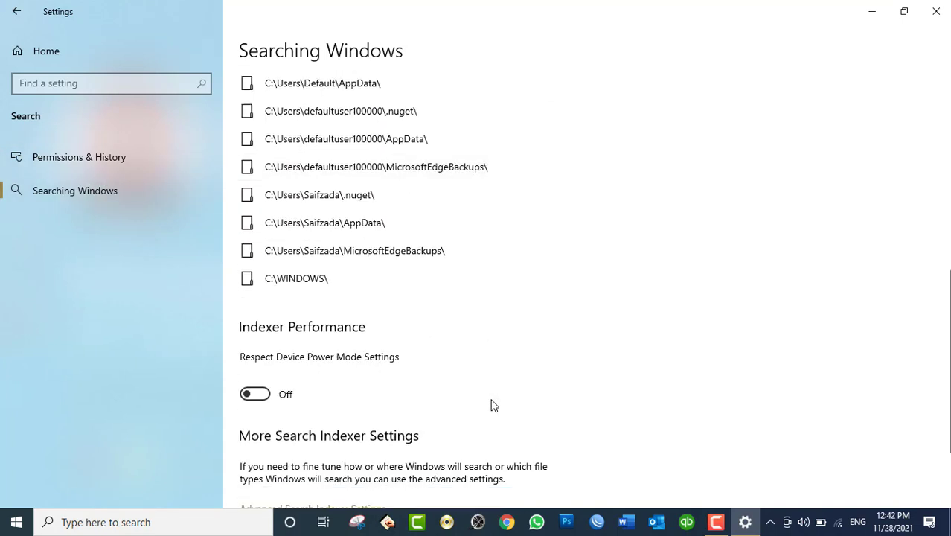
pyautogui.scroll(-2, 491, 405)
pyautogui.scroll(5, 541, 426)
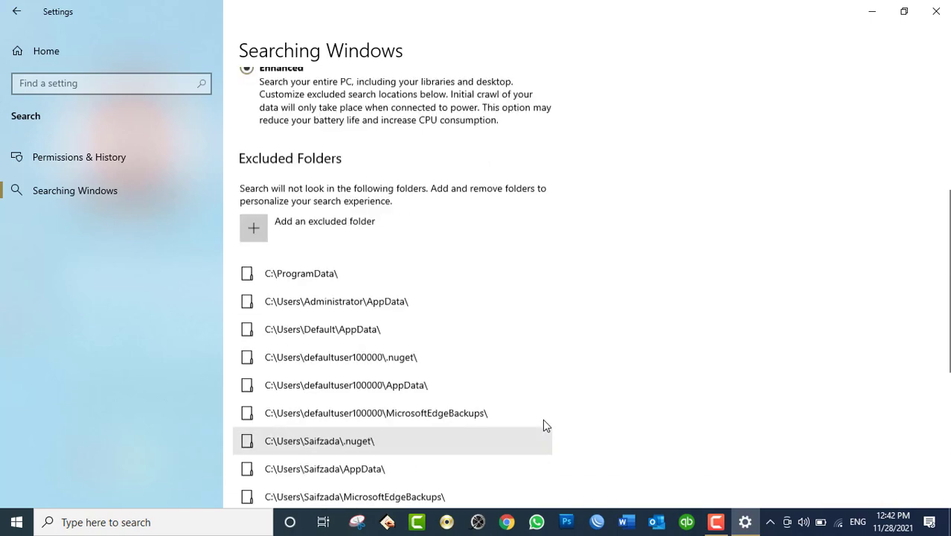
pyautogui.scroll(4, 521, 417)
pyautogui.scroll(-1, 425, 394)
pyautogui.scroll(1, 325, 268)
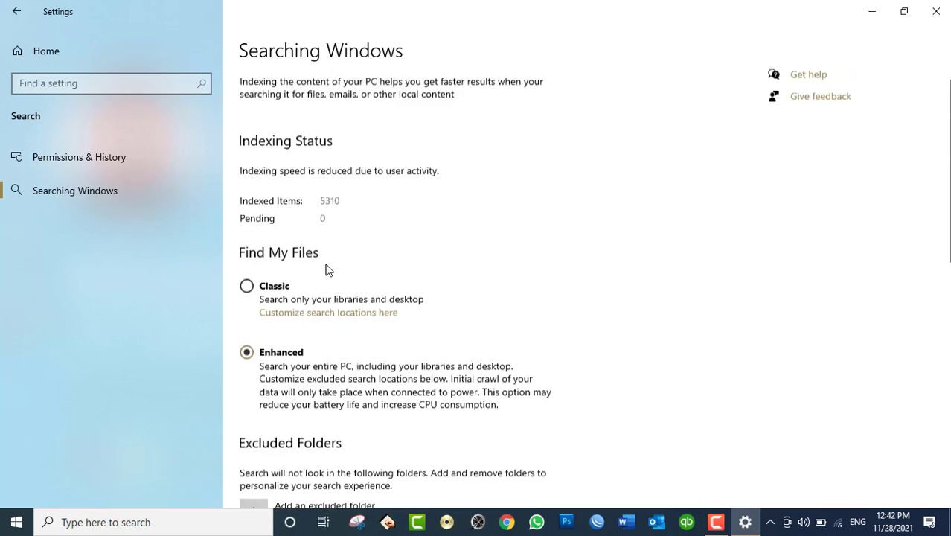
pyautogui.click(246, 289)
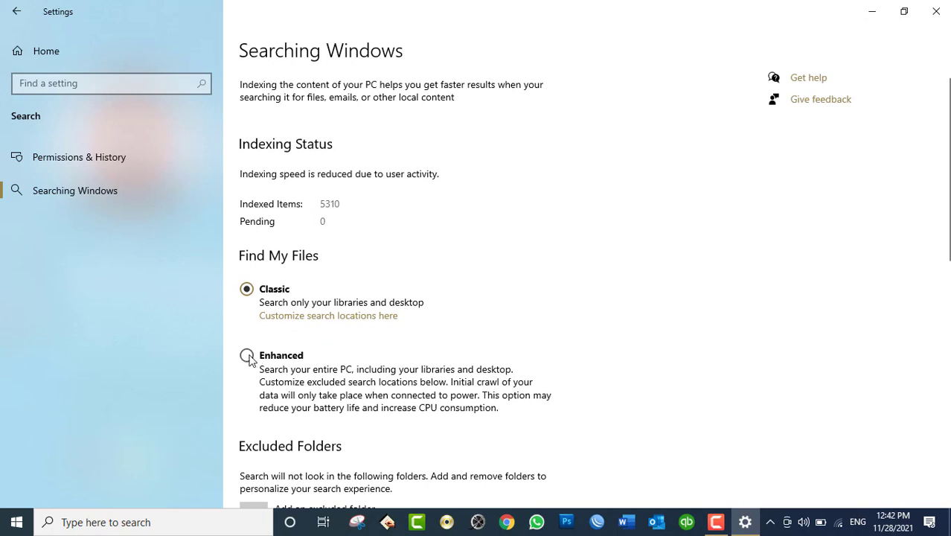
pyautogui.click(281, 356)
# - Turn on search history on this device in the Permissions & History settings and close Settings
pyautogui.click(103, 157)
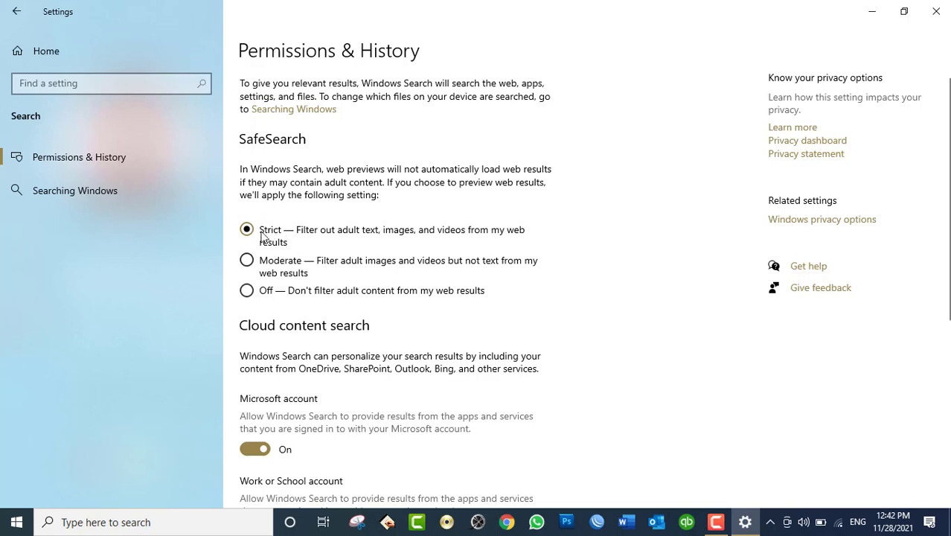
pyautogui.scroll(-2, 299, 268)
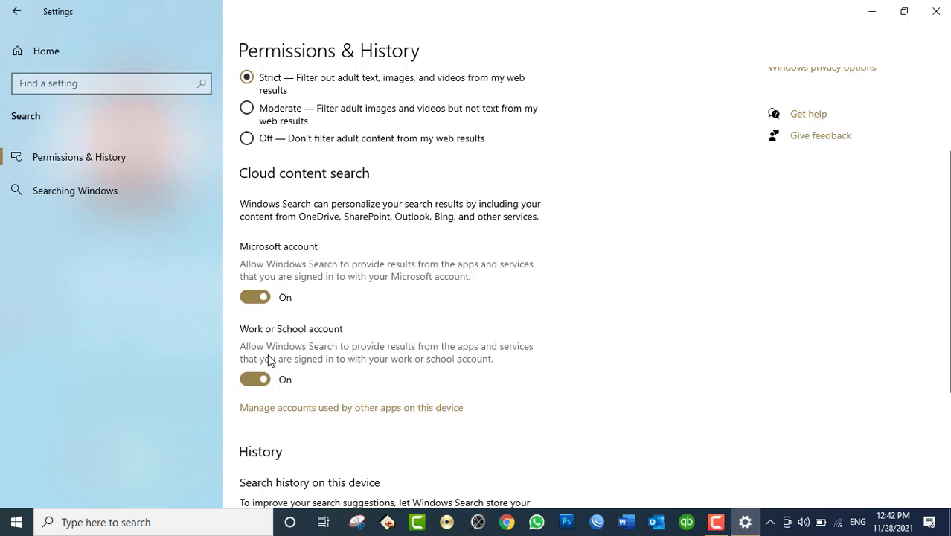
pyautogui.scroll(-3, 270, 357)
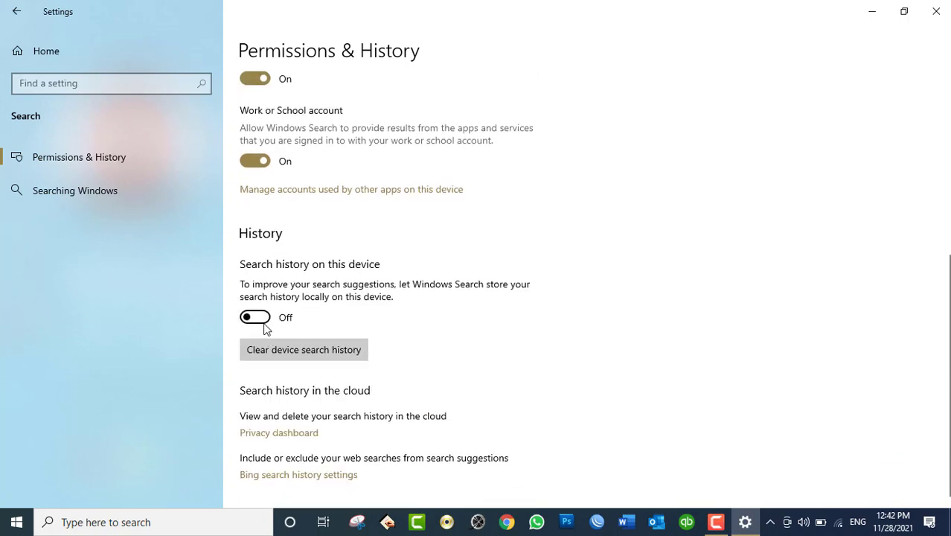
pyautogui.click(262, 318)
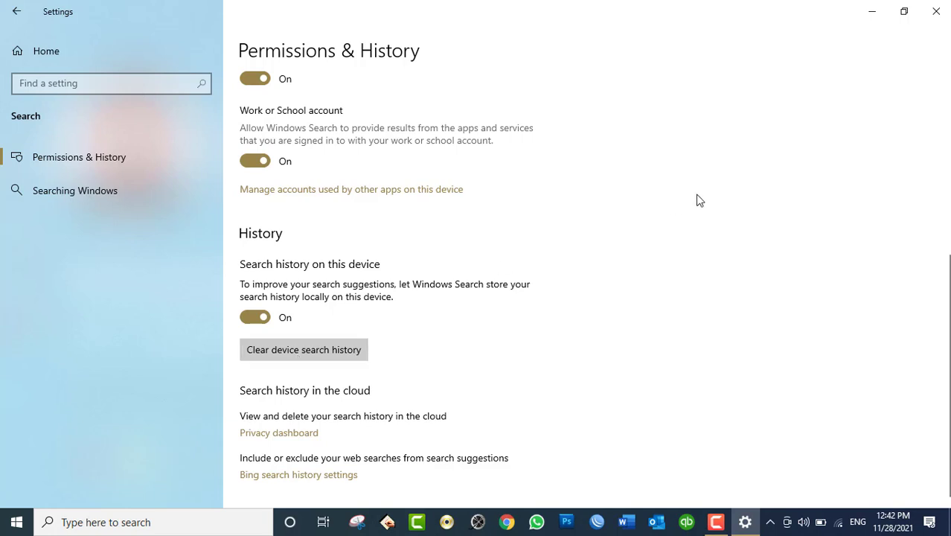
pyautogui.scroll(5, 843, 90)
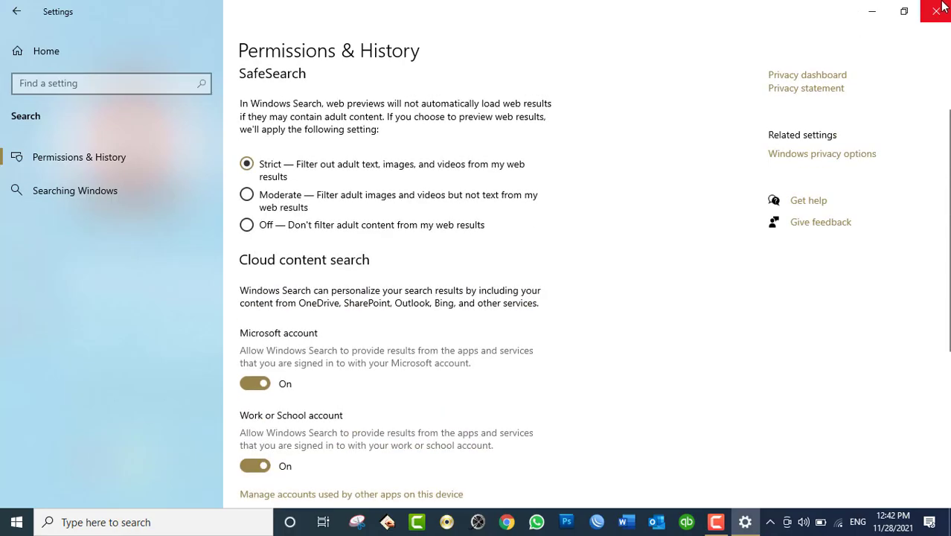
pyautogui.hotkey('alt', 'F4')
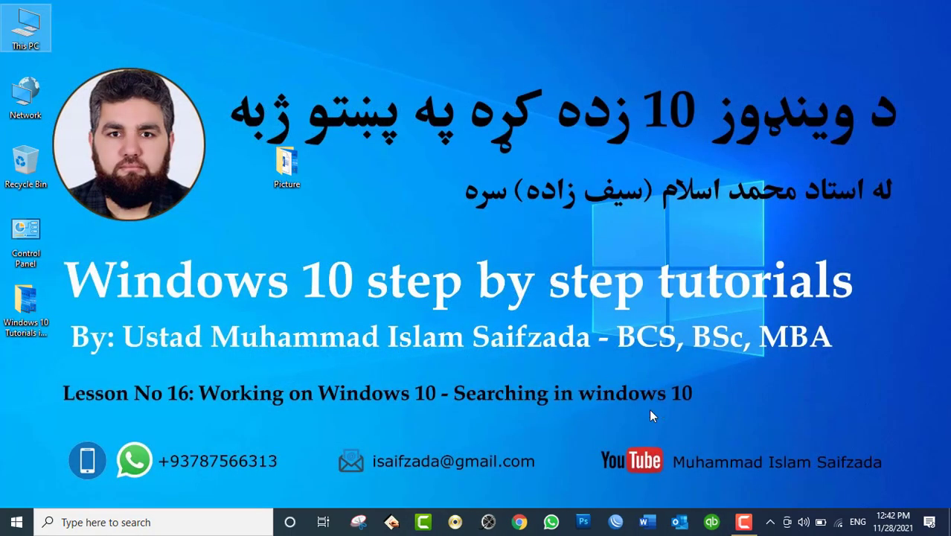
# - Open and close the This PC window, and display the taskbar's search panel
pyautogui.doubleClick(28, 31)
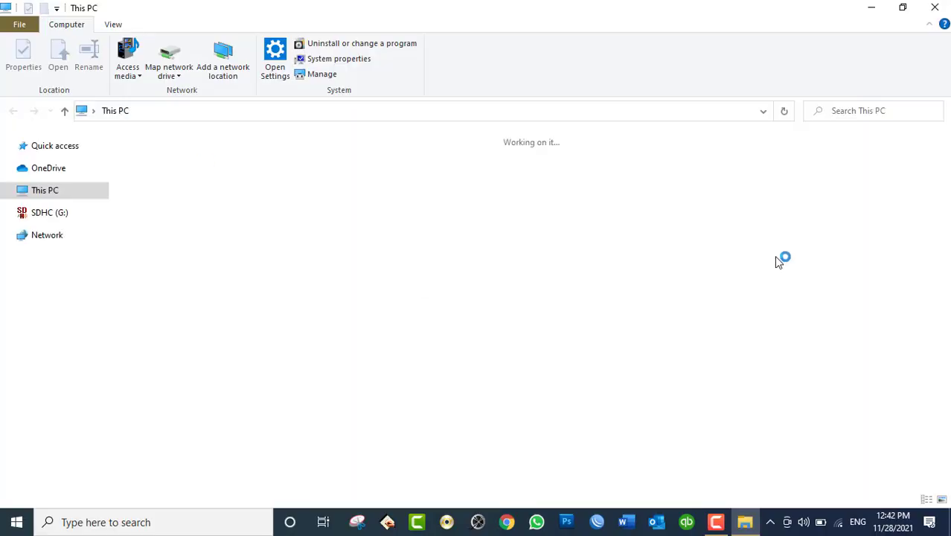
pyautogui.click(934, 8)
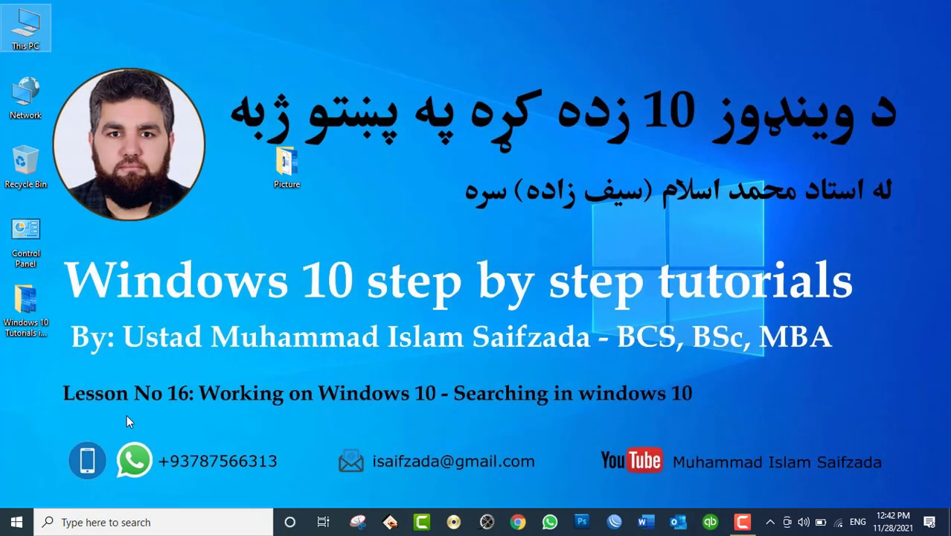
pyautogui.click(116, 519)
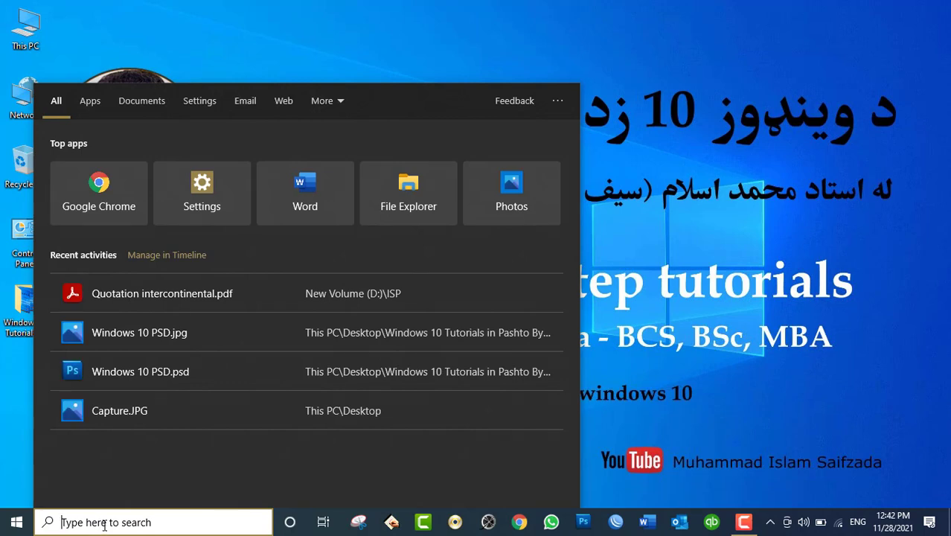
# - Set the taskbar's Search display to Hidden
pyautogui.rightClick(775, 533)
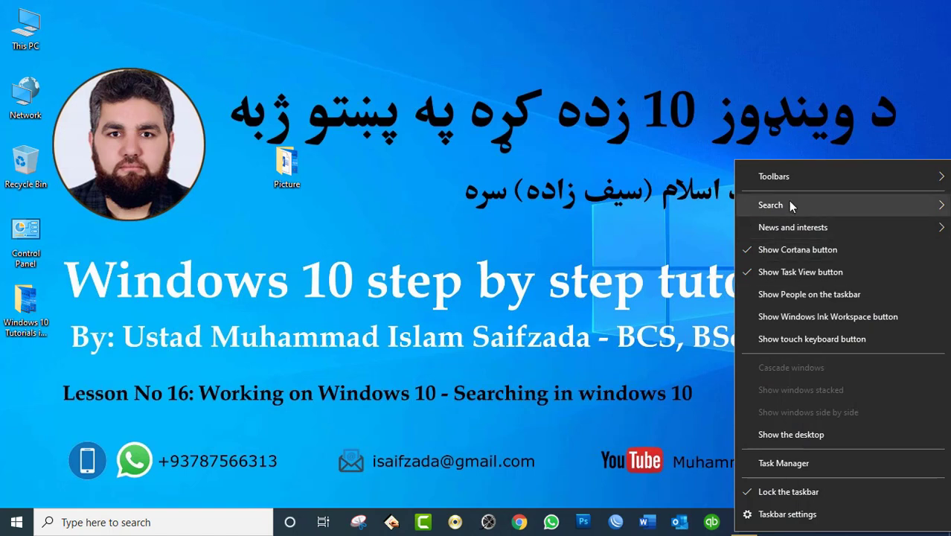
pyautogui.moveTo(791, 207)
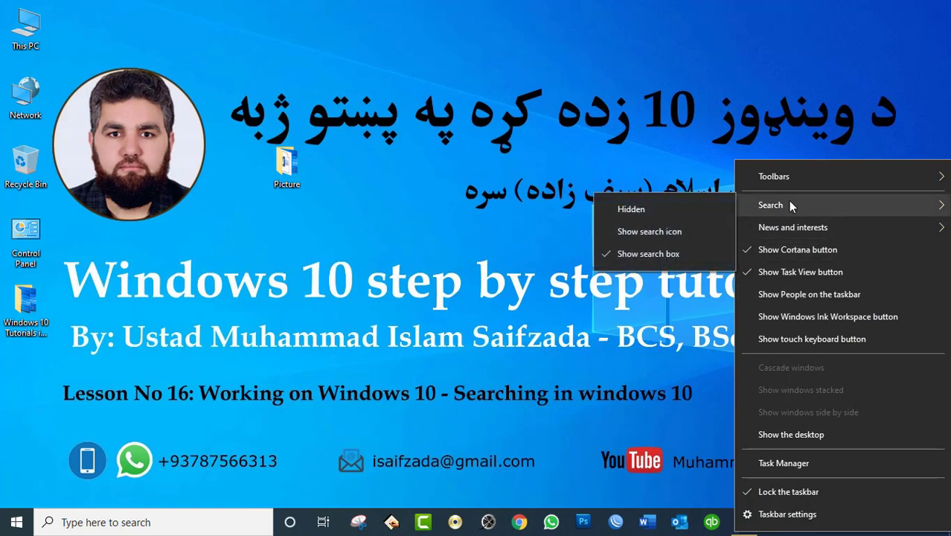
pyautogui.click(673, 208)
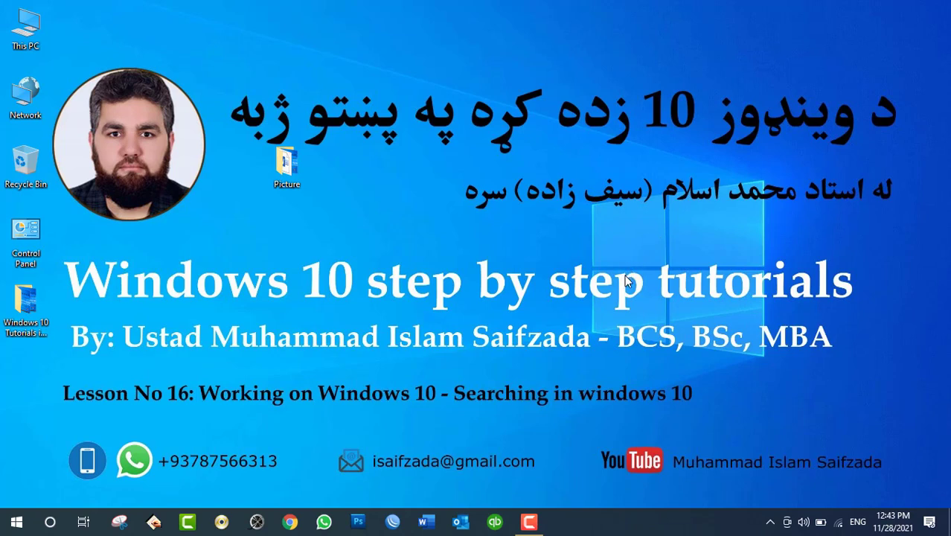
# - Show Search on the taskbar as a search icon only
pyautogui.rightClick(597, 530)
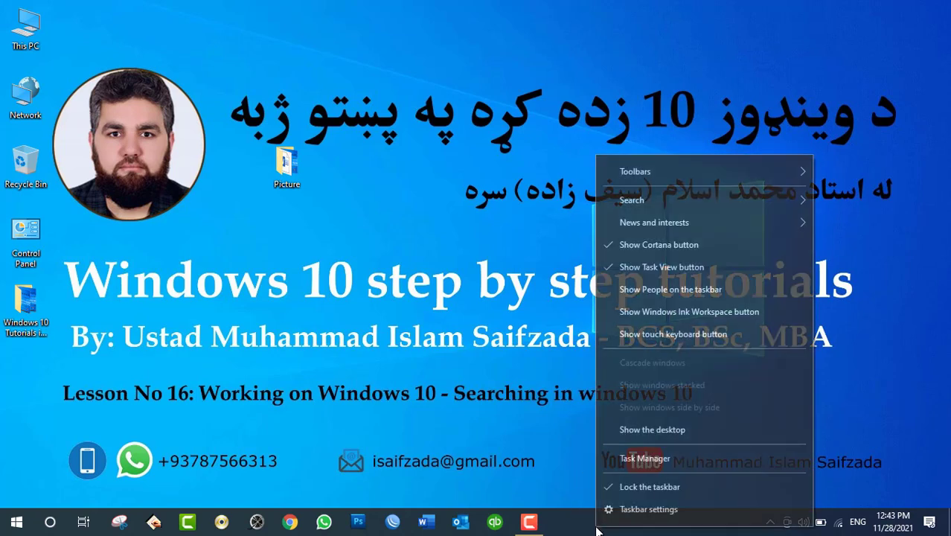
pyautogui.moveTo(795, 213)
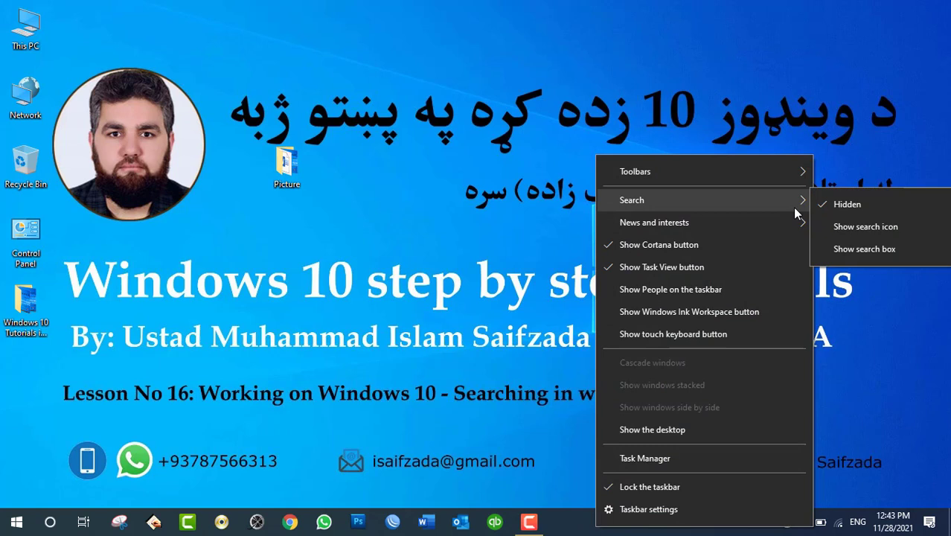
pyautogui.click(857, 227)
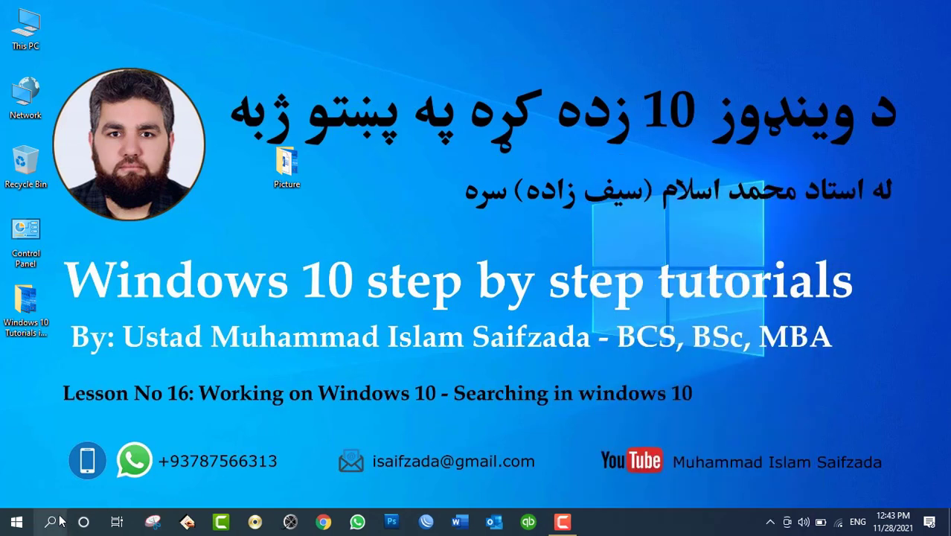
# - Switch the taskbar's Search display back to the full search box
pyautogui.rightClick(708, 526)
pyautogui.moveTo(748, 199)
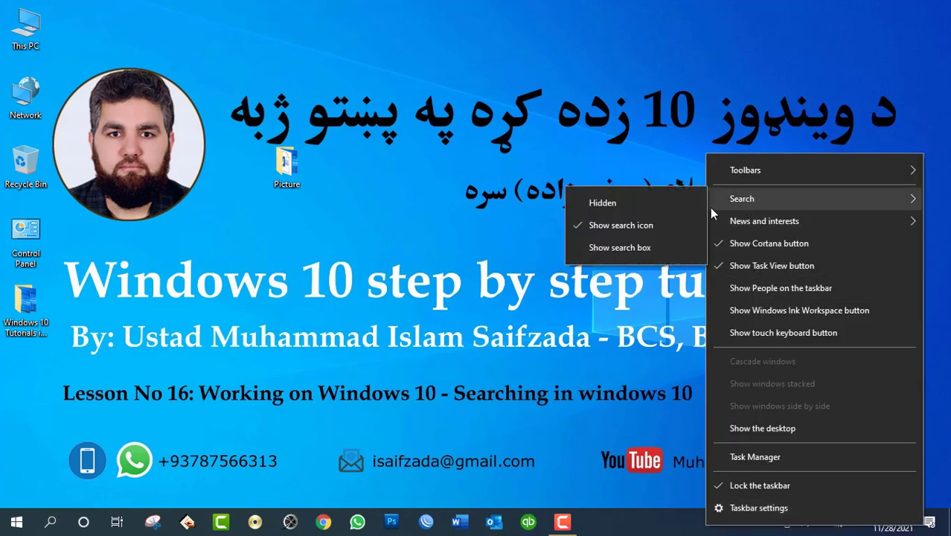
pyautogui.click(658, 244)
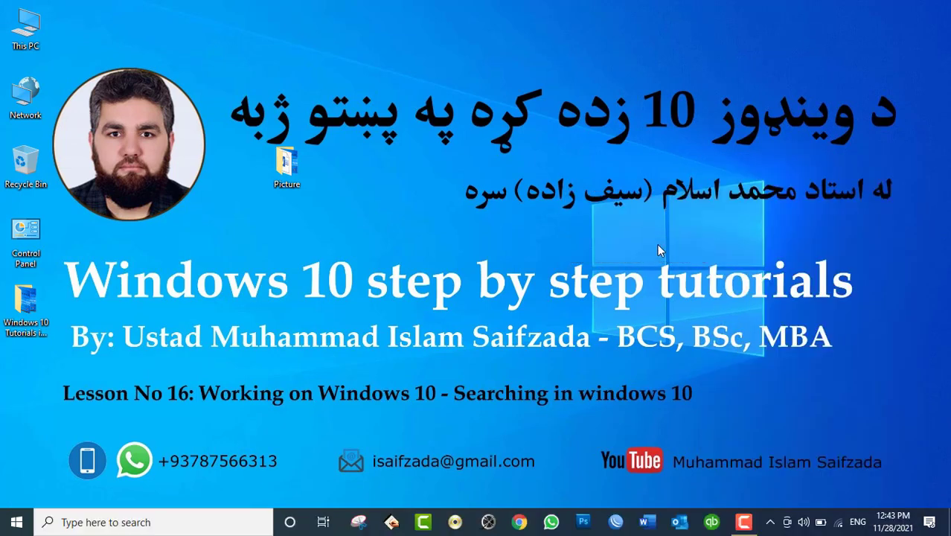
# - Search for "Baghlan" from the taskbar, look over the matches, and dismiss the search panel
pyautogui.click(152, 522)
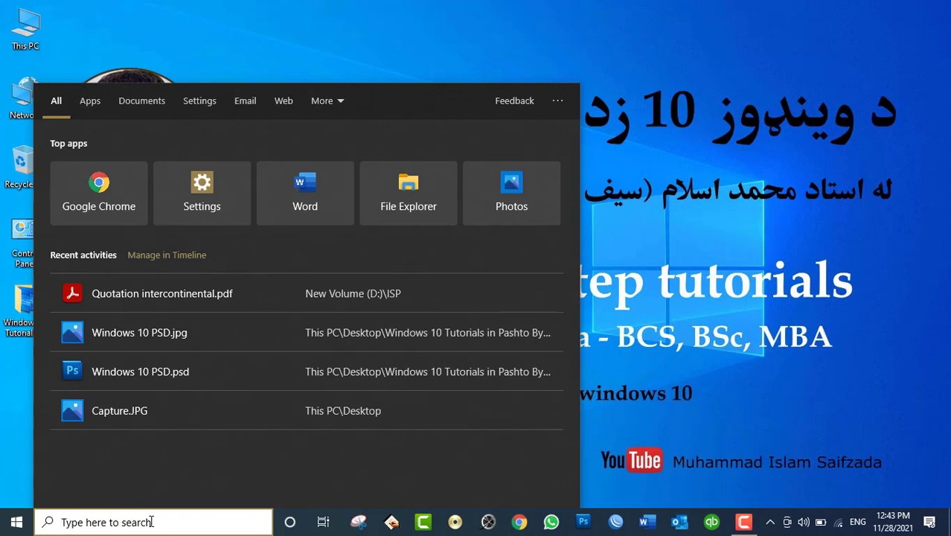
pyautogui.write('Baghlan')
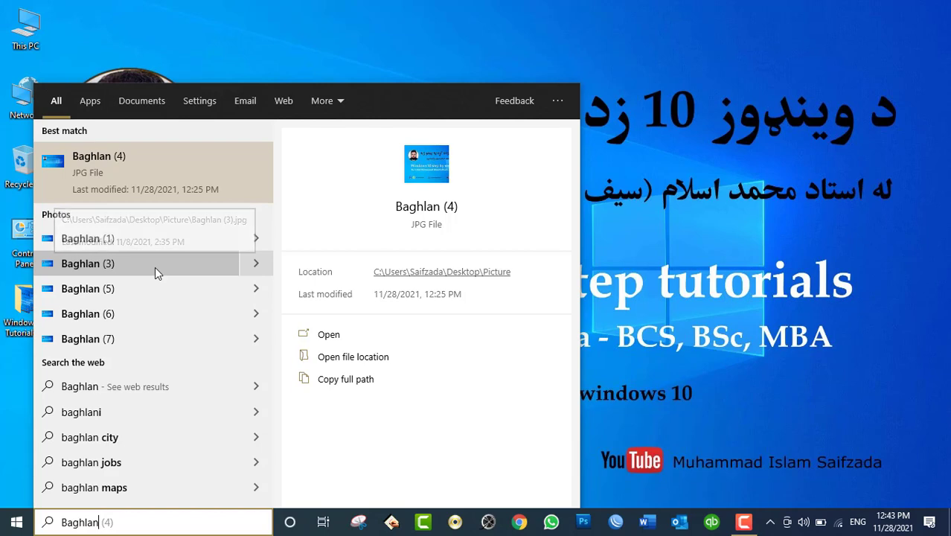
pyautogui.press('Escape')
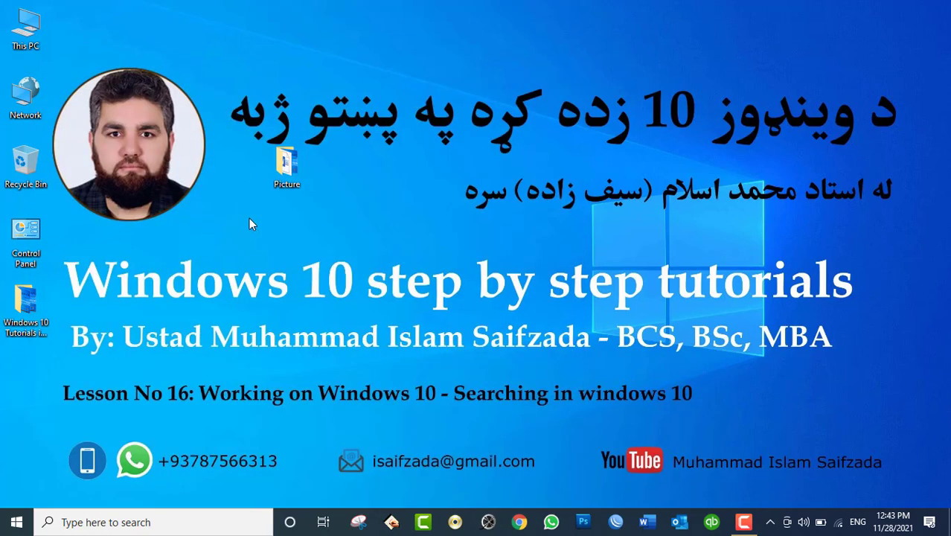
# - Rename the Word document Pic in the desktop's Picture folder as Baghlan and close the folder window
pyautogui.doubleClick(287, 170)
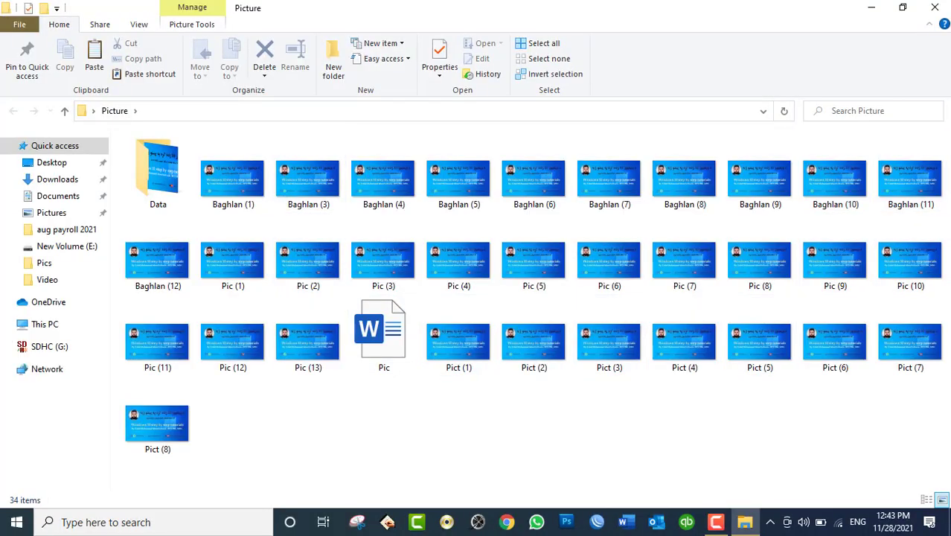
pyautogui.moveTo(947, 186); pyautogui.dragTo(477, 199)
pyautogui.click(365, 347)
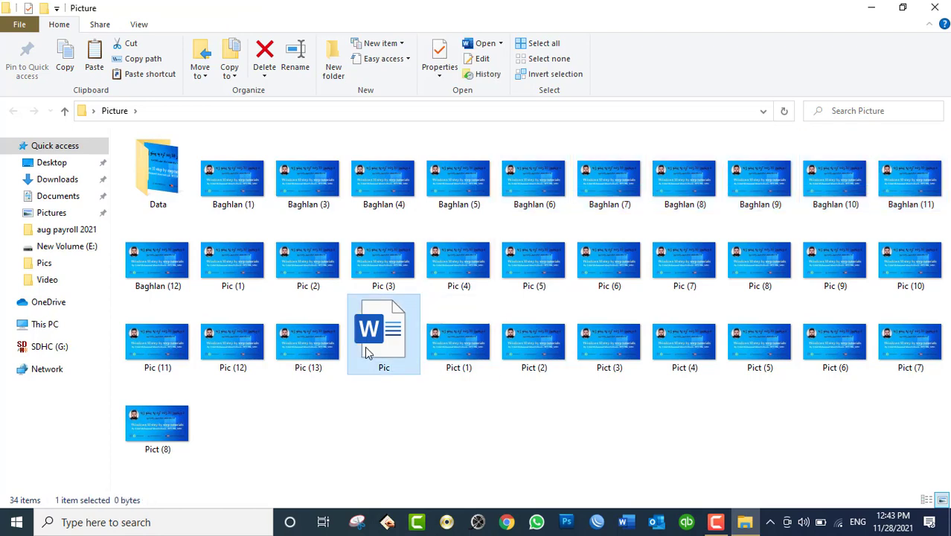
pyautogui.press('F2')
pyautogui.write('Baghlan')
pyautogui.press('Return')
pyautogui.click(935, 8)
# - Search for "Baghlan" from the taskbar again, look over the matches, and limit the results to apps
pyautogui.click(154, 523)
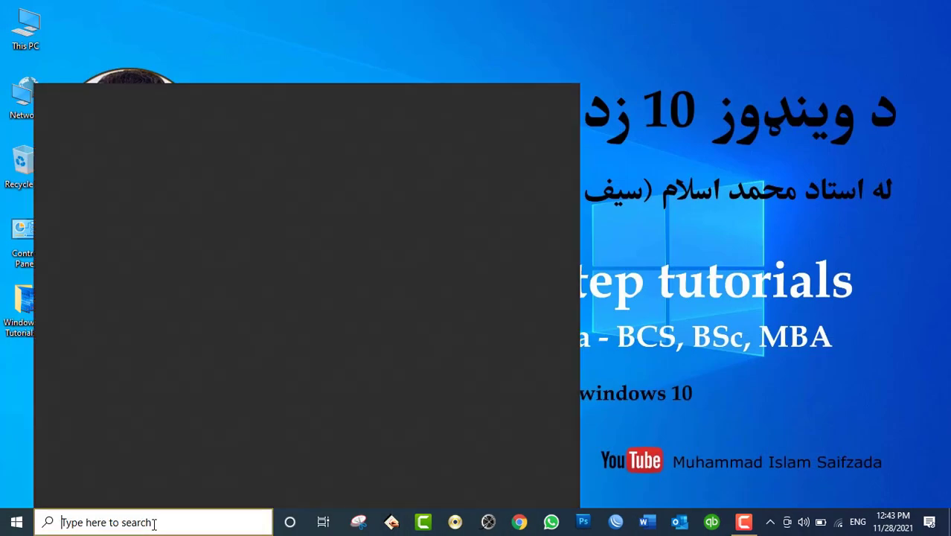
pyautogui.write('Bgahlan')
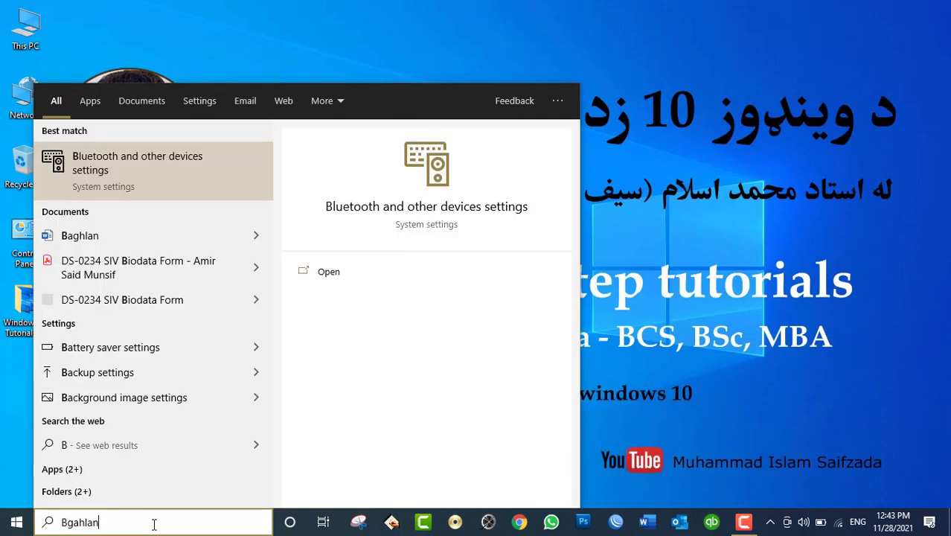
pyautogui.press('BackSpace')
pyautogui.press('BackSpace')
pyautogui.press('BackSpace')
pyautogui.press('BackSpace')
pyautogui.press('BackSpace')
pyautogui.press('BackSpace')
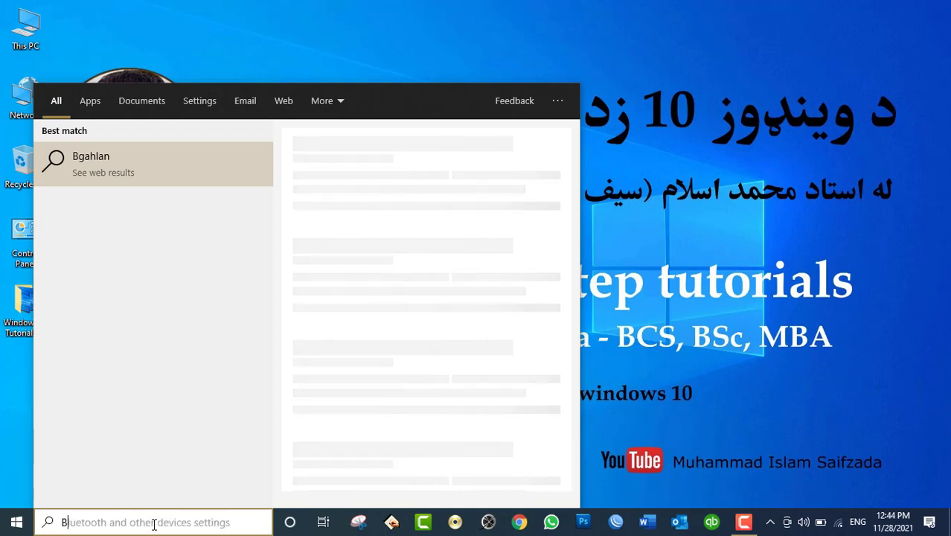
pyautogui.write('aghlan')
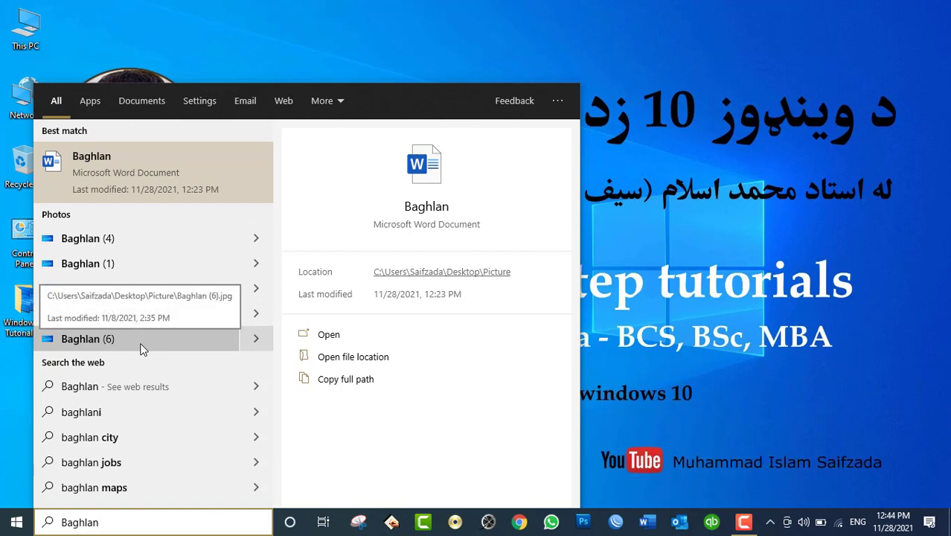
pyautogui.click(88, 101)
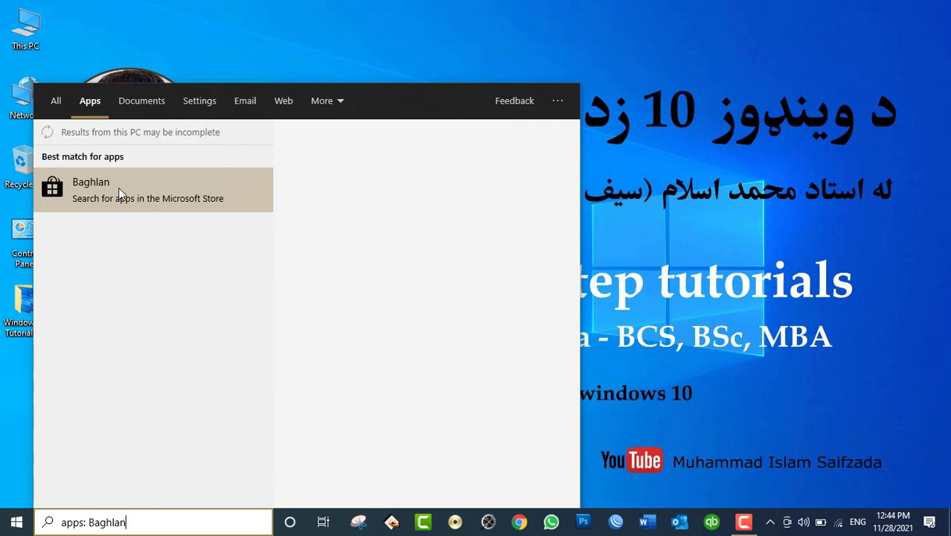
# - Replace the search text with "winword" and limit the results to apps
pyautogui.moveTo(133, 523); pyautogui.dragTo(34, 521)
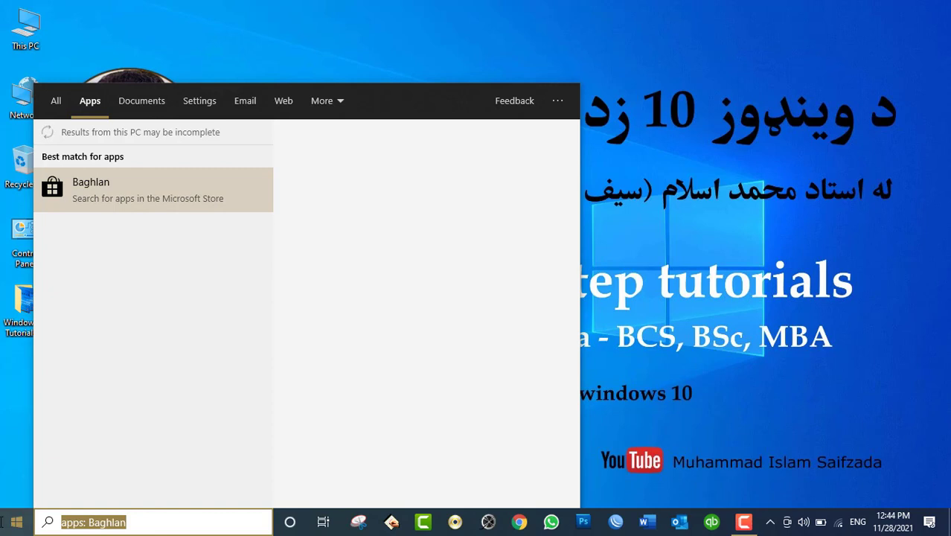
pyautogui.write('winword')
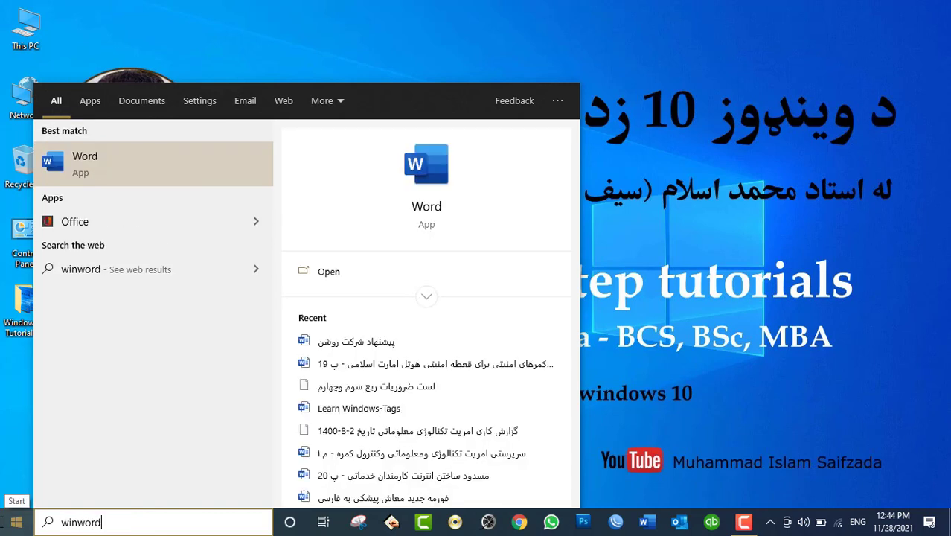
pyautogui.click(84, 102)
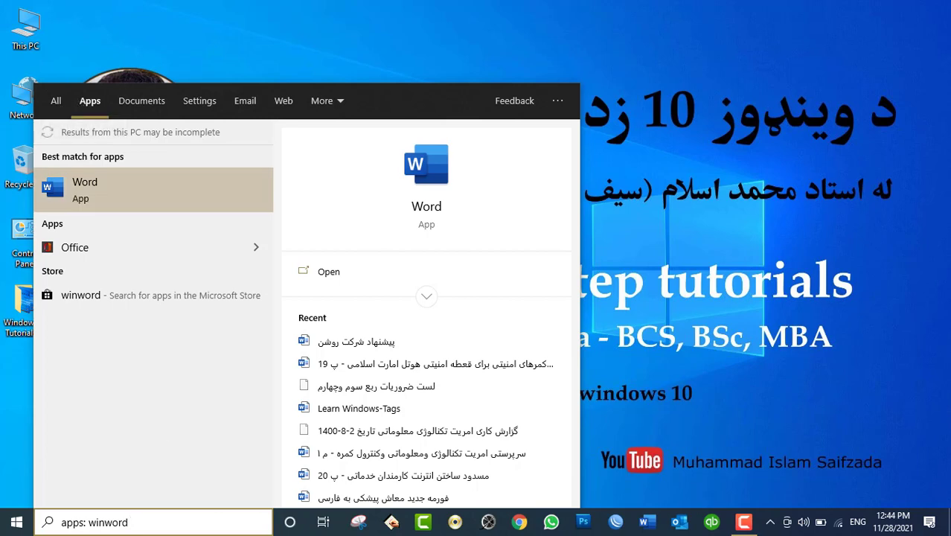
# - Replace the taskbar search text with "Baghlan" and limit the results to documents
pyautogui.moveTo(130, 521); pyautogui.dragTo(3, 515)
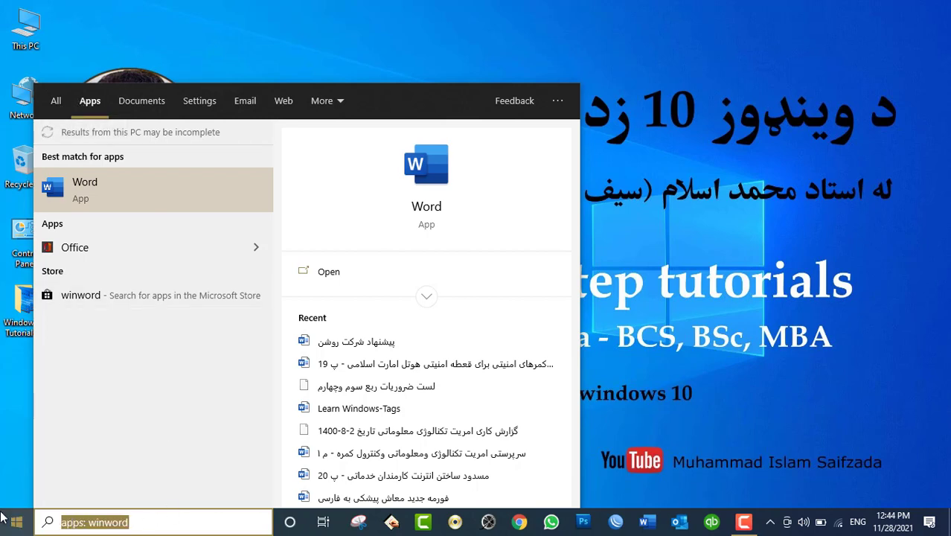
pyautogui.write('Baghlan')
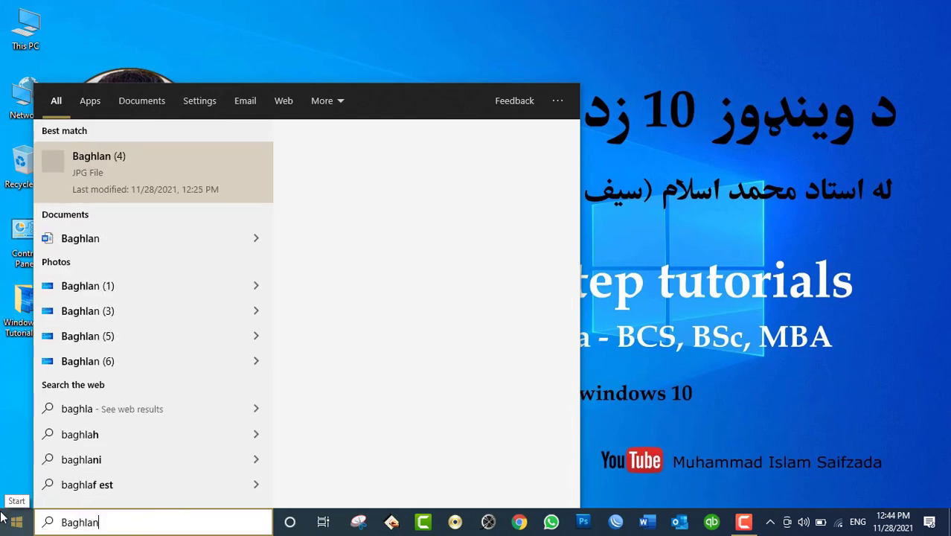
pyautogui.click(141, 102)
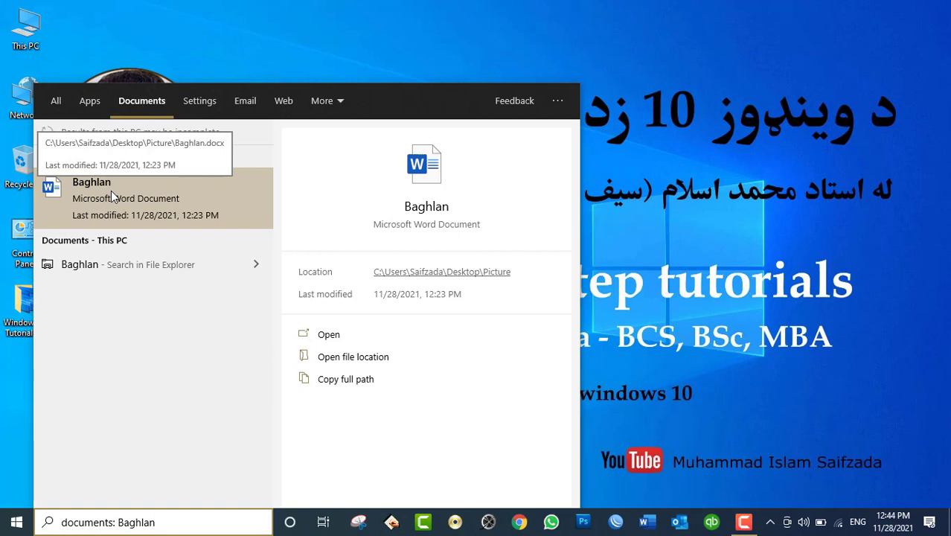
# - View the "Baghlan" results for settings, email, web and all categories in turn, and dismiss the search panel
pyautogui.click(199, 111)
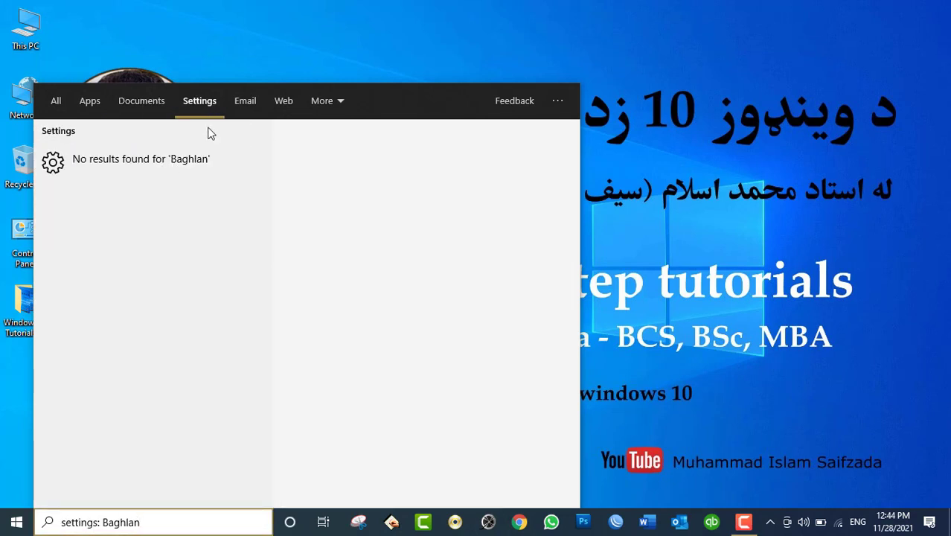
pyautogui.click(241, 104)
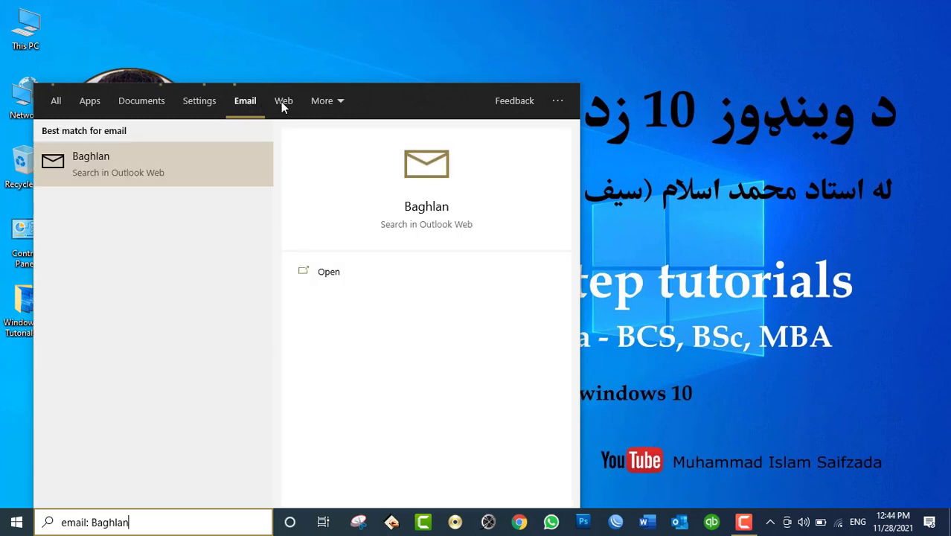
pyautogui.click(283, 104)
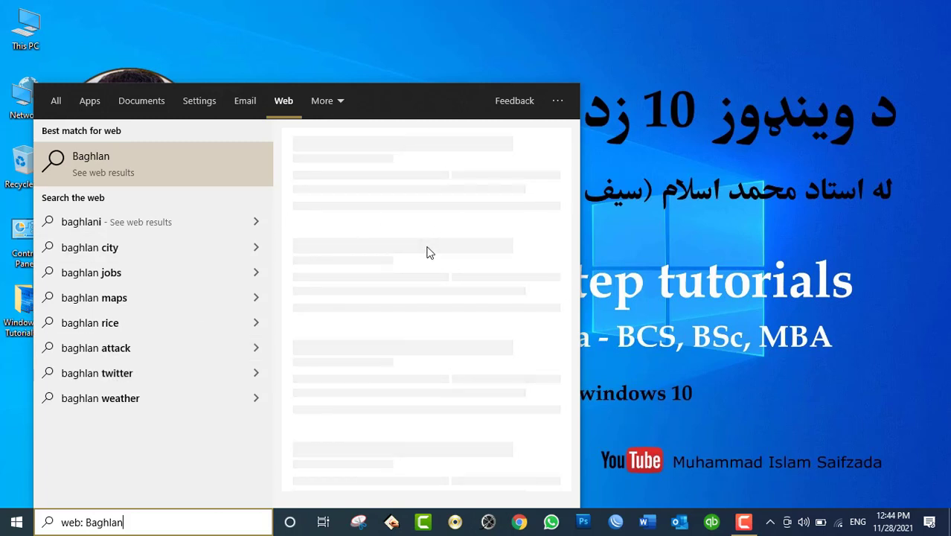
pyautogui.click(55, 100)
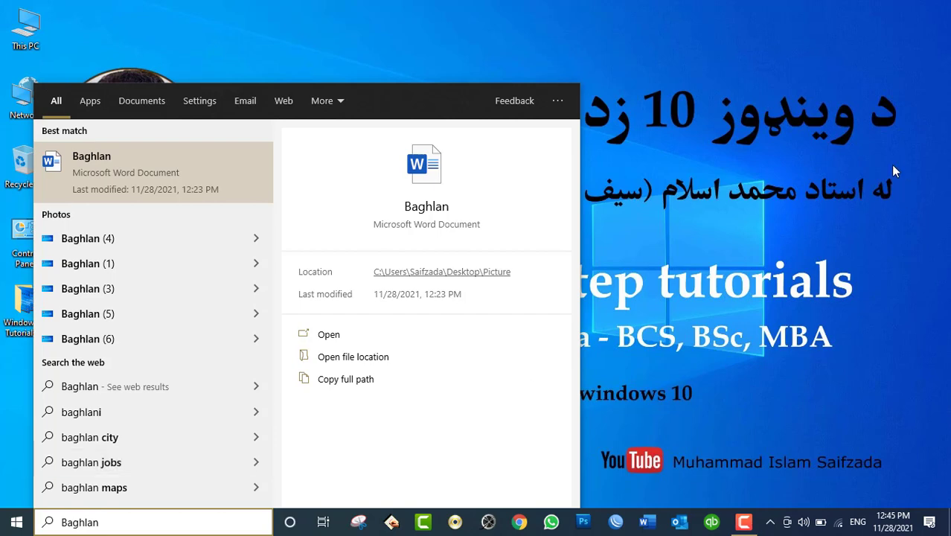
pyautogui.click(779, 197)
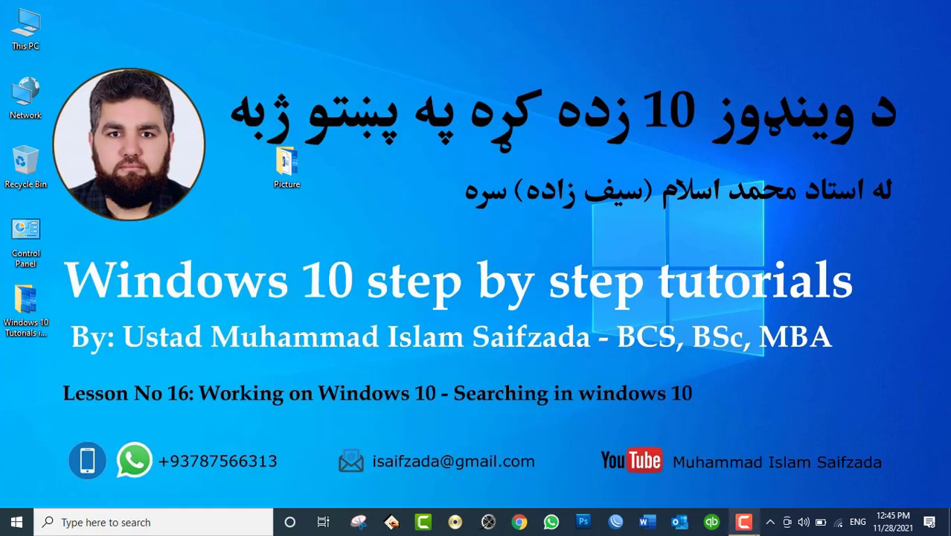
pyautogui.click(744, 523)
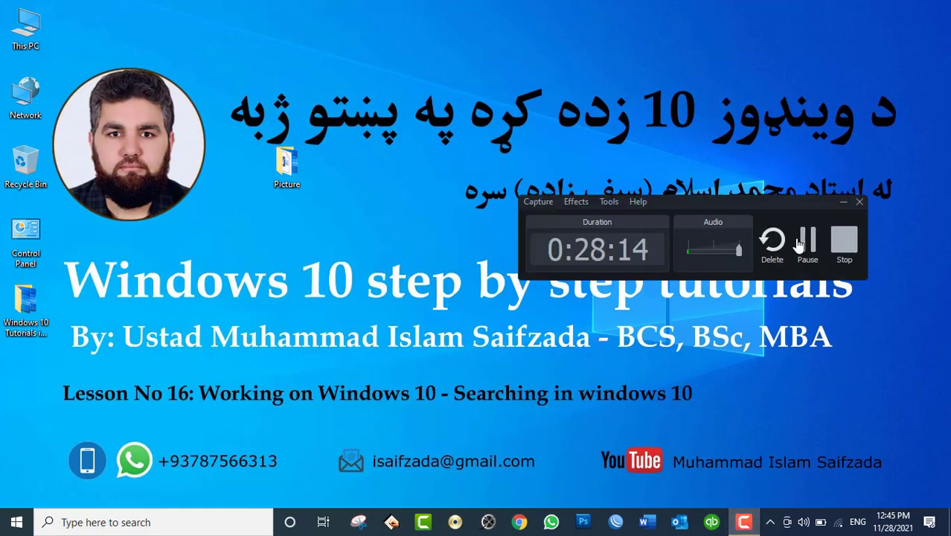